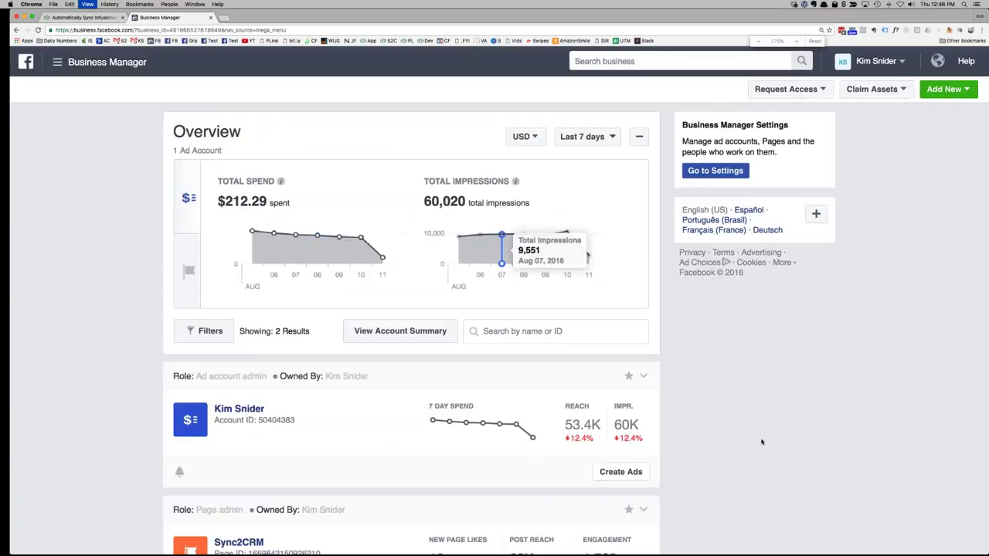
Find and launch the PinPoint application to highlight the mouse pointer
{"action": "key", "text": "alt+space"}
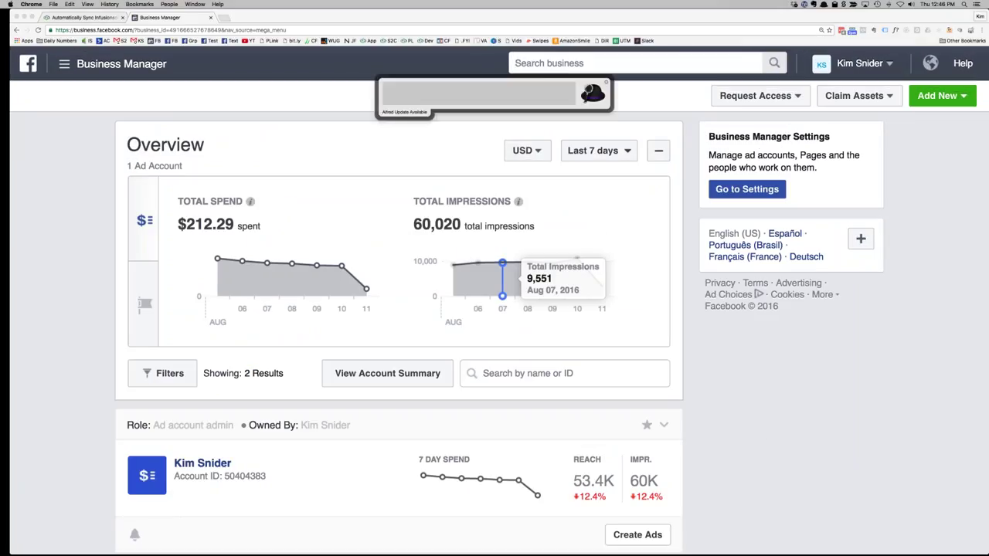
{"action": "type", "text": "pin"}
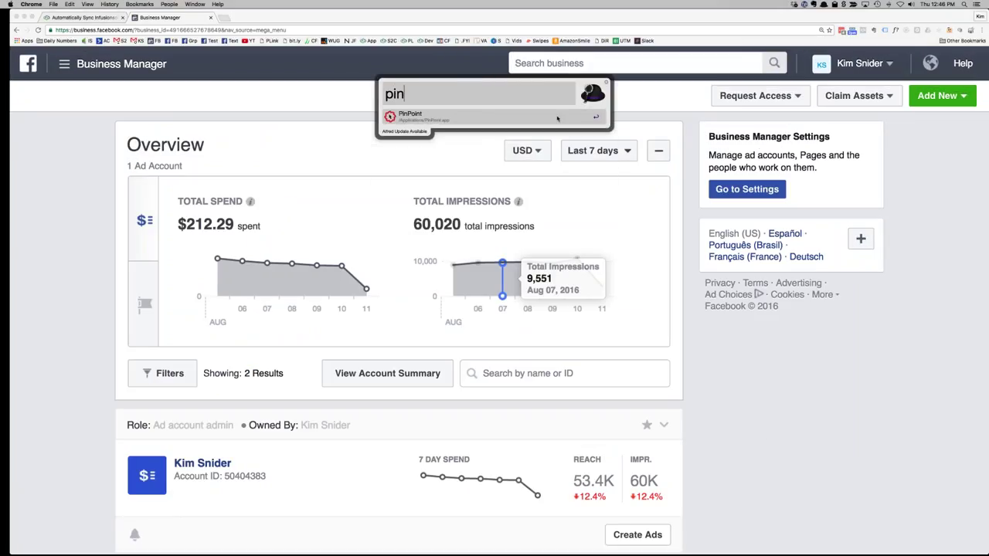
{"action": "left_click", "coordinate": [552, 117]}
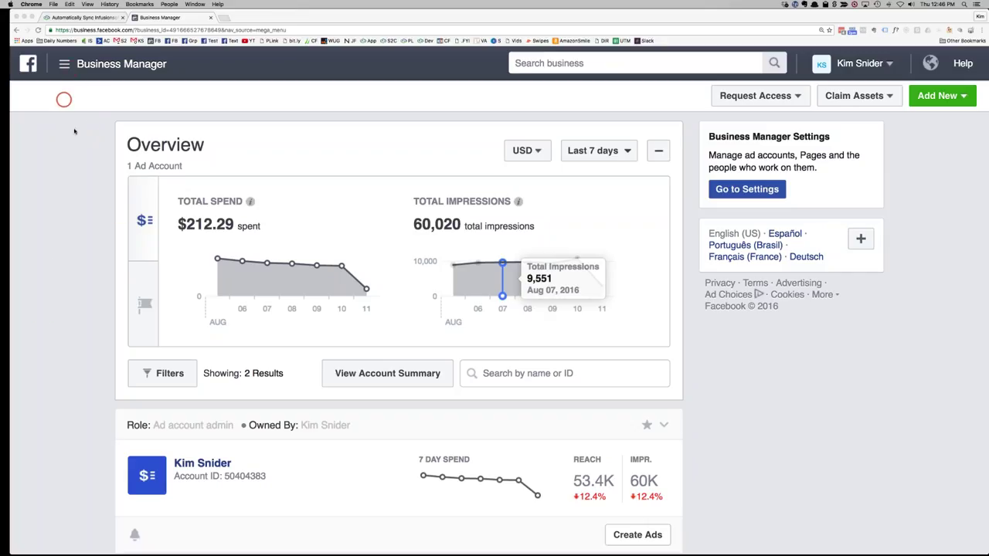
{"action": "left_click", "coordinate": [109, 117]}
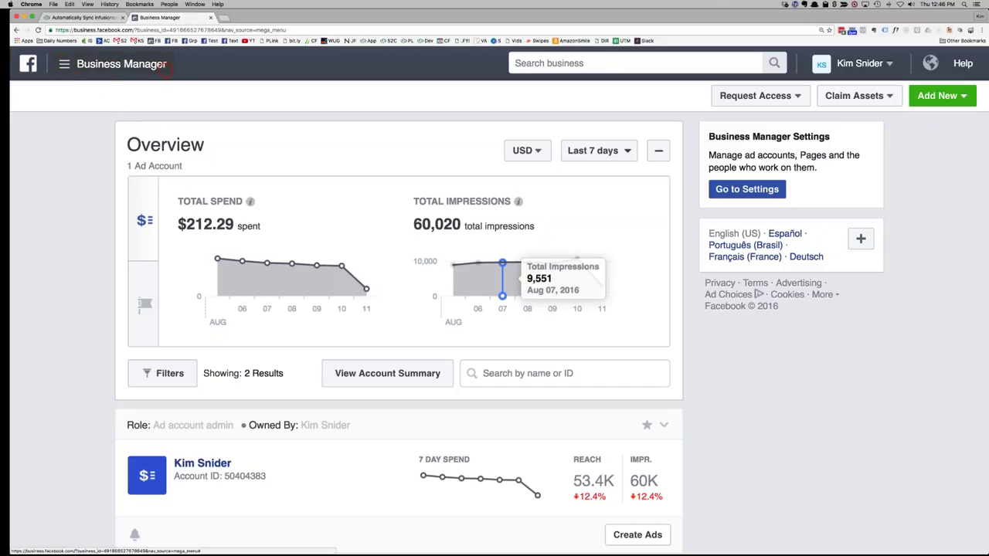
Open the Audiences page among the Assets in the full list of Business Manager tools
{"action": "left_click", "coordinate": [65, 65]}
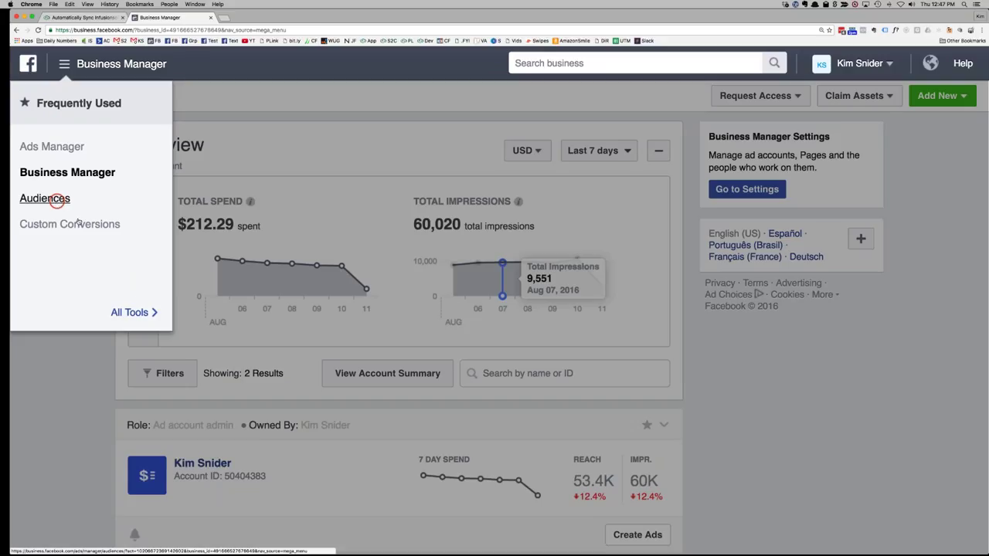
{"action": "left_click", "coordinate": [131, 312]}
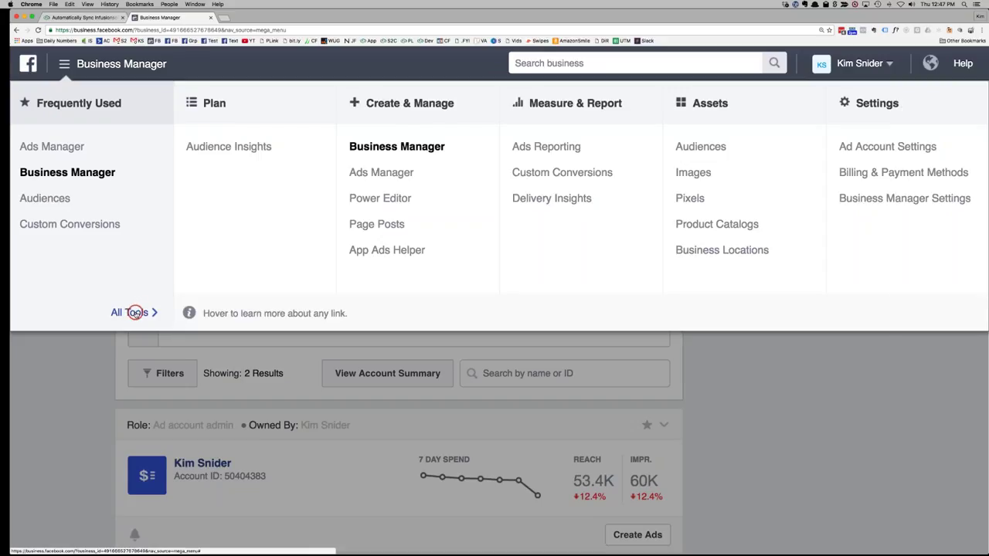
{"action": "left_click", "coordinate": [700, 146]}
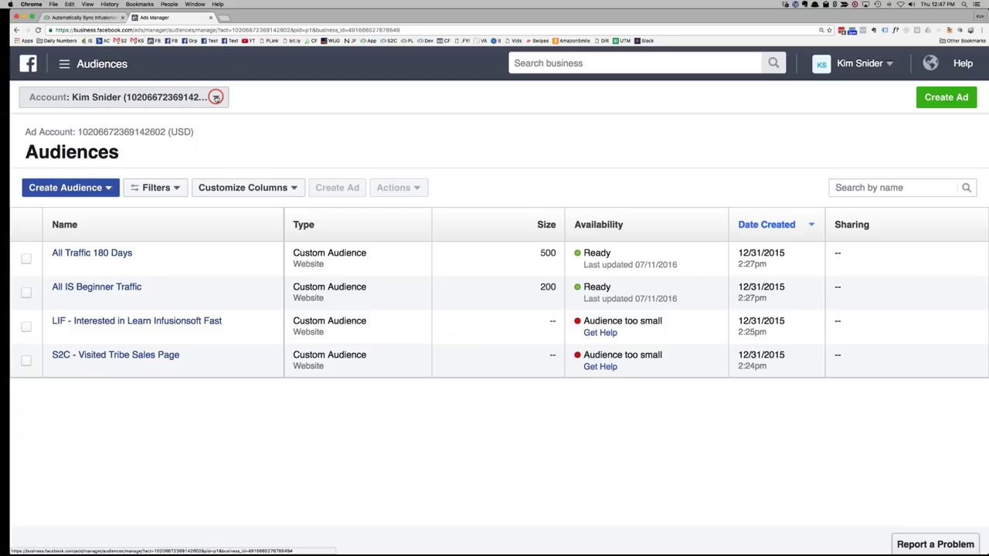
Switch the Audiences page to the business's main ad account and look through its list of audiences
{"action": "left_click", "coordinate": [215, 98]}
{"action": "scroll", "coordinate": [196, 225], "scroll_direction": "down", "scroll_amount": 1}
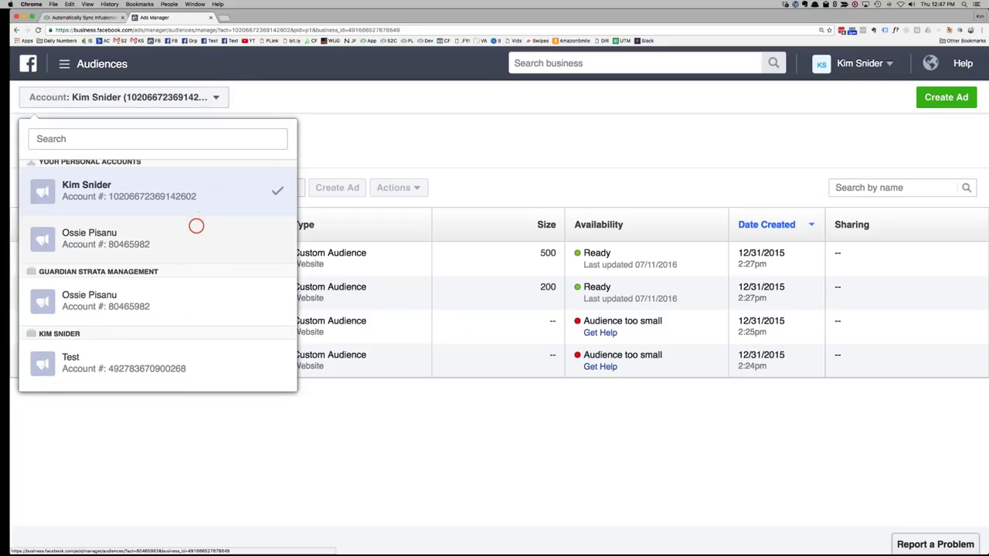
{"action": "scroll", "coordinate": [196, 226], "scroll_direction": "down", "scroll_amount": 3}
{"action": "left_click", "coordinate": [121, 370]}
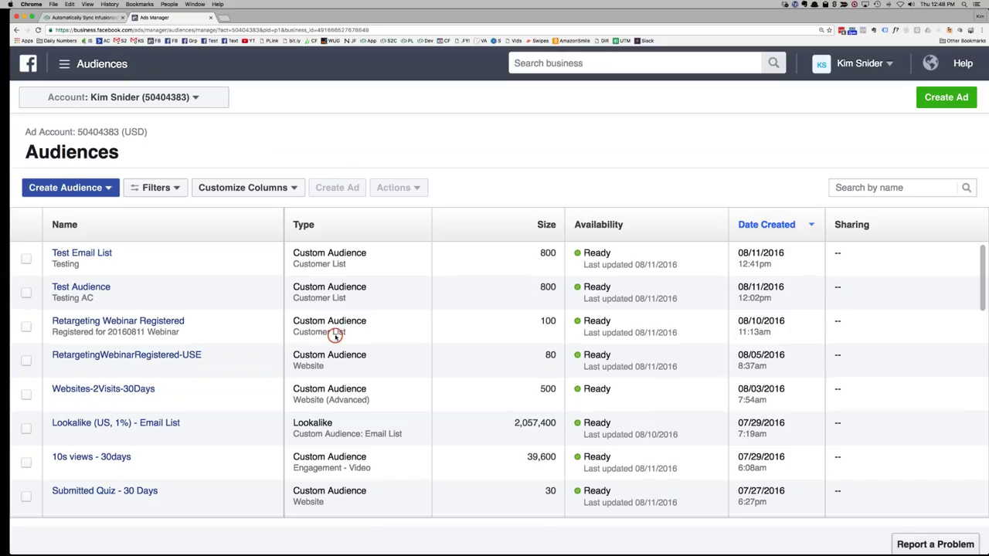
{"action": "scroll", "coordinate": [336, 334], "scroll_direction": "down", "scroll_amount": 10}
{"action": "scroll", "coordinate": [335, 334], "scroll_direction": "up", "scroll_amount": 10}
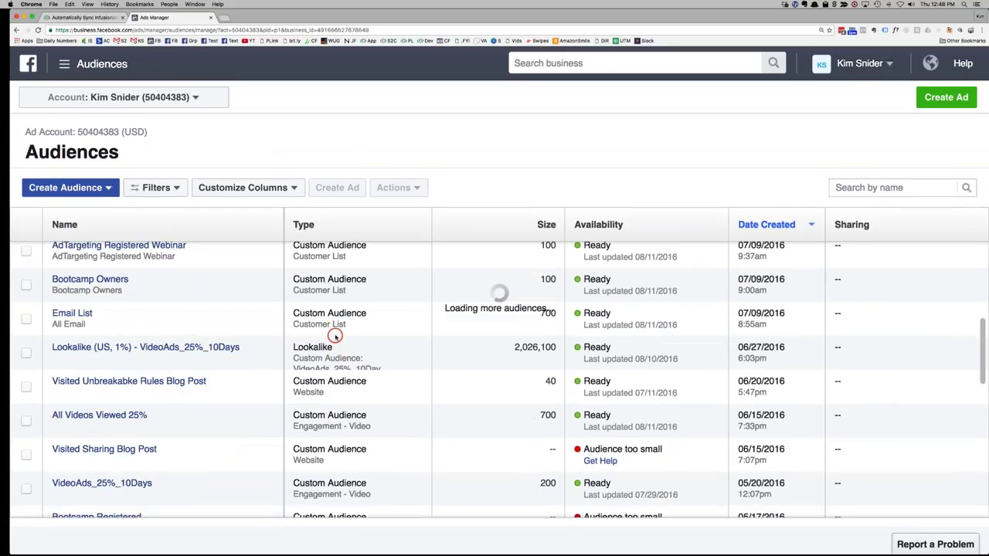
{"action": "scroll", "coordinate": [335, 334], "scroll_direction": "down", "scroll_amount": 10}
{"action": "scroll", "coordinate": [335, 334], "scroll_direction": "up", "scroll_amount": 10}
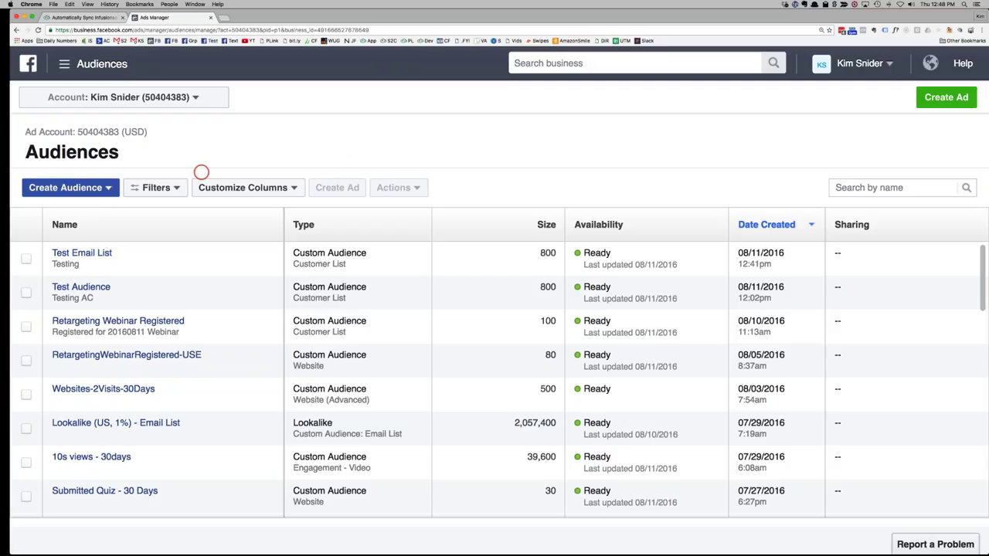
Start creating a custom audience based on website traffic
{"action": "left_click", "coordinate": [83, 191]}
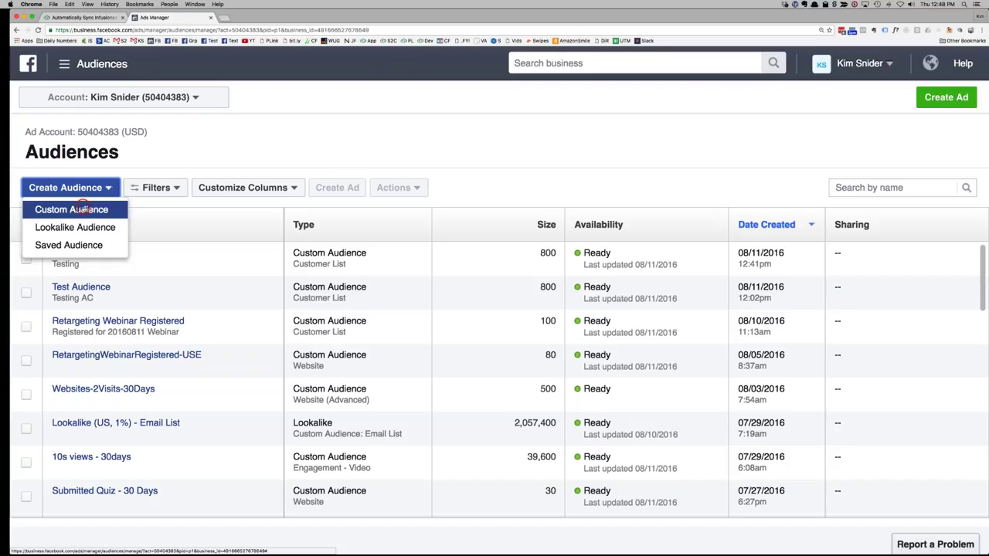
{"action": "left_click", "coordinate": [83, 208]}
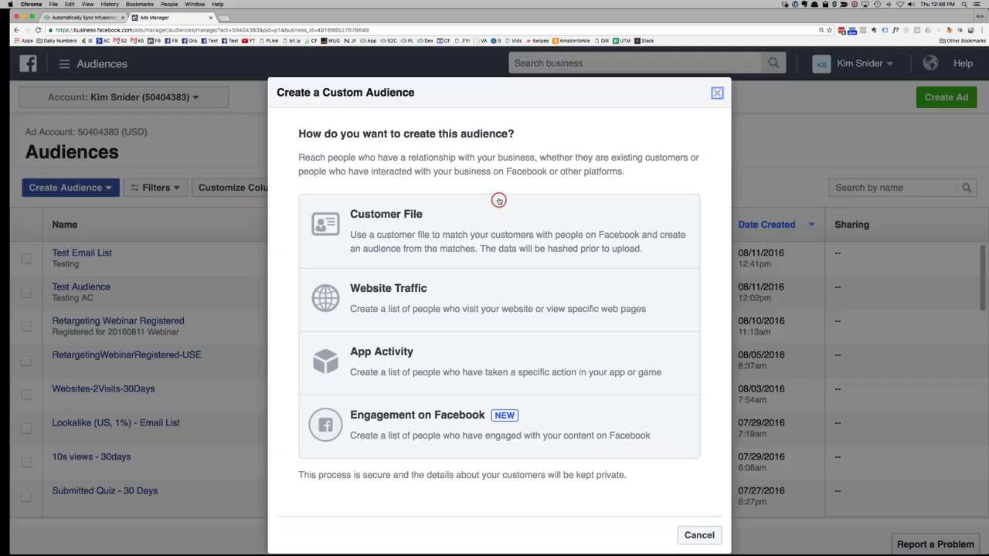
{"action": "left_click", "coordinate": [404, 239]}
{"action": "left_click", "coordinate": [501, 300]}
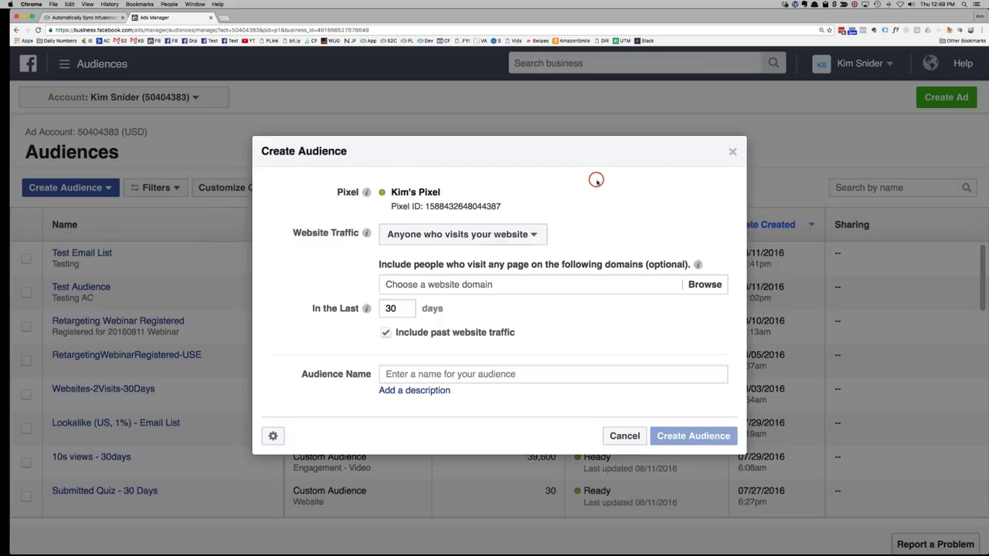
Review the website traffic options for the audience and keep "Anyone who visits your website"
{"action": "left_click", "coordinate": [530, 233]}
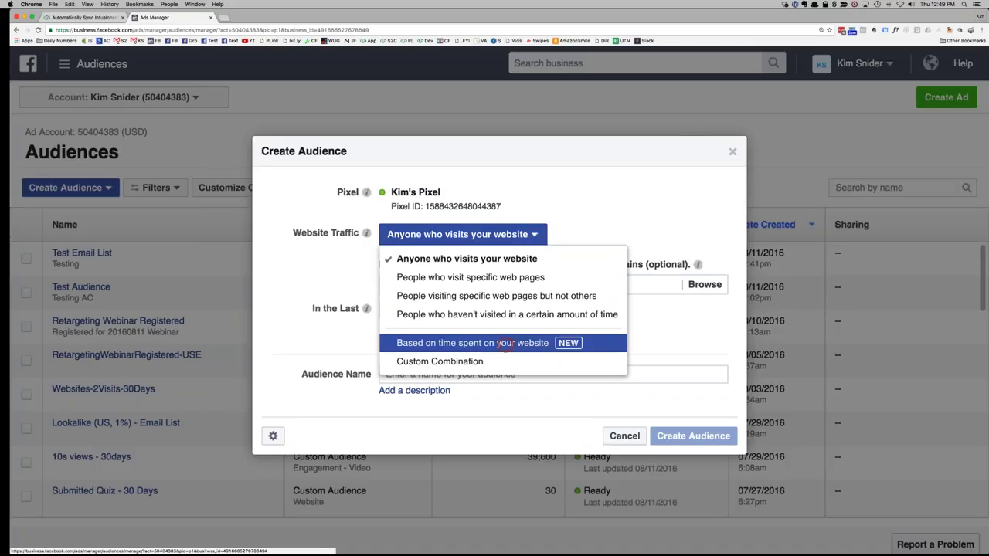
{"action": "left_click", "coordinate": [508, 350]}
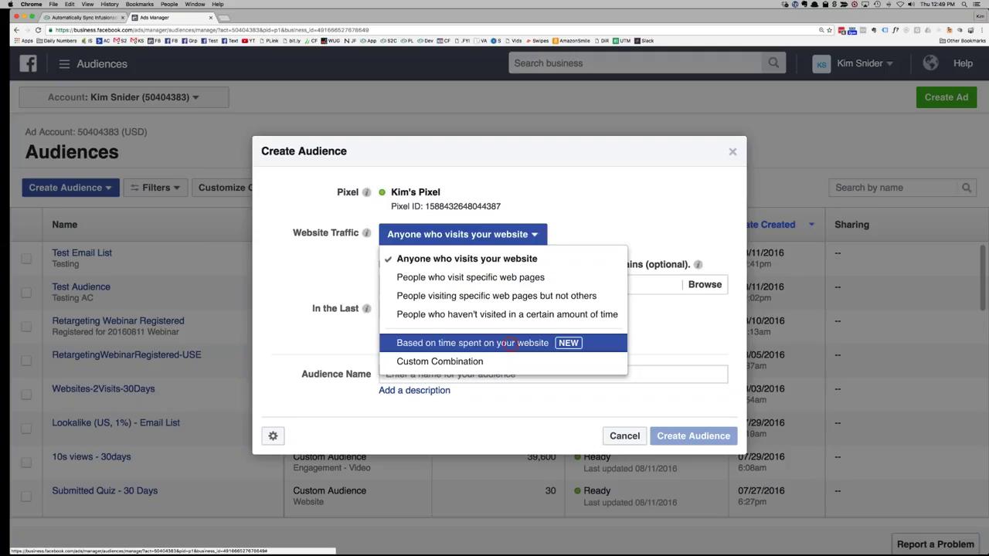
{"action": "left_click", "coordinate": [529, 259]}
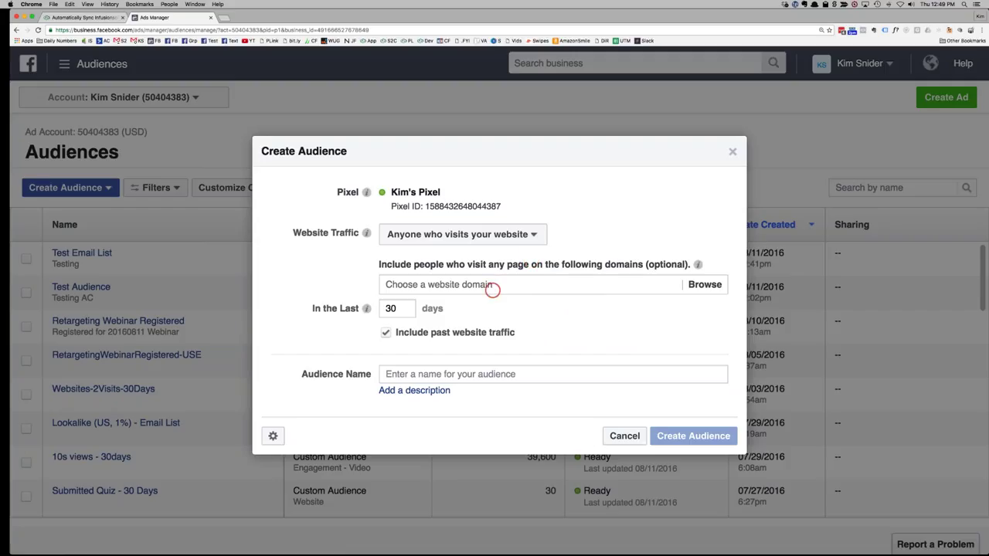
Try targeting people who visit specific web pages whose URL contains "isb", and clear the keyword again
{"action": "left_click", "coordinate": [485, 234]}
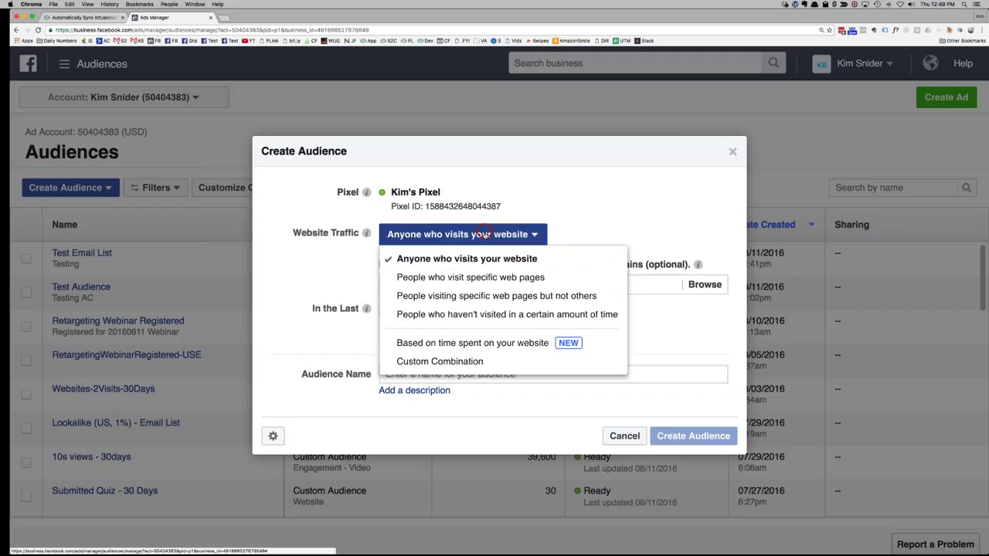
{"action": "left_click", "coordinate": [492, 278]}
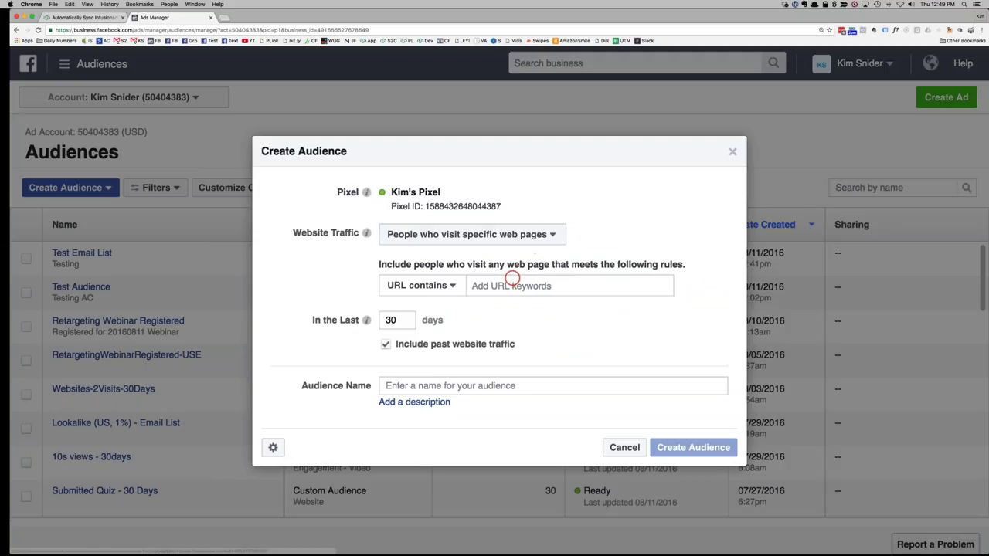
{"action": "left_click", "coordinate": [511, 285]}
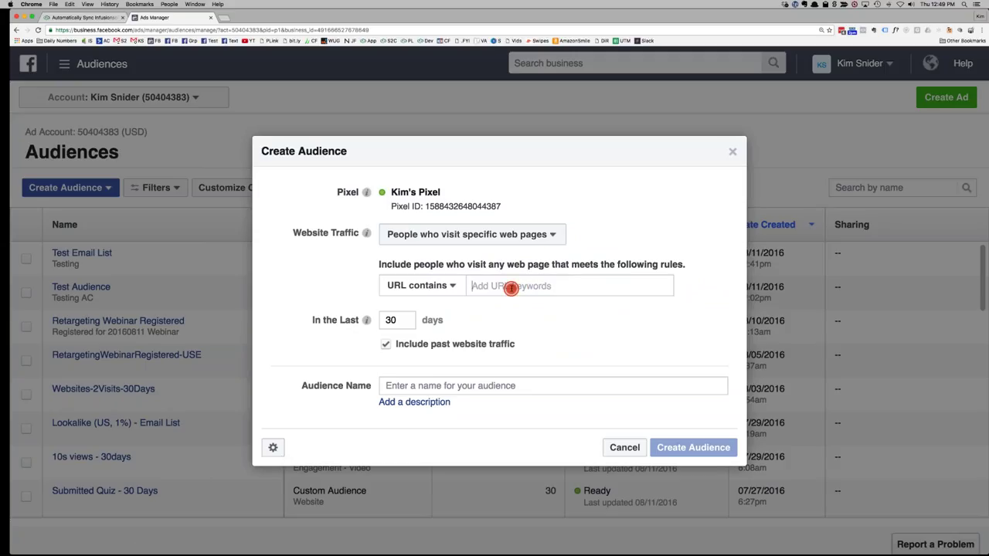
{"action": "type", "text": "isb"}
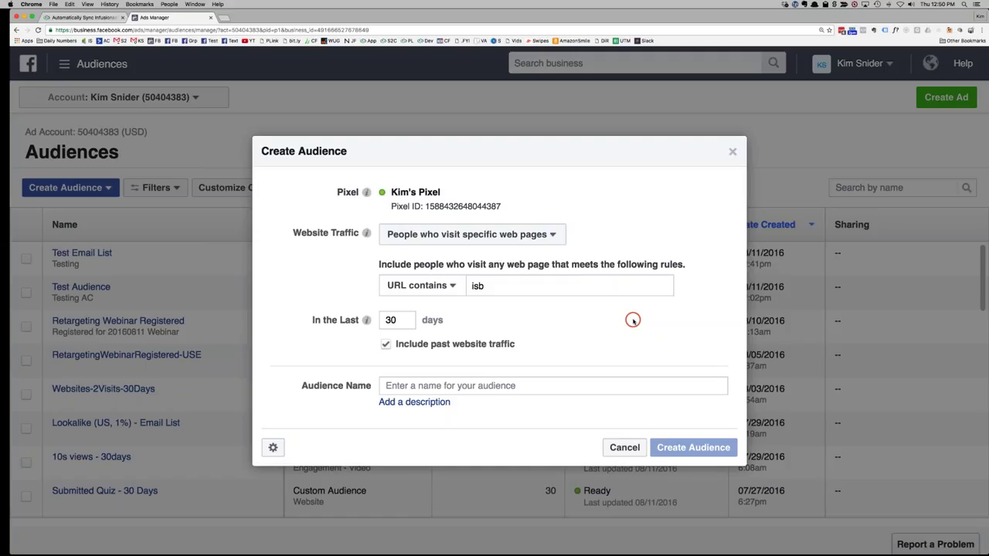
{"action": "key", "text": "BackSpace"}
{"action": "key", "text": "BackSpace"}
{"action": "key", "text": "BackSpace"}
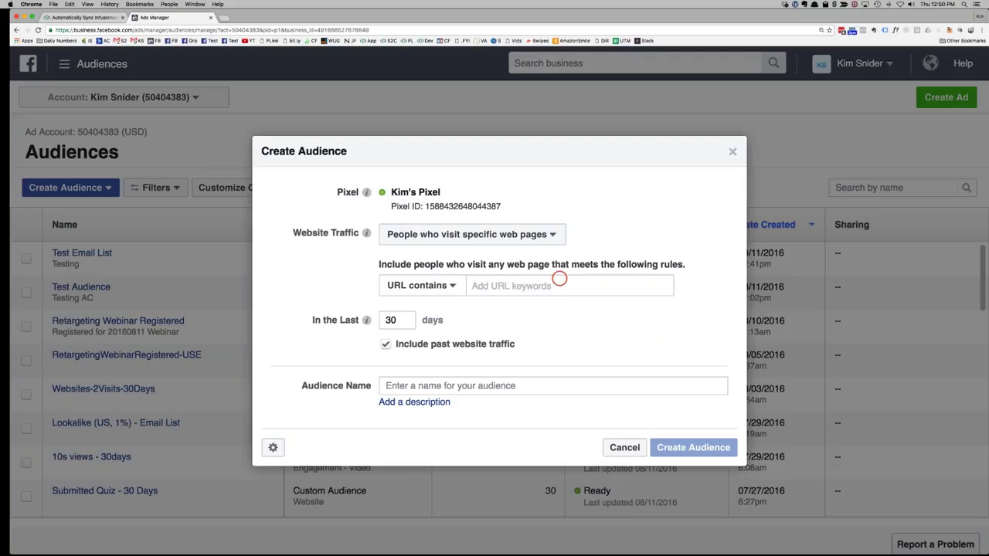
Try the traffic rules for people who haven't visited in a certain amount of time and for time spent on the website, checking the percentile choices
{"action": "left_click", "coordinate": [491, 234]}
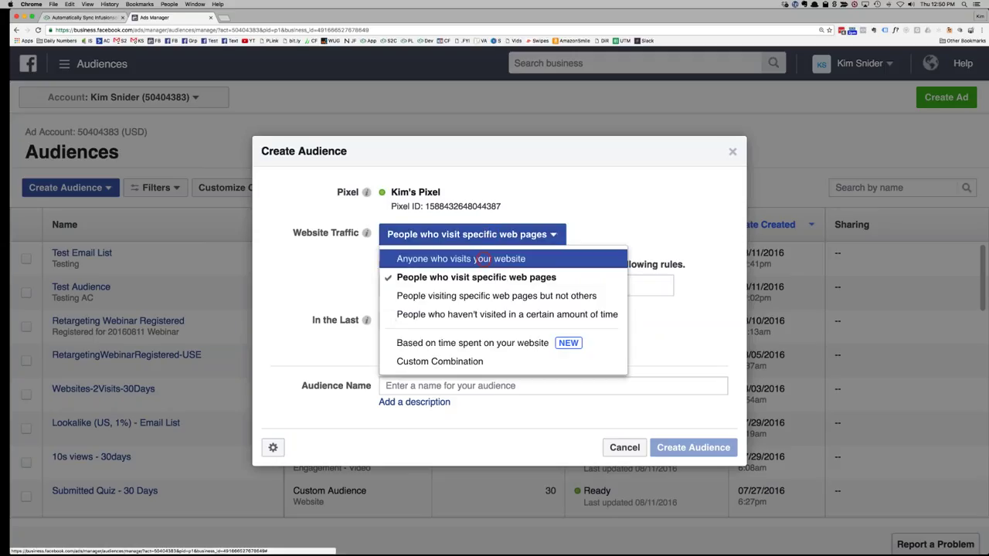
{"action": "left_click", "coordinate": [522, 315]}
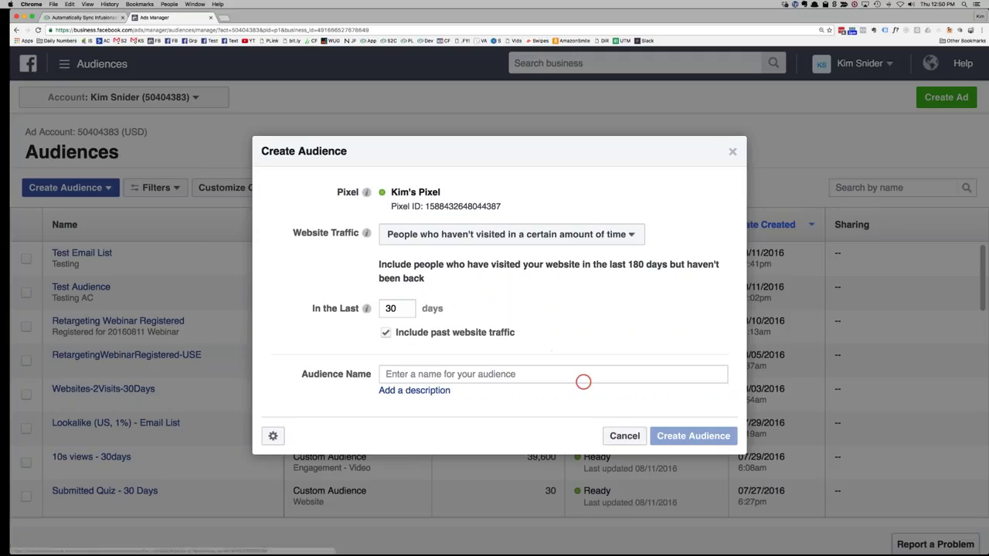
{"action": "left_click", "coordinate": [498, 234]}
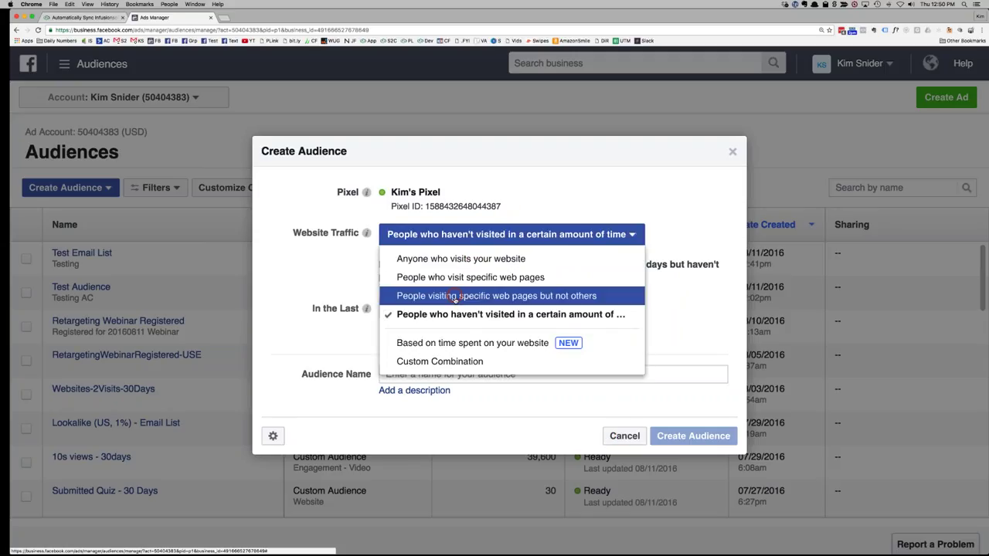
{"action": "left_click", "coordinate": [509, 342]}
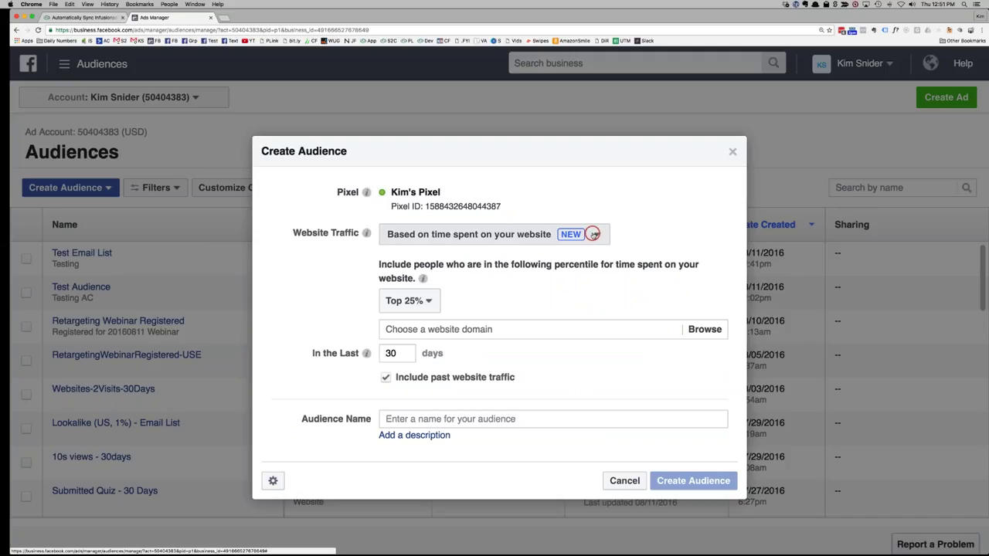
{"action": "left_click", "coordinate": [427, 300]}
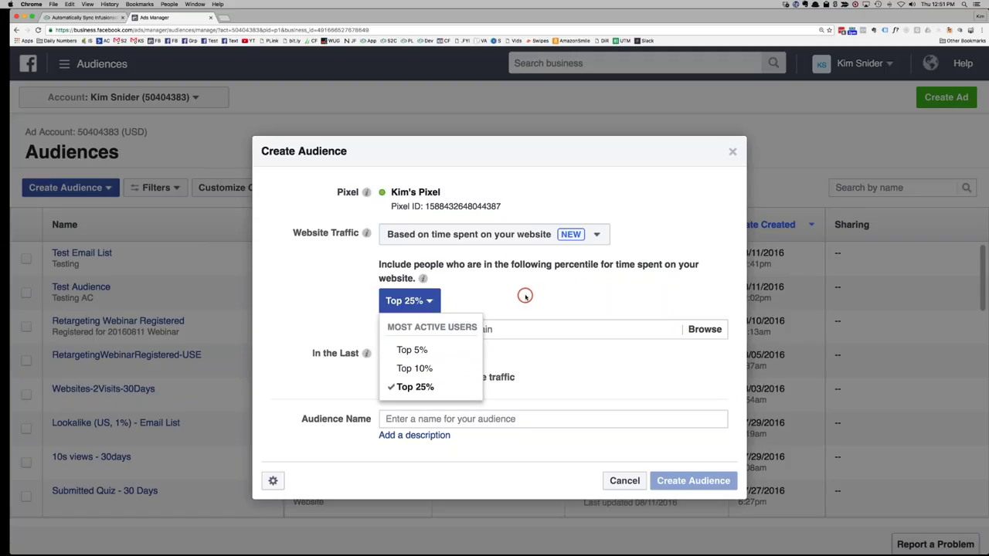
{"action": "left_click", "coordinate": [523, 298]}
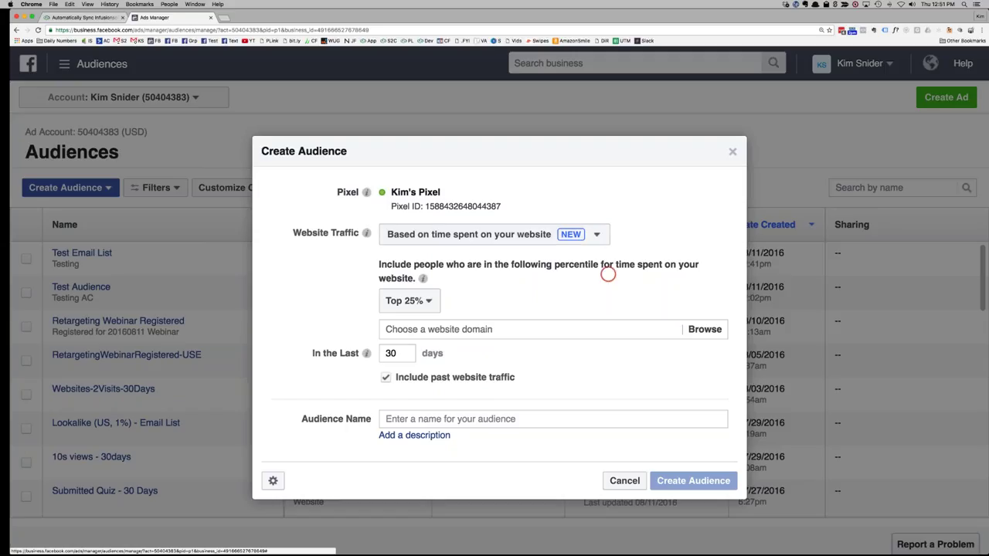
Try the Custom Combination traffic rule and look over its URL, visit count, period and device settings
{"action": "left_click", "coordinate": [510, 235]}
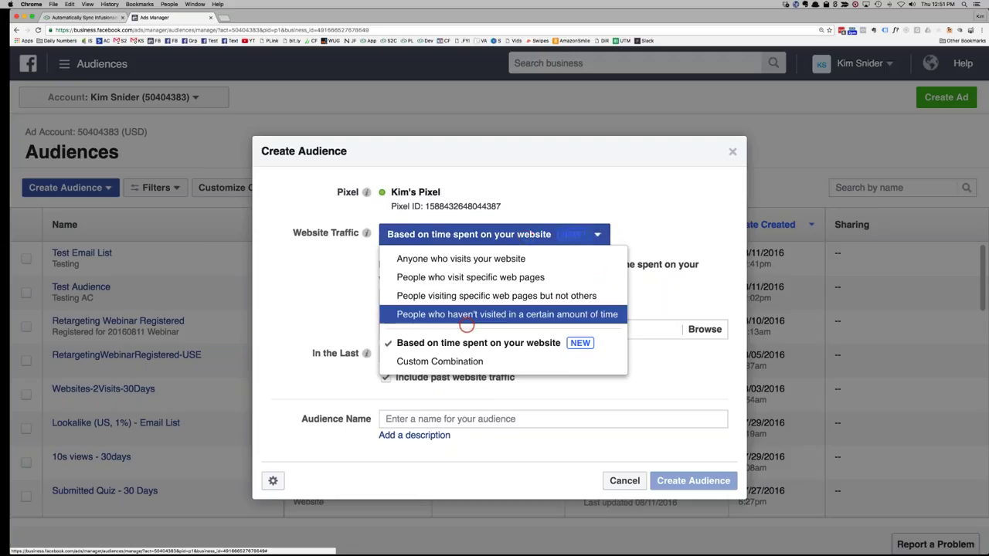
{"action": "left_click", "coordinate": [451, 362]}
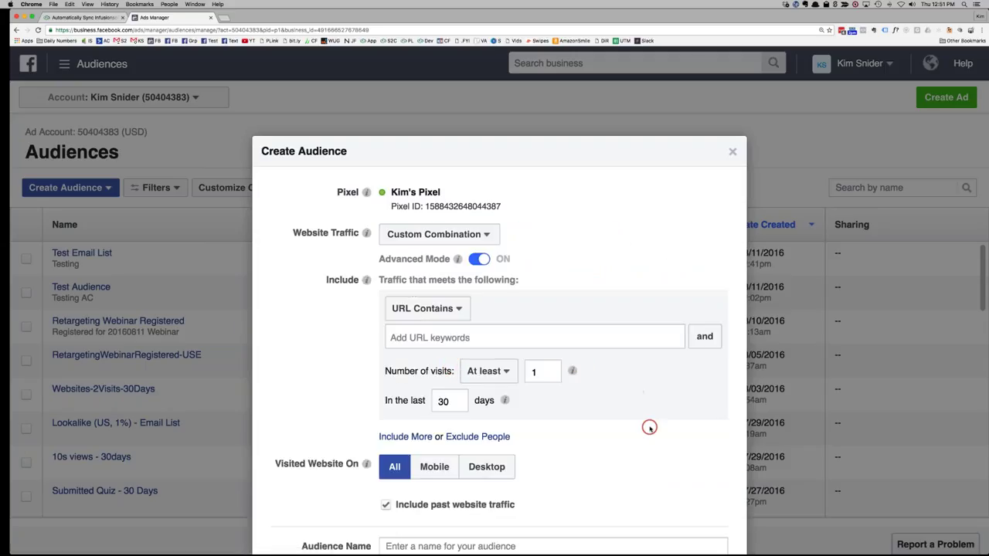
{"action": "scroll", "coordinate": [649, 427], "scroll_direction": "down", "scroll_amount": 3}
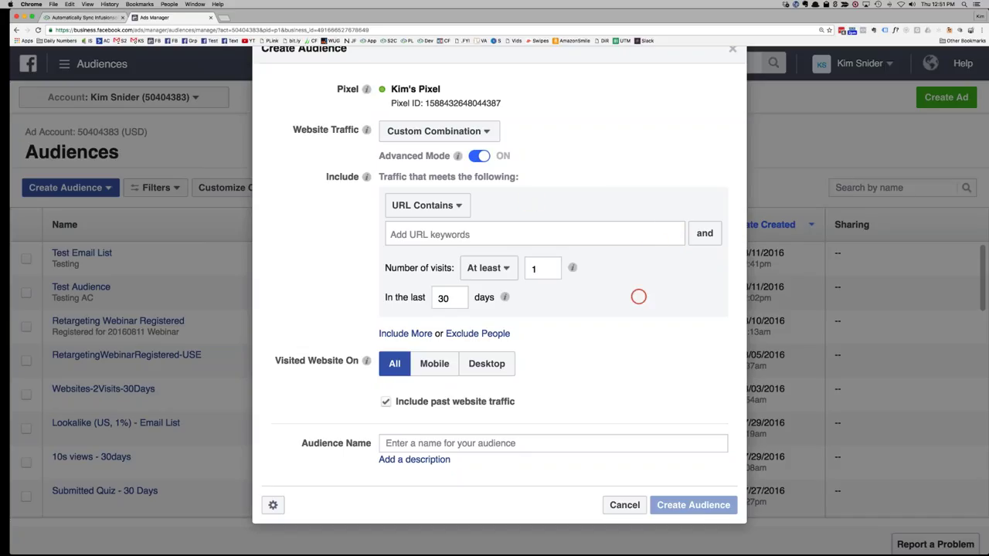
{"action": "scroll", "coordinate": [619, 381], "scroll_direction": "up", "scroll_amount": 3}
{"action": "scroll", "coordinate": [619, 381], "scroll_direction": "down", "scroll_amount": 3}
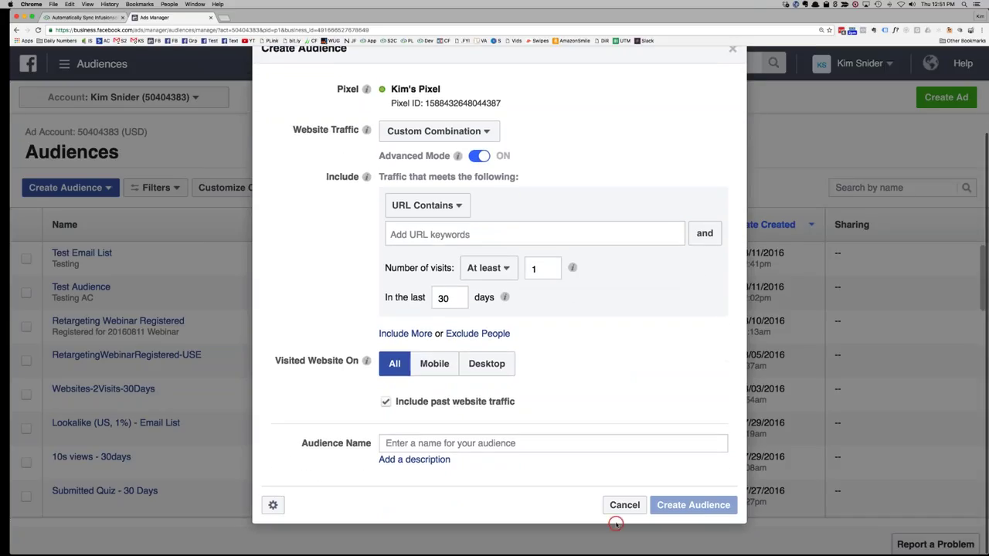
{"action": "scroll", "coordinate": [620, 500], "scroll_direction": "up", "scroll_amount": 3}
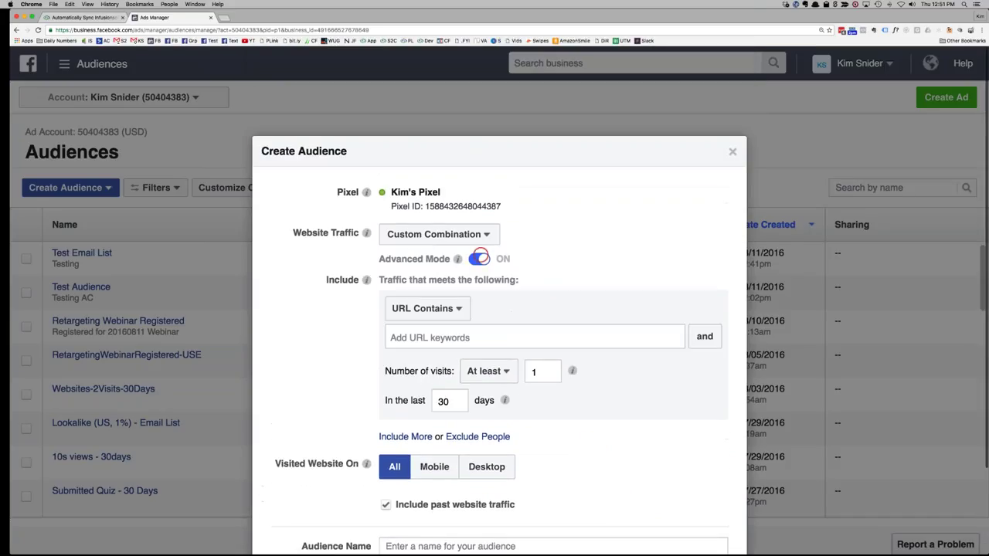
Set the audience's website traffic rule to "People visiting specific web pages but not others"
{"action": "left_click", "coordinate": [471, 235]}
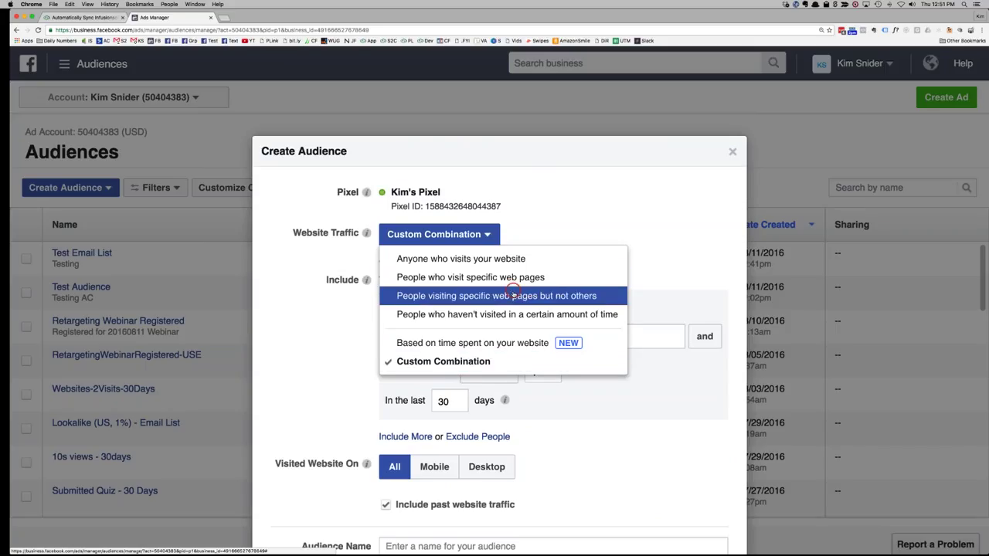
{"action": "left_click", "coordinate": [512, 296]}
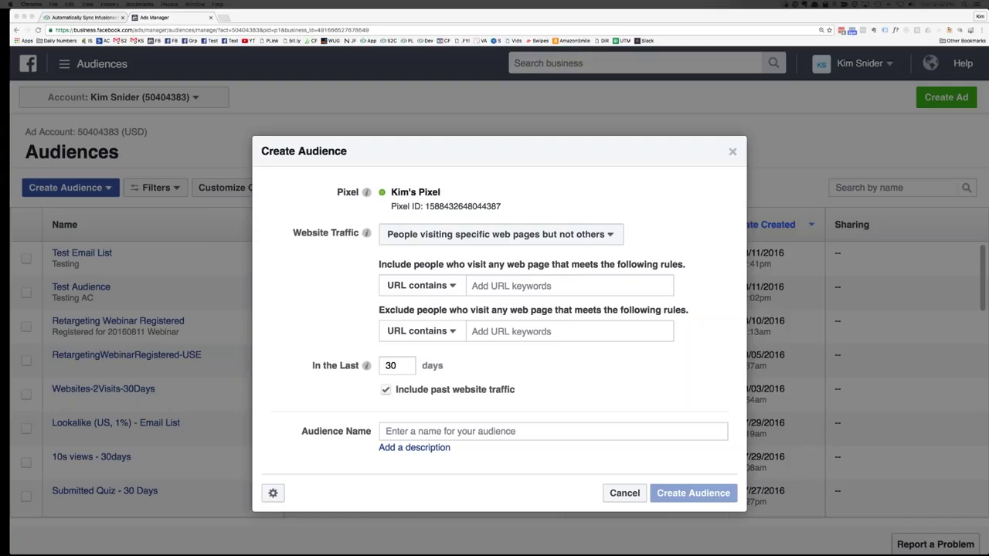
Include people who visit any web page whose URL contains "facebook-retargeting"
{"action": "key", "text": "super+c"}
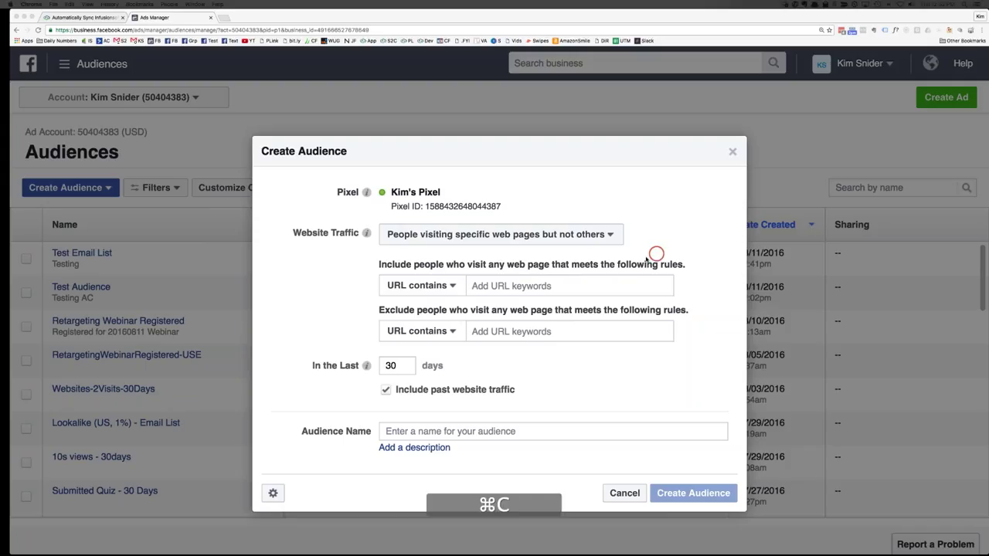
{"action": "left_click", "coordinate": [592, 287]}
{"action": "key", "text": "super+v"}
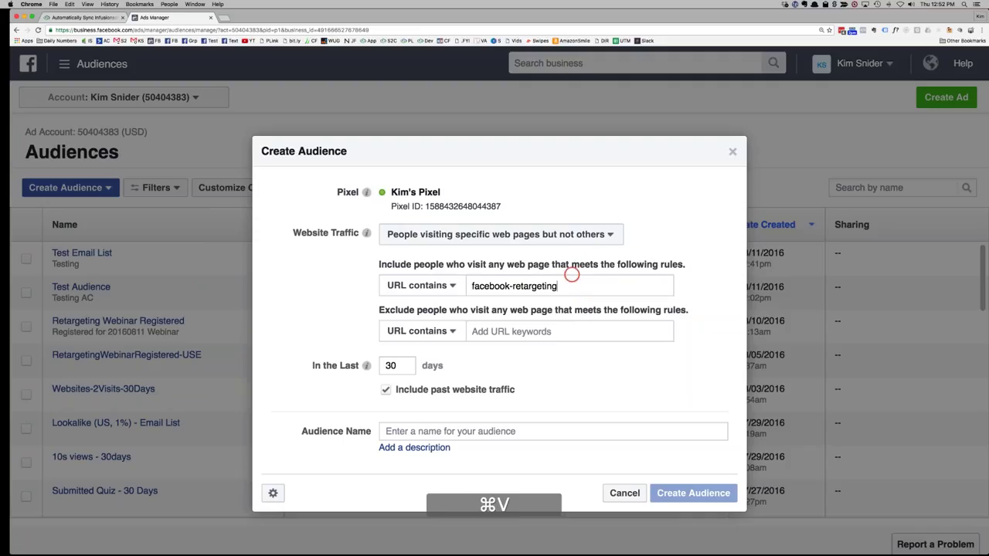
{"action": "left_click_drag", "start_coordinate": [554, 286], "coordinate": [466, 283]}
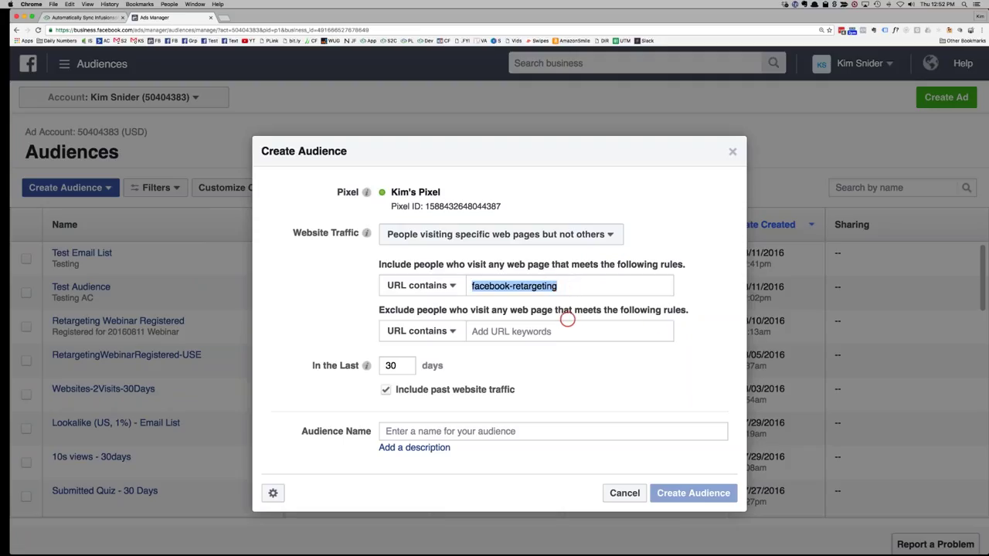
{"action": "left_click", "coordinate": [534, 334]}
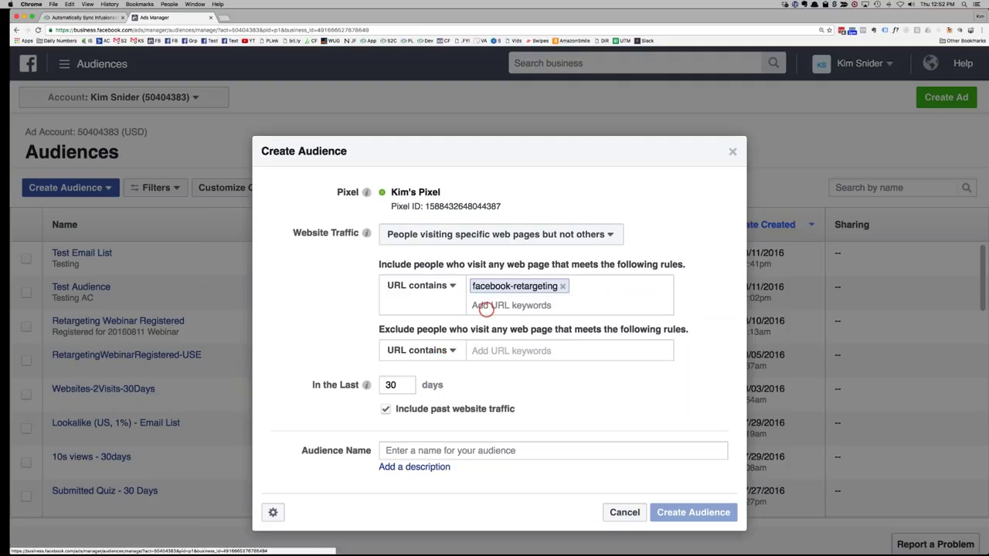
Exclude people who visit any web page whose URL contains "thank-you-20160811"
{"action": "left_click", "coordinate": [498, 349]}
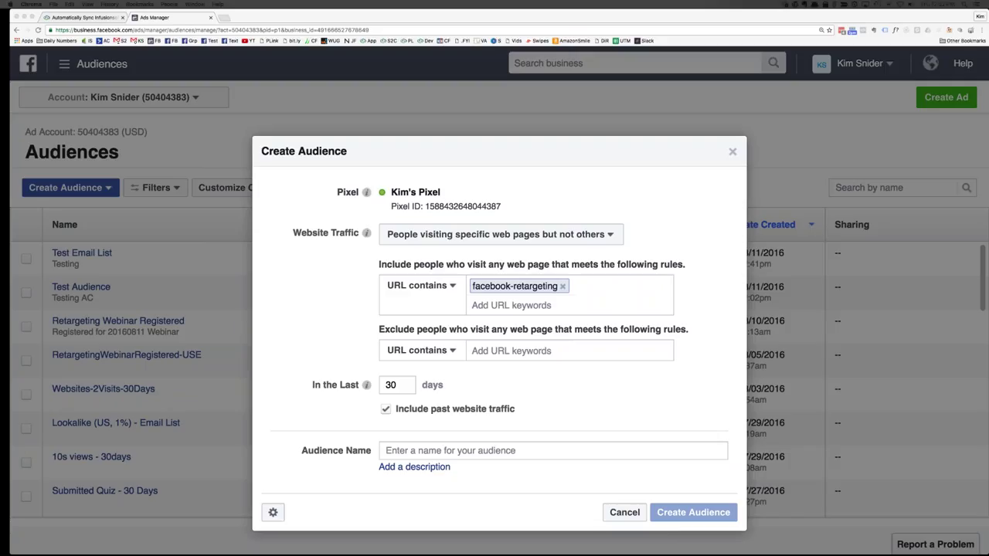
{"action": "key", "text": "super"}
{"action": "key", "text": "super+c"}
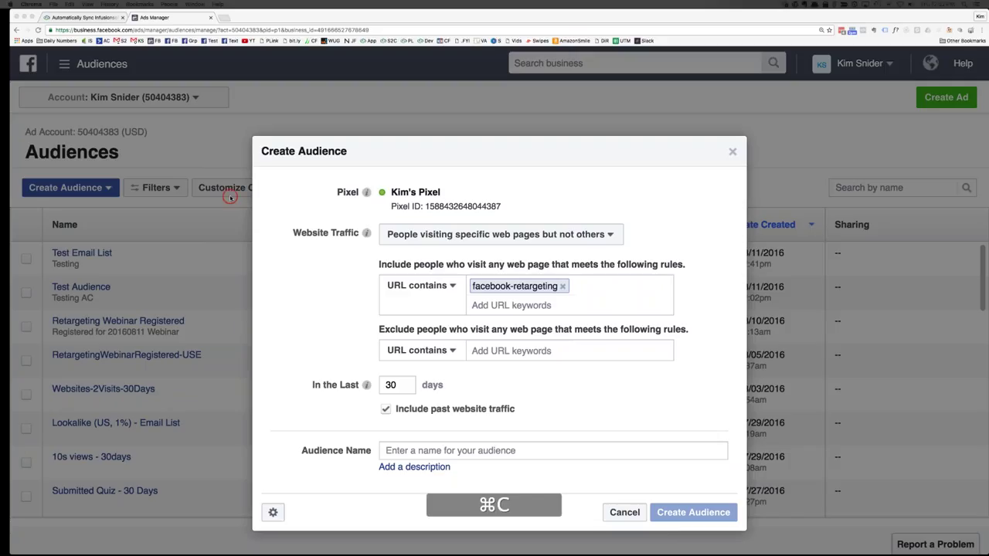
{"action": "left_click", "coordinate": [540, 355]}
{"action": "key", "text": "super+v"}
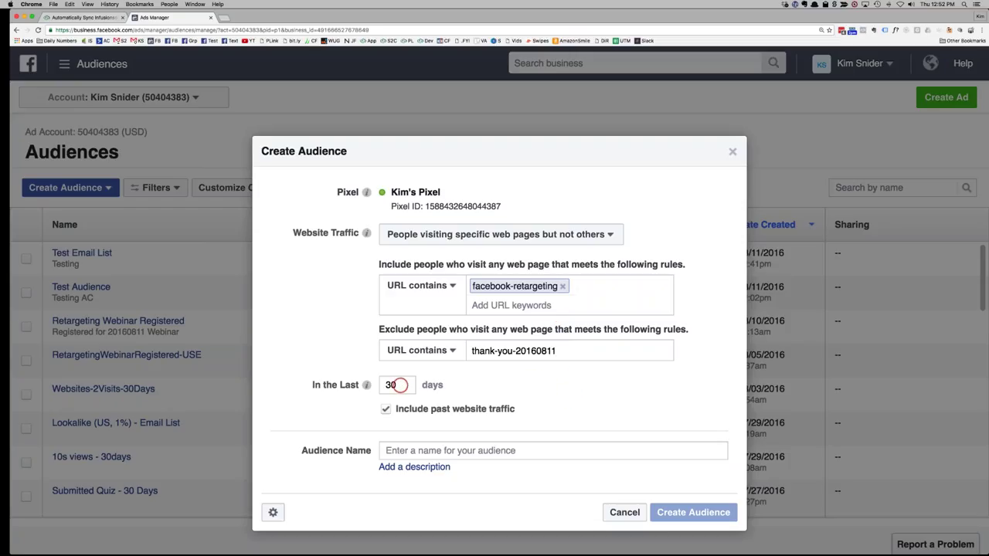
{"action": "left_click", "coordinate": [401, 386]}
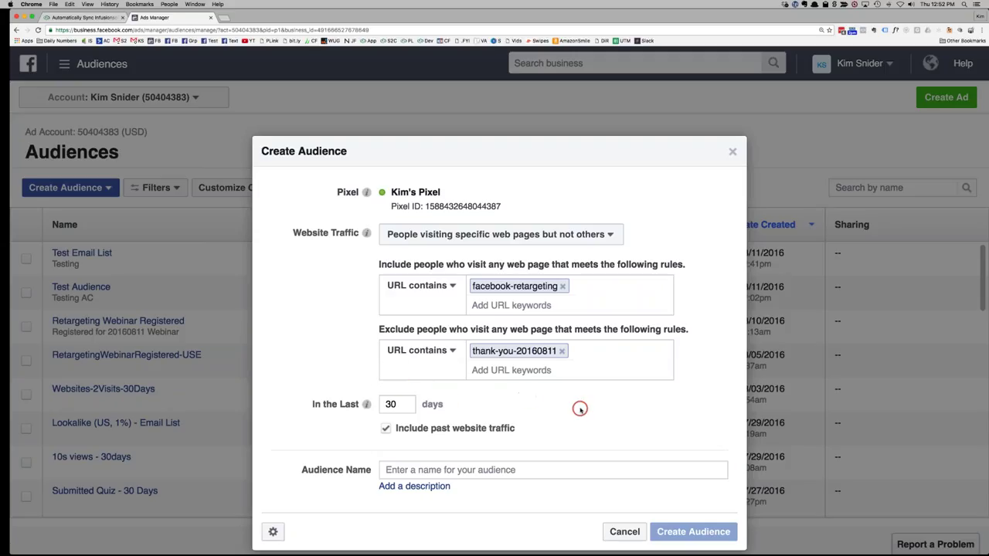
Name the audience "DEMO - Visited but did not register", create it and dismiss the confirmation
{"action": "scroll", "coordinate": [610, 408], "scroll_direction": "down", "scroll_amount": 1}
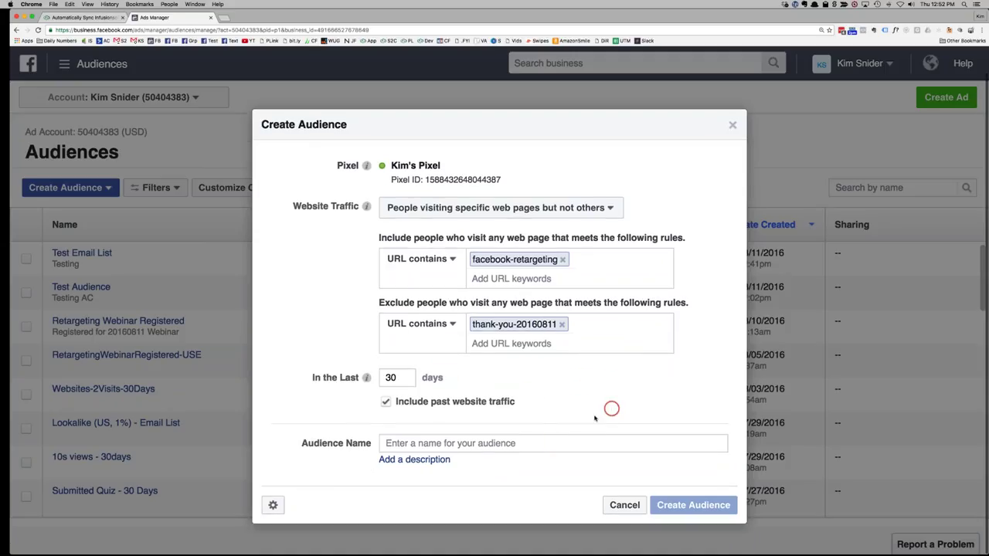
{"action": "left_click", "coordinate": [538, 450]}
{"action": "type", "text": "DE"}
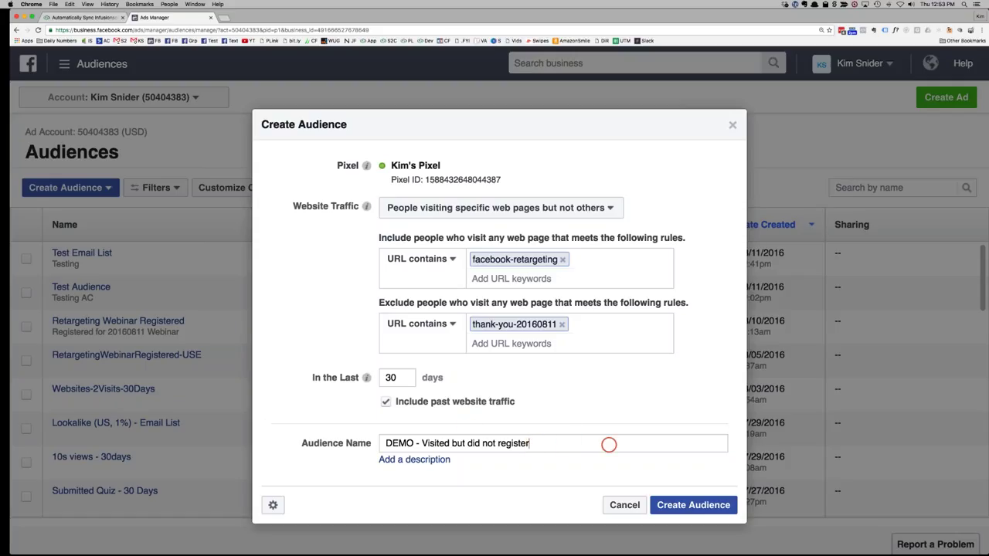
{"action": "left_click", "coordinate": [702, 506]}
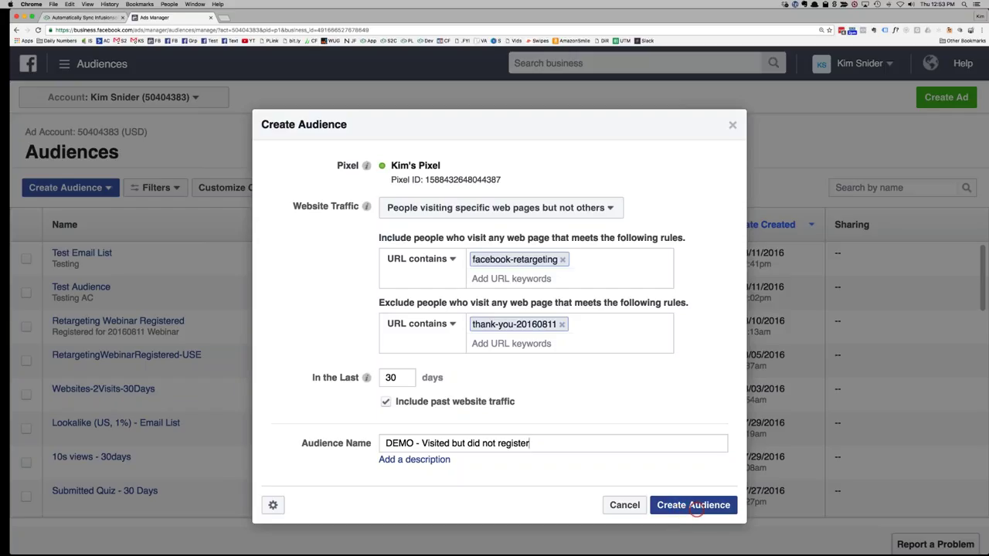
{"action": "left_click", "coordinate": [695, 506]}
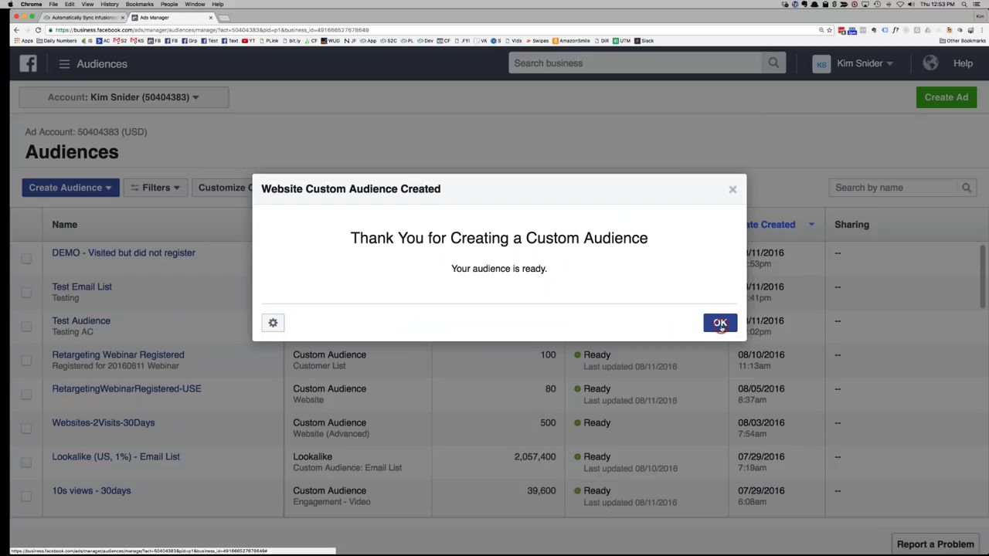
{"action": "left_click", "coordinate": [720, 324]}
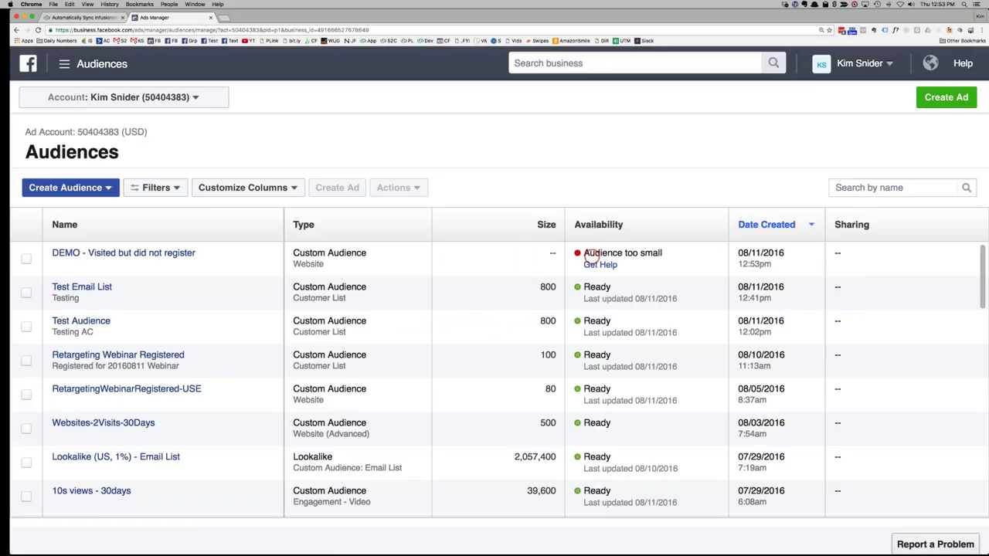
Check the availability status of the "DEMO - Visited but did not register" audience in the list
{"action": "left_click_drag", "start_coordinate": [672, 255], "coordinate": [573, 254]}
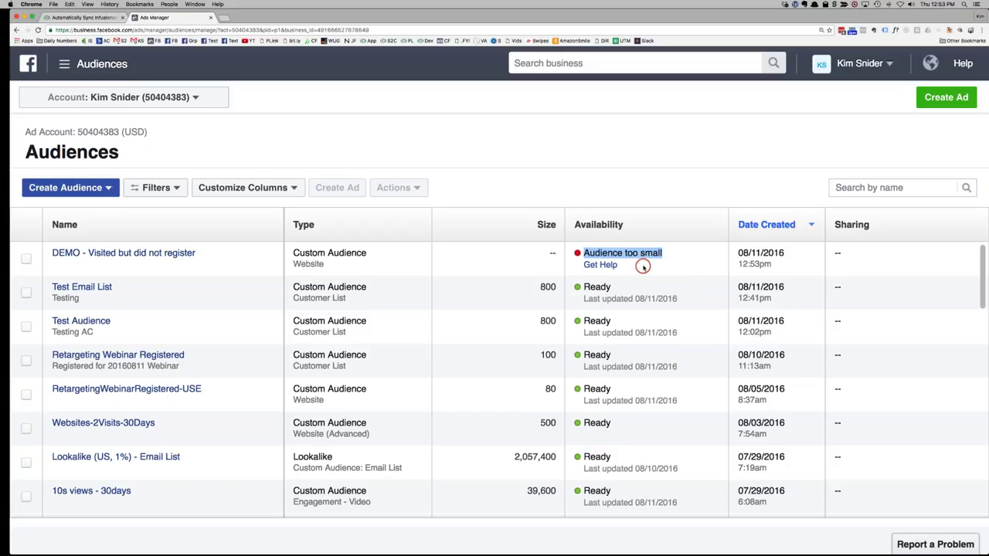
{"action": "mouse_move", "coordinate": [642, 265]}
{"action": "left_click", "coordinate": [518, 172]}
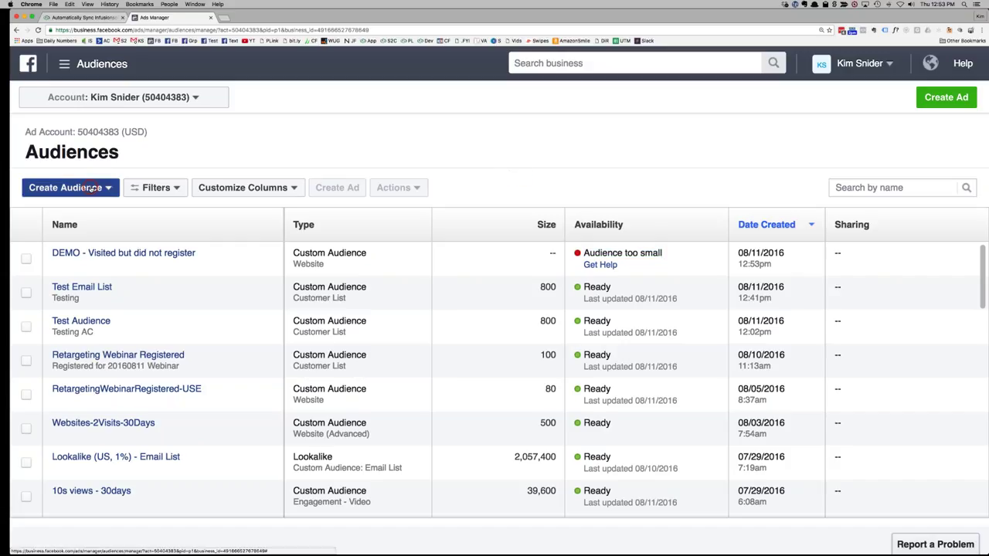
Try starting a custom audience from Facebook video engagement, then go back to the choice of audience sources
{"action": "left_click", "coordinate": [91, 187]}
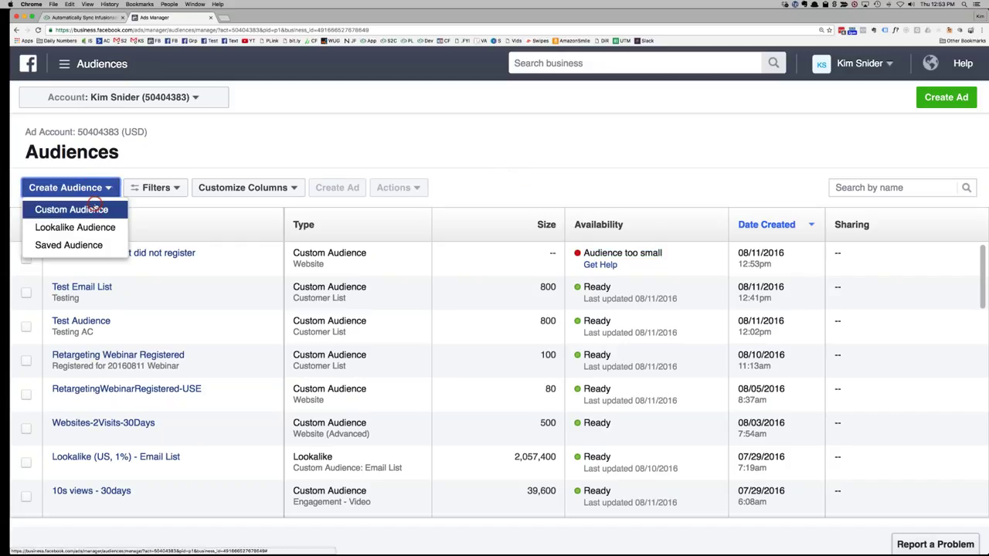
{"action": "left_click", "coordinate": [93, 209]}
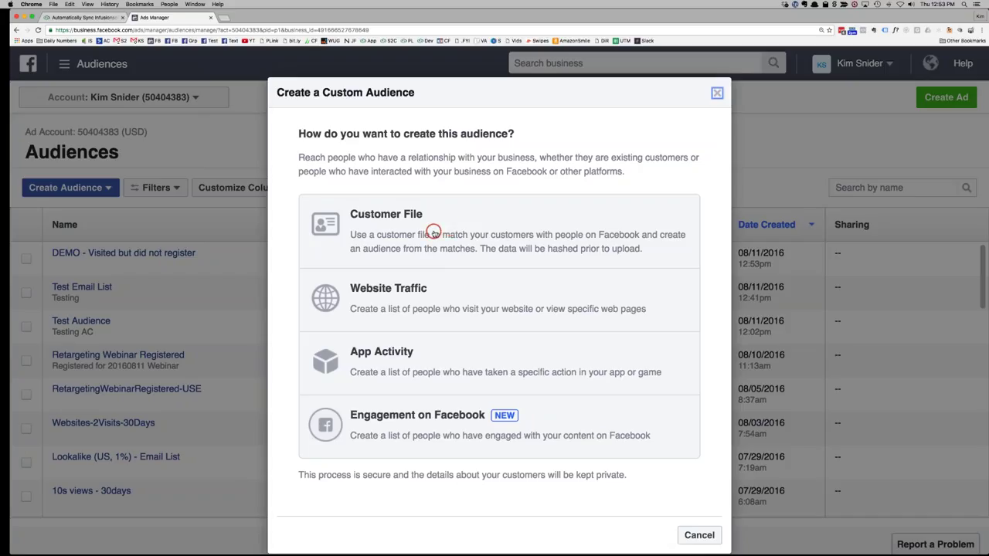
{"action": "left_click", "coordinate": [427, 414]}
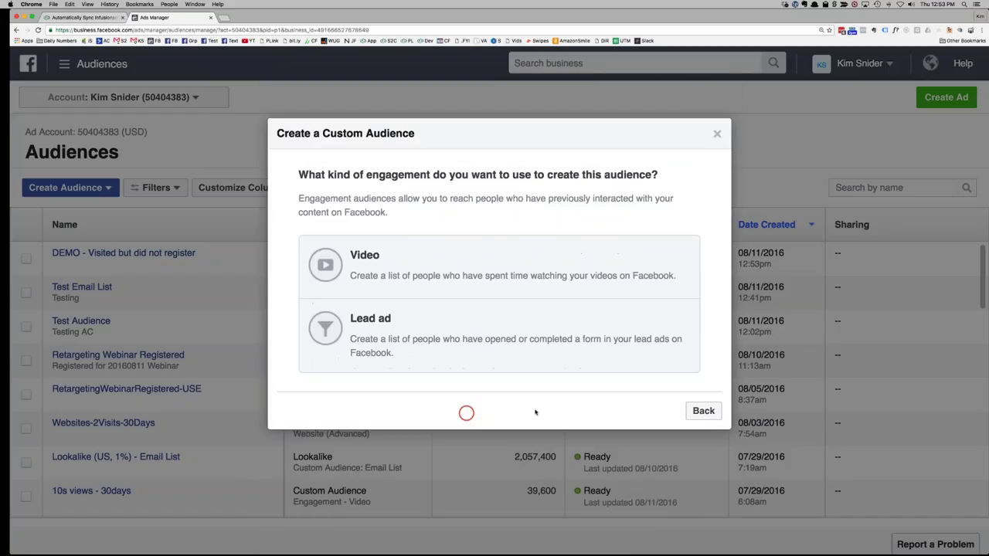
{"action": "left_click", "coordinate": [418, 262]}
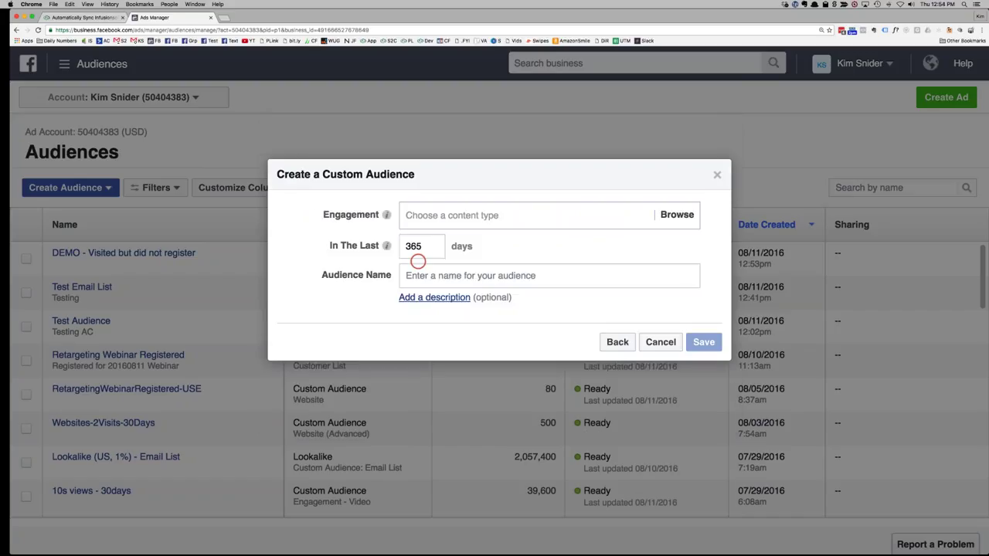
{"action": "left_click", "coordinate": [497, 216]}
{"action": "left_click", "coordinate": [617, 342]}
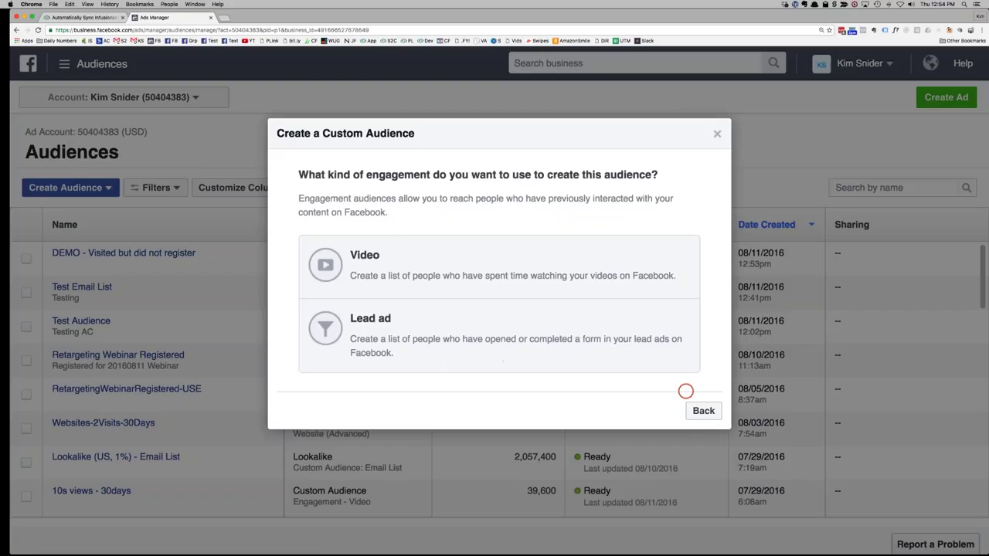
{"action": "left_click", "coordinate": [703, 410]}
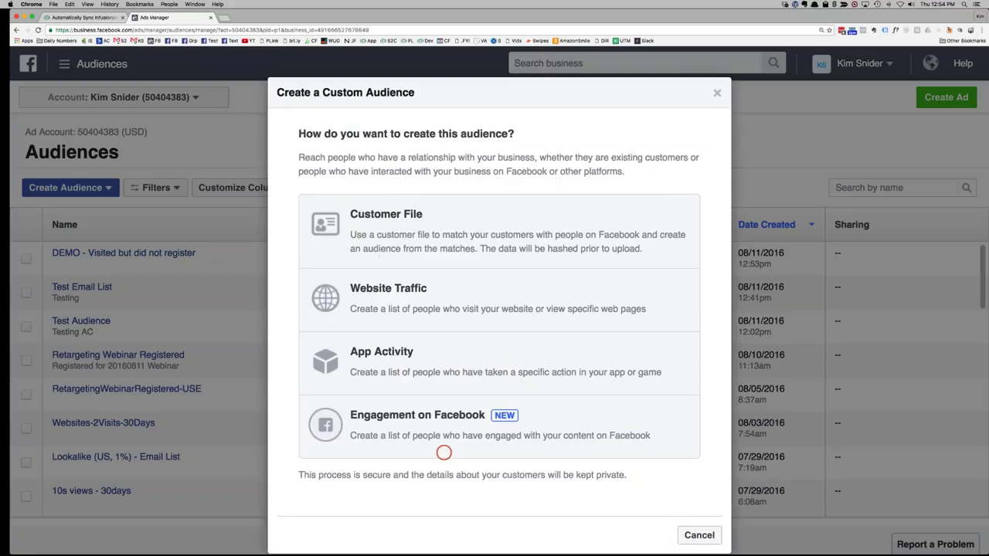
Try a video engagement audience with "People who viewed at least 10 seconds of your video", and remove that content type again
{"action": "left_click", "coordinate": [442, 417]}
{"action": "left_click", "coordinate": [474, 417]}
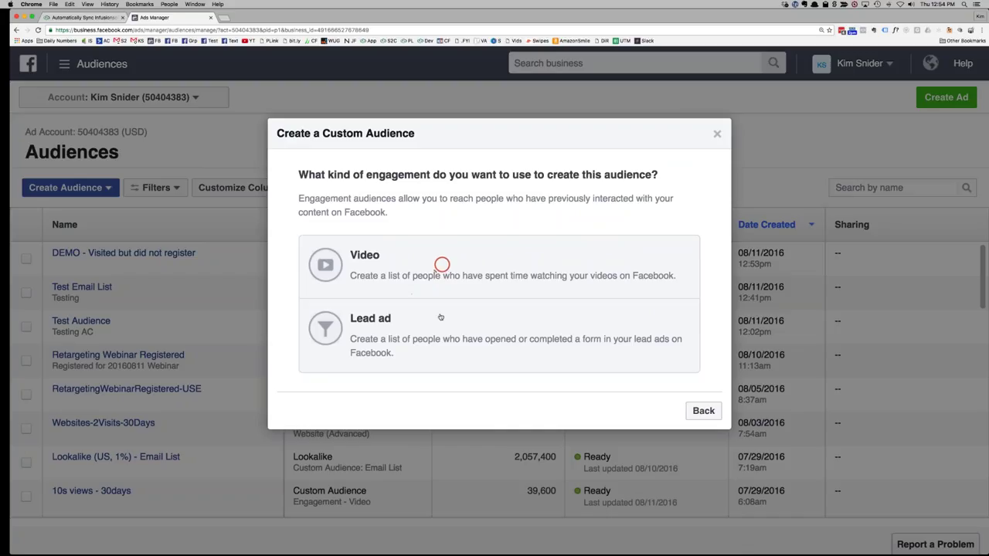
{"action": "left_click", "coordinate": [441, 263]}
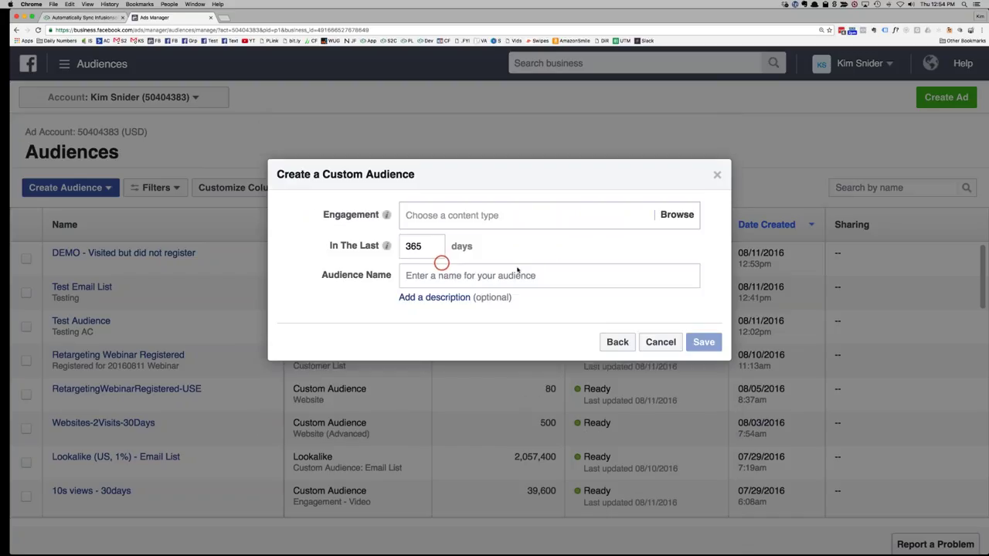
{"action": "left_click", "coordinate": [446, 216]}
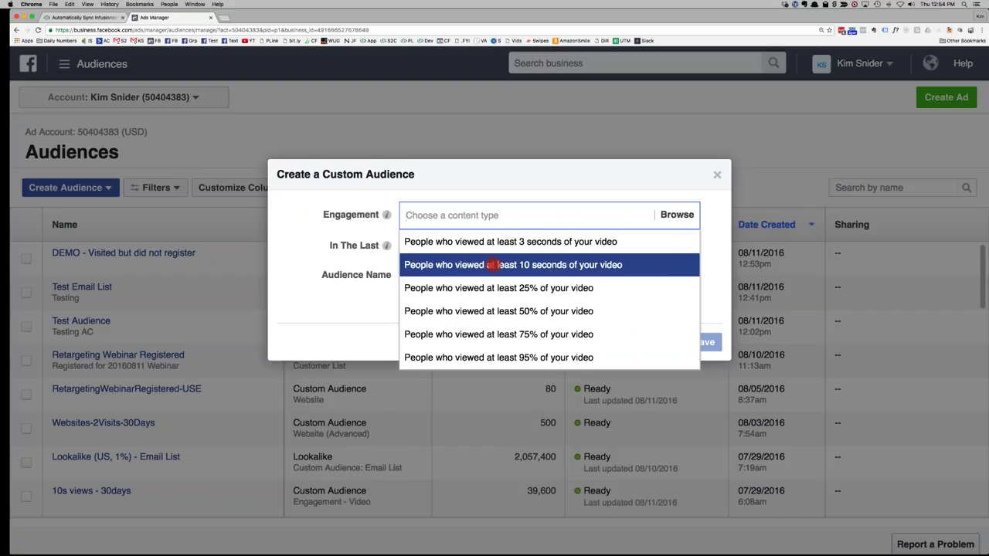
{"action": "left_click", "coordinate": [492, 265]}
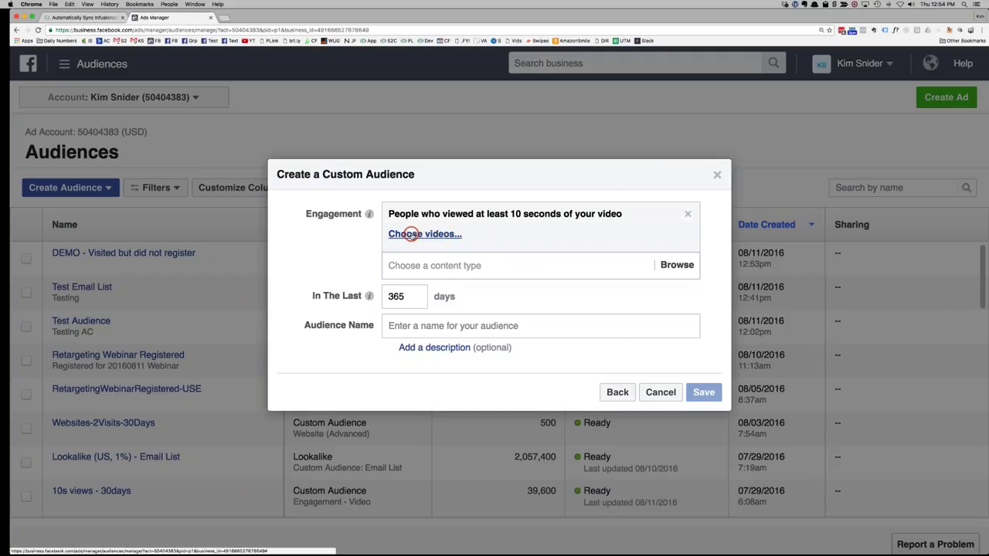
{"action": "left_click", "coordinate": [689, 207]}
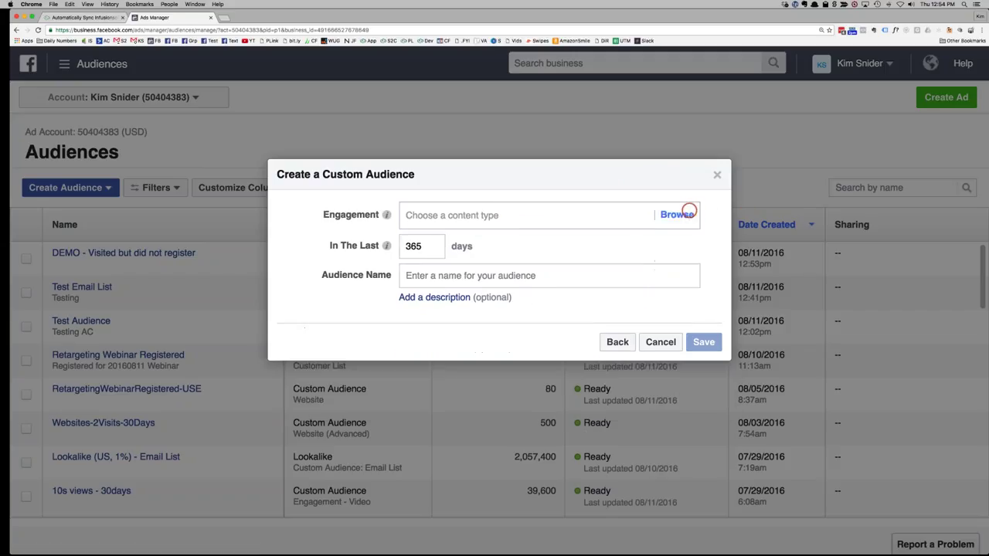
Try the 10-second video view content type again, look over the additional view options, and close the custom audience without saving
{"action": "left_click", "coordinate": [509, 215]}
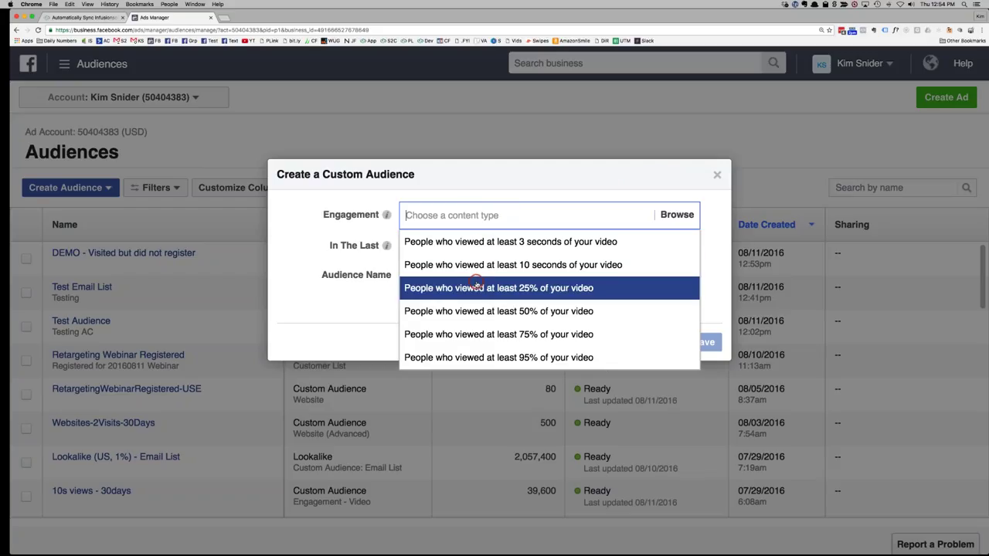
{"action": "left_click", "coordinate": [475, 265]}
{"action": "left_click", "coordinate": [434, 236]}
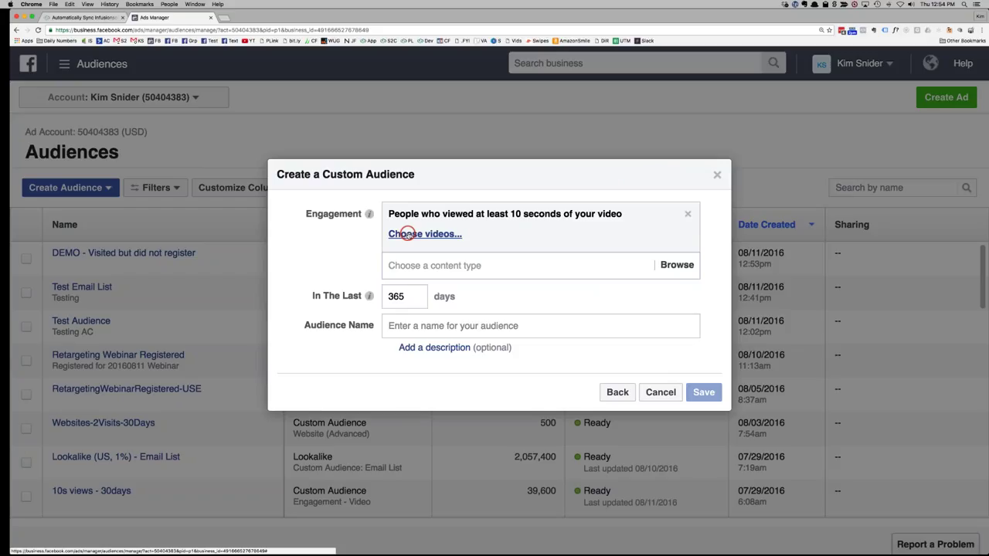
{"action": "left_click", "coordinate": [666, 265]}
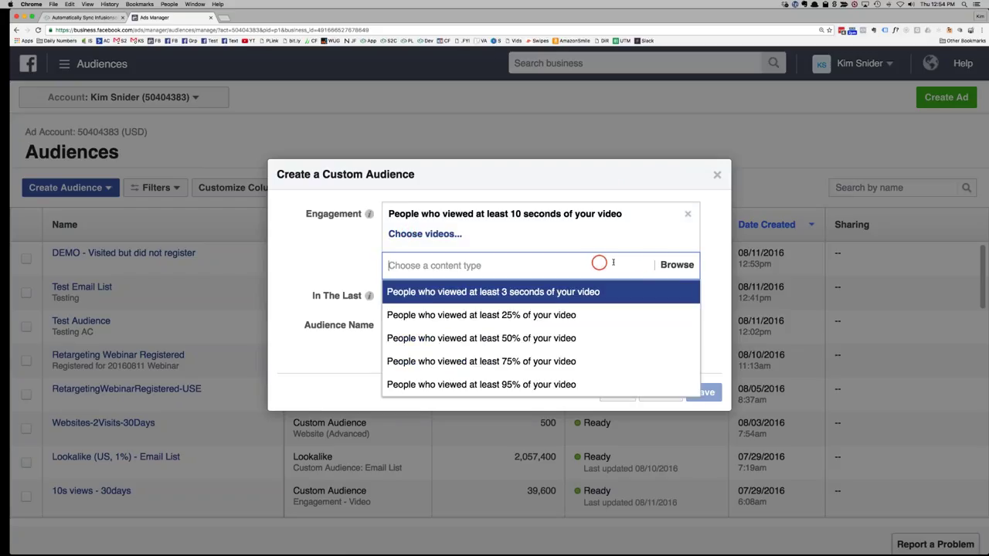
{"action": "left_click", "coordinate": [654, 230]}
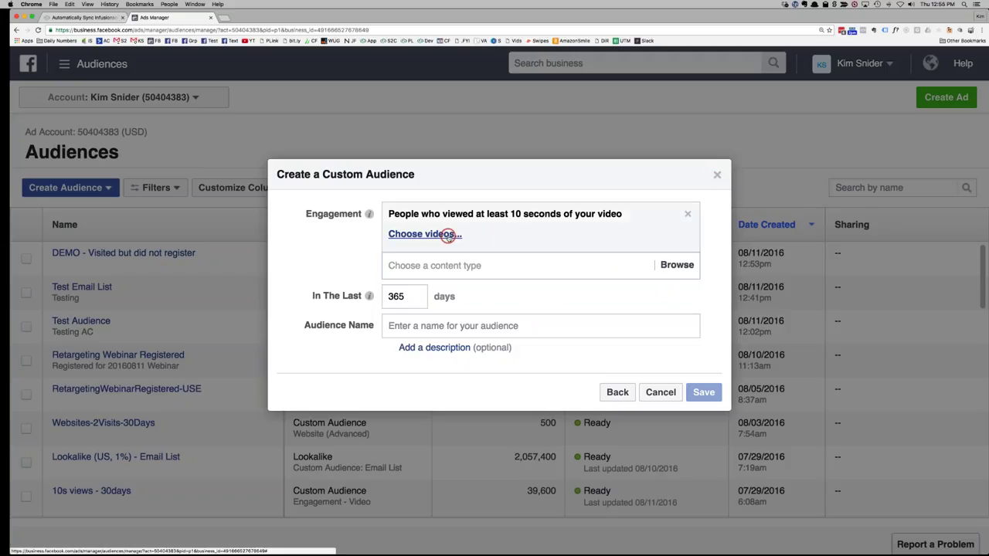
{"action": "left_click", "coordinate": [717, 176]}
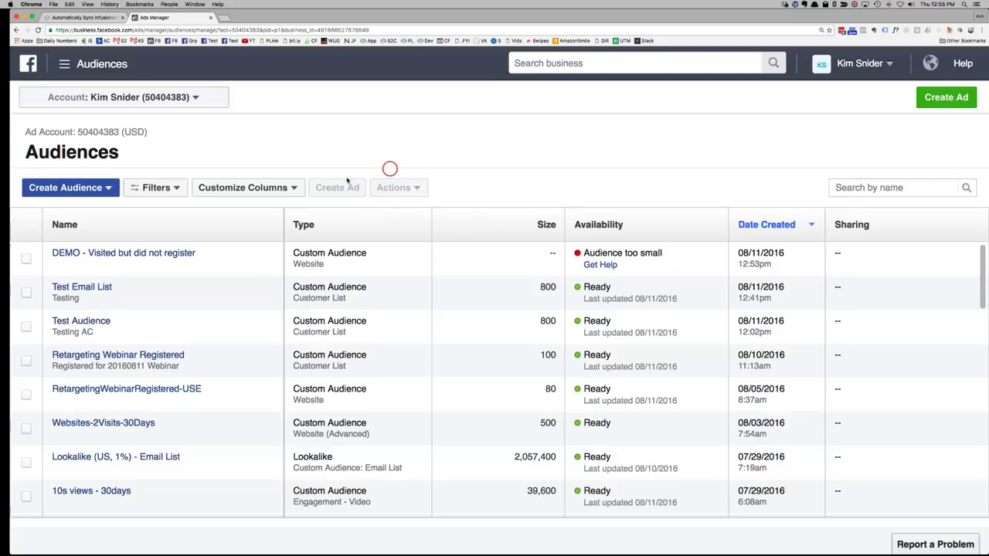
Try a Facebook video engagement audience for people who viewed at least 10 seconds of a video once more, and close it without saving
{"action": "left_click", "coordinate": [68, 185]}
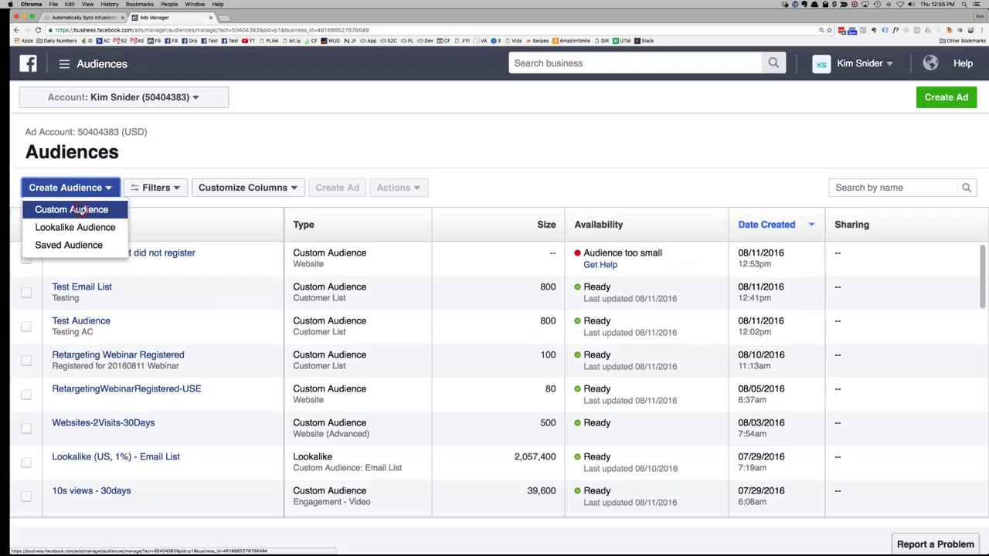
{"action": "left_click", "coordinate": [85, 210]}
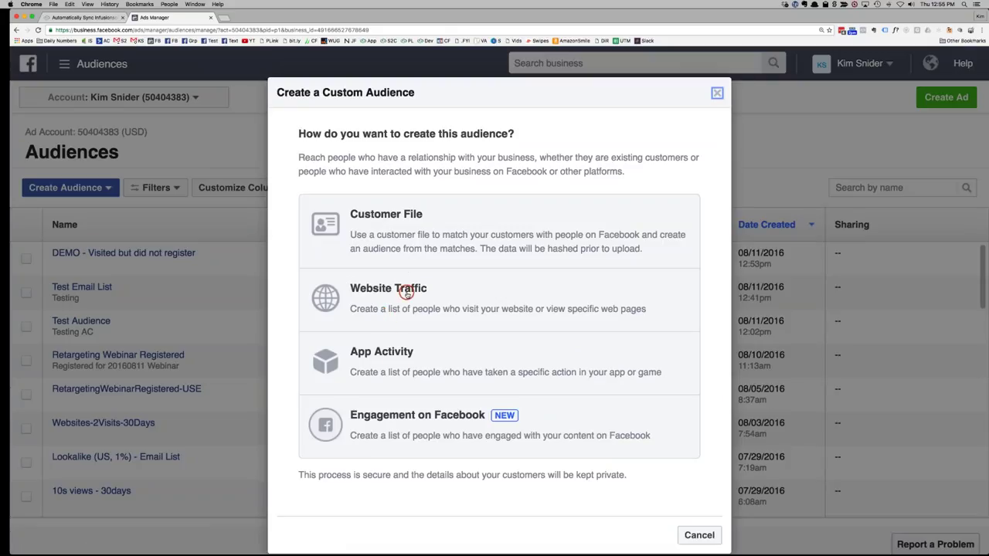
{"action": "left_click", "coordinate": [415, 424]}
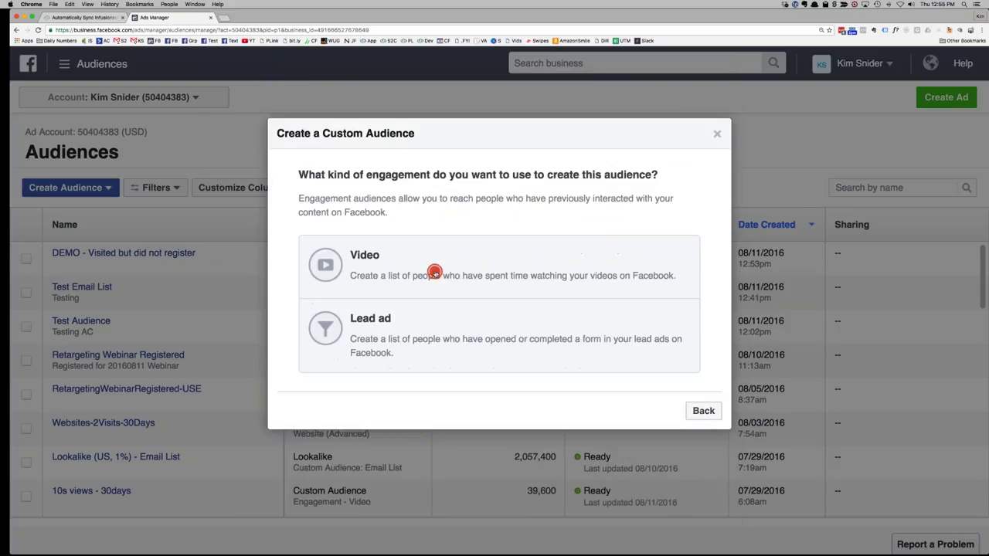
{"action": "left_click", "coordinate": [434, 273]}
{"action": "left_click", "coordinate": [468, 215]}
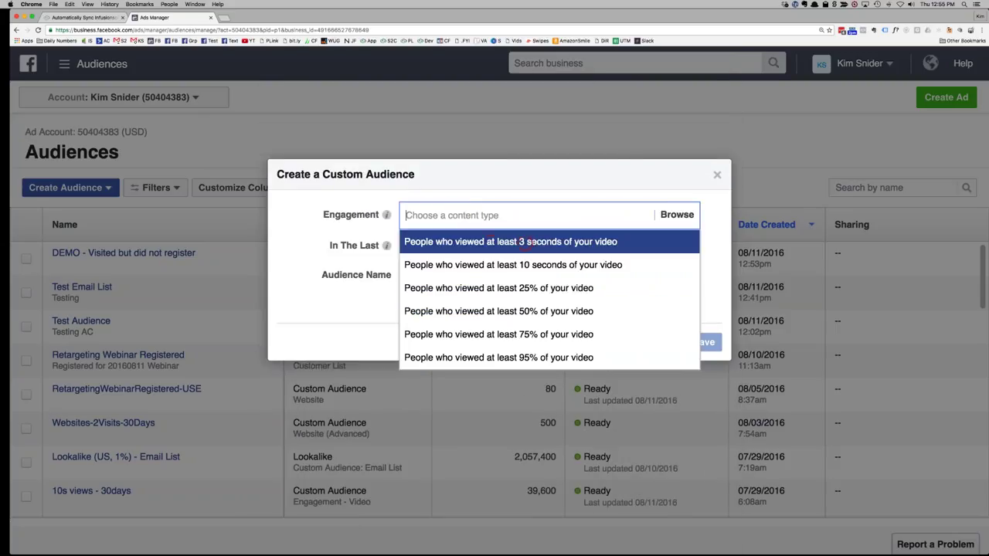
{"action": "left_click", "coordinate": [495, 264]}
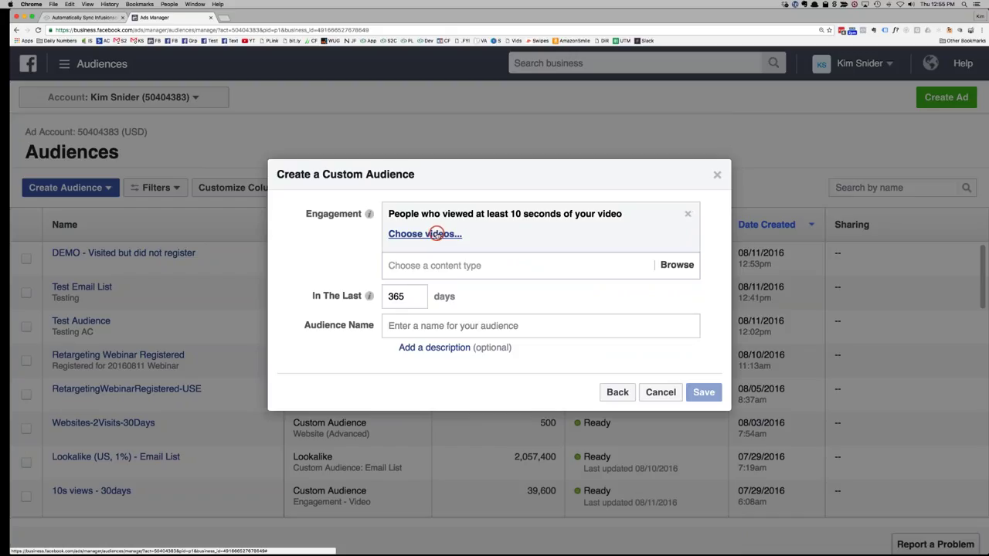
{"action": "left_click", "coordinate": [717, 175]}
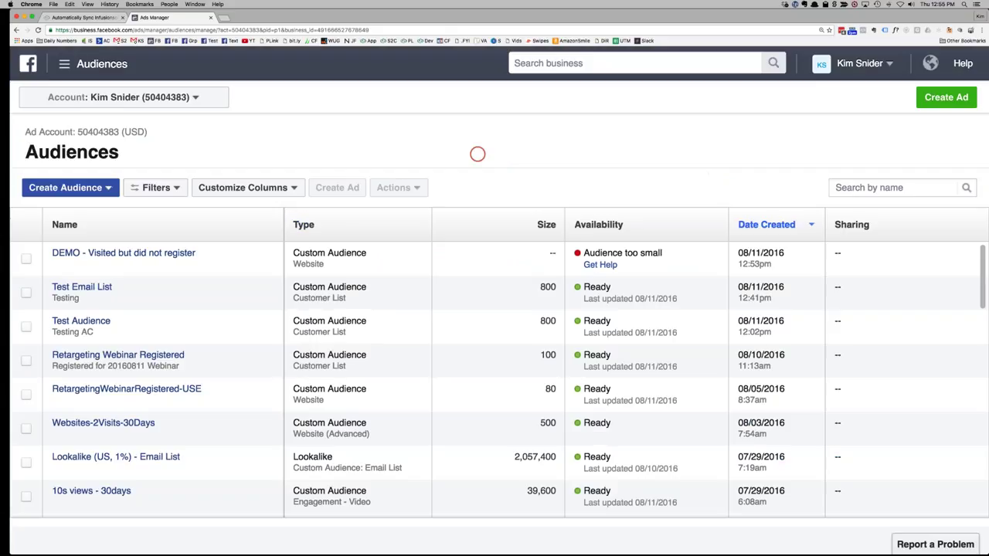
Open the existing "10s views - 30days" custom audience for editing to examine its settings
{"action": "scroll", "coordinate": [283, 335], "scroll_direction": "down", "scroll_amount": 3}
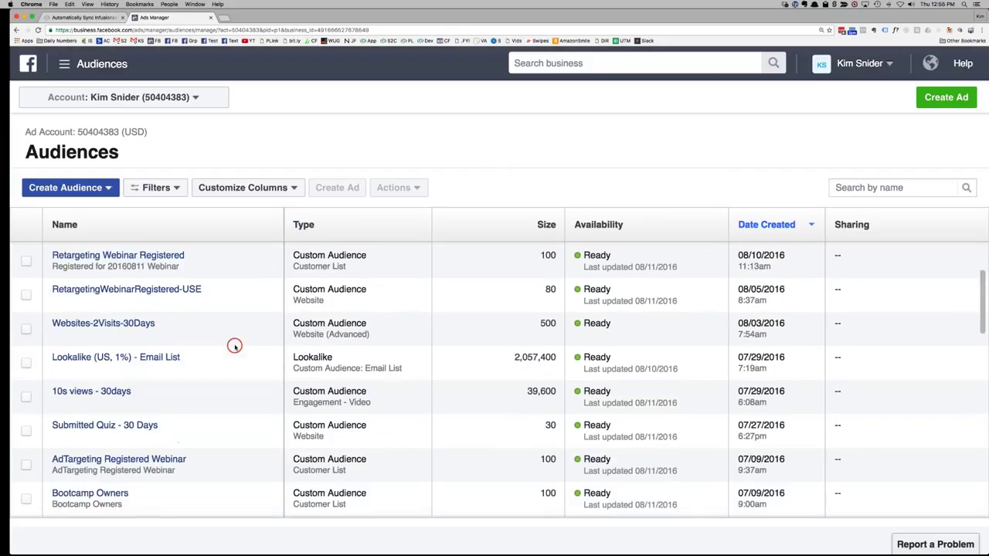
{"action": "scroll", "coordinate": [234, 346], "scroll_direction": "down", "scroll_amount": 3}
{"action": "scroll", "coordinate": [234, 346], "scroll_direction": "up", "scroll_amount": 3}
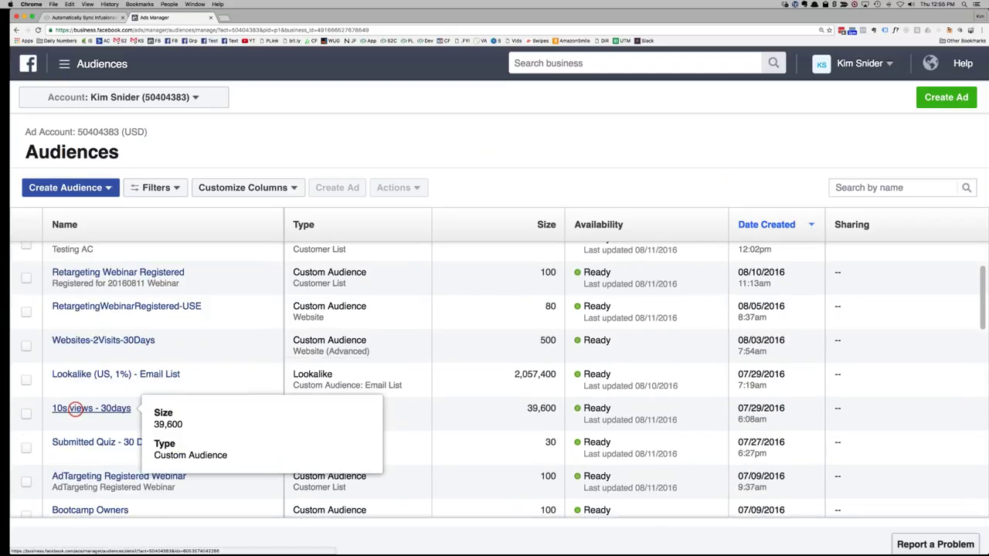
{"action": "left_click", "coordinate": [25, 414]}
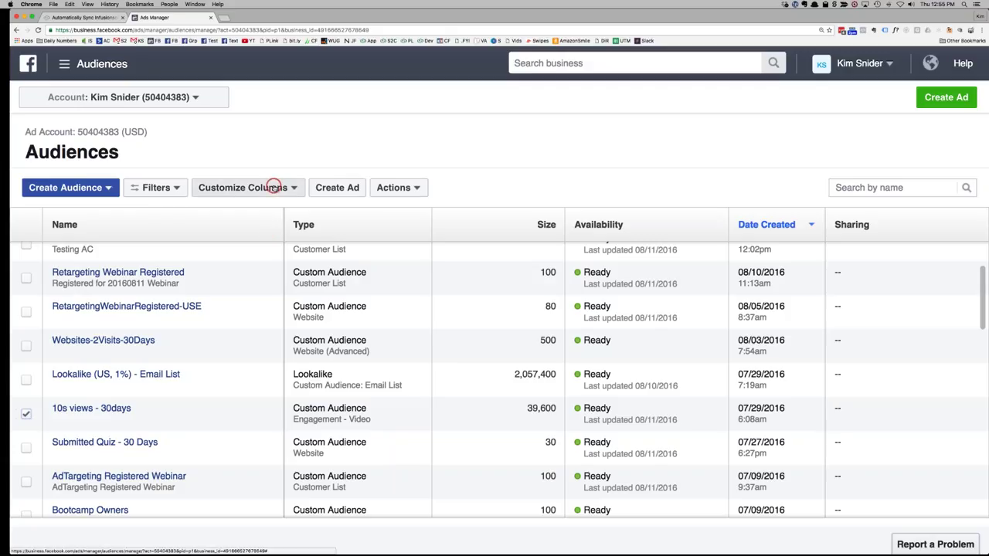
{"action": "left_click", "coordinate": [402, 187]}
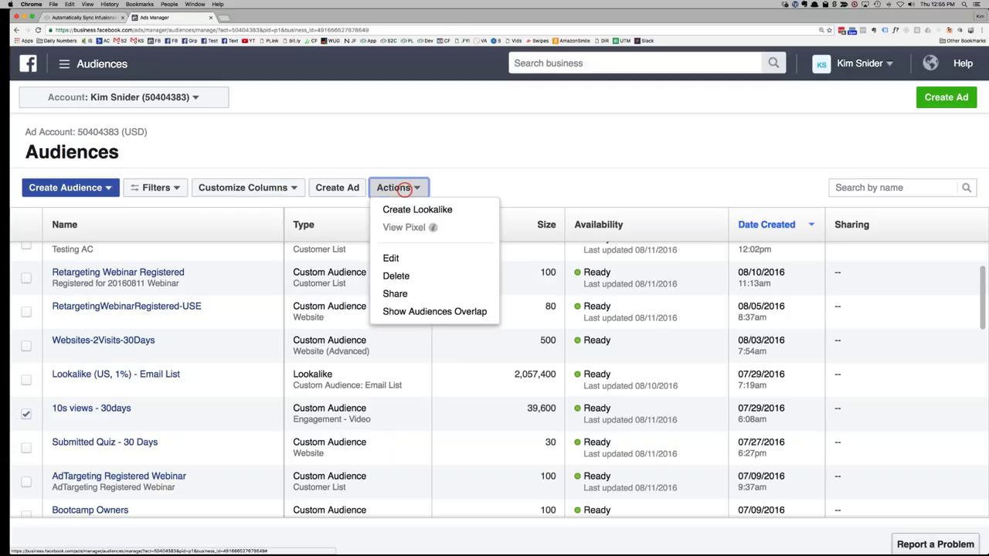
{"action": "left_click", "coordinate": [394, 258]}
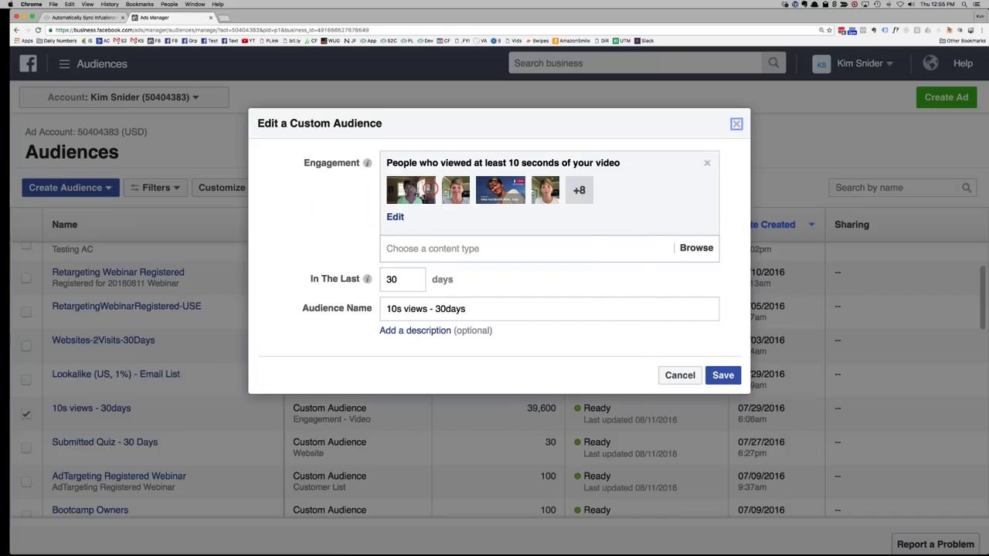
Try to edit the video selection of the "10s views - 30days" audience, cancel the edit and reload the audience list
{"action": "left_click", "coordinate": [395, 218]}
{"action": "left_click", "coordinate": [395, 218]}
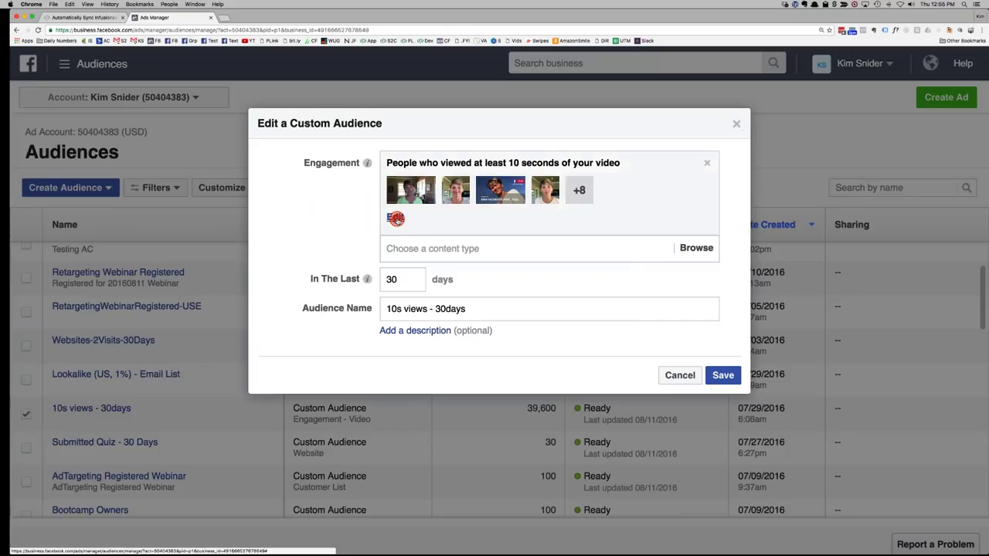
{"action": "left_click", "coordinate": [395, 218]}
{"action": "left_click", "coordinate": [395, 217]}
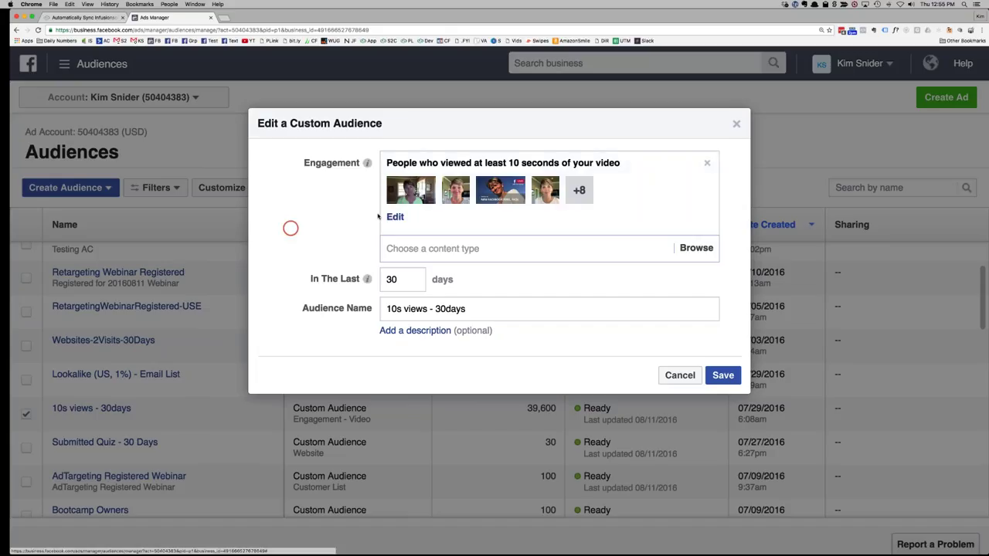
{"action": "left_click", "coordinate": [394, 217]}
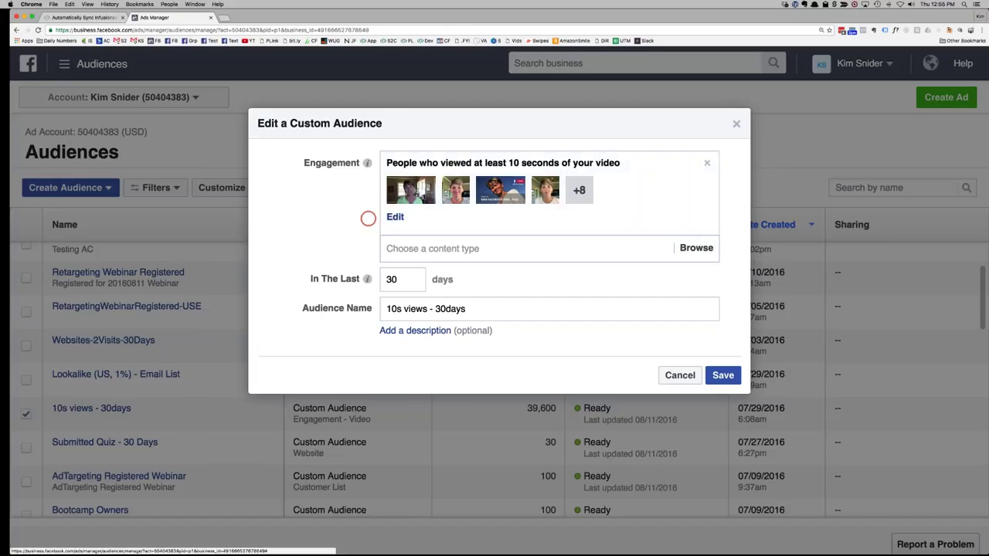
{"action": "left_click", "coordinate": [394, 216]}
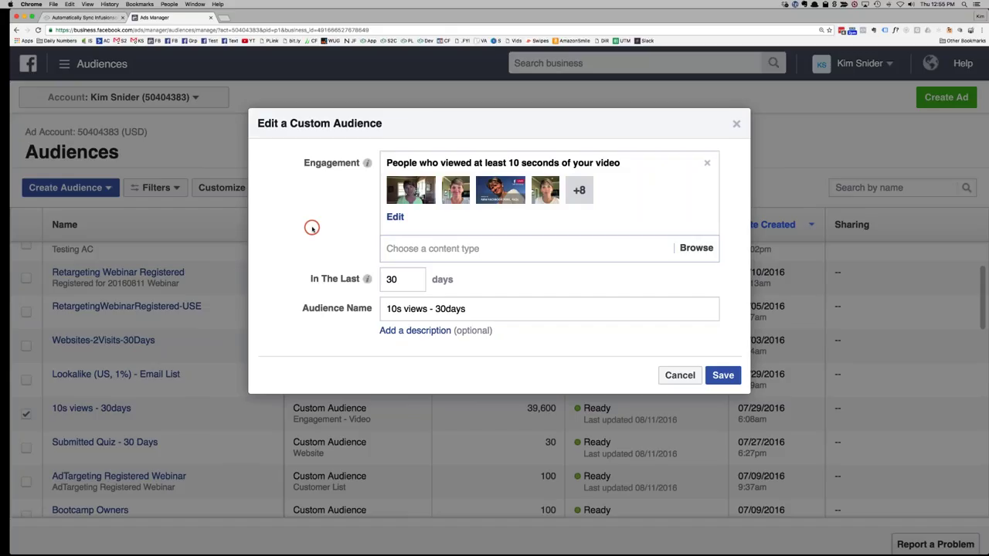
{"action": "left_click", "coordinate": [395, 217]}
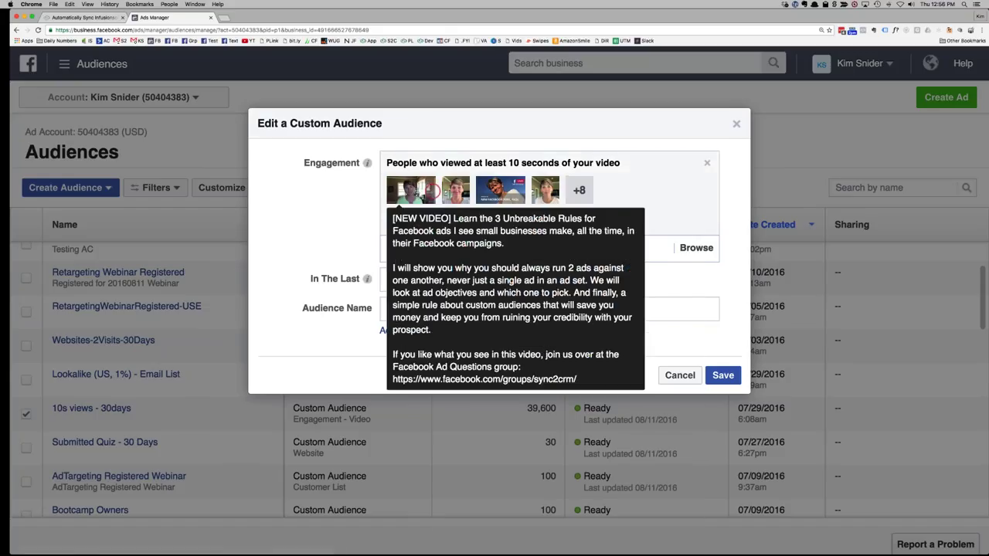
{"action": "left_click", "coordinate": [581, 189]}
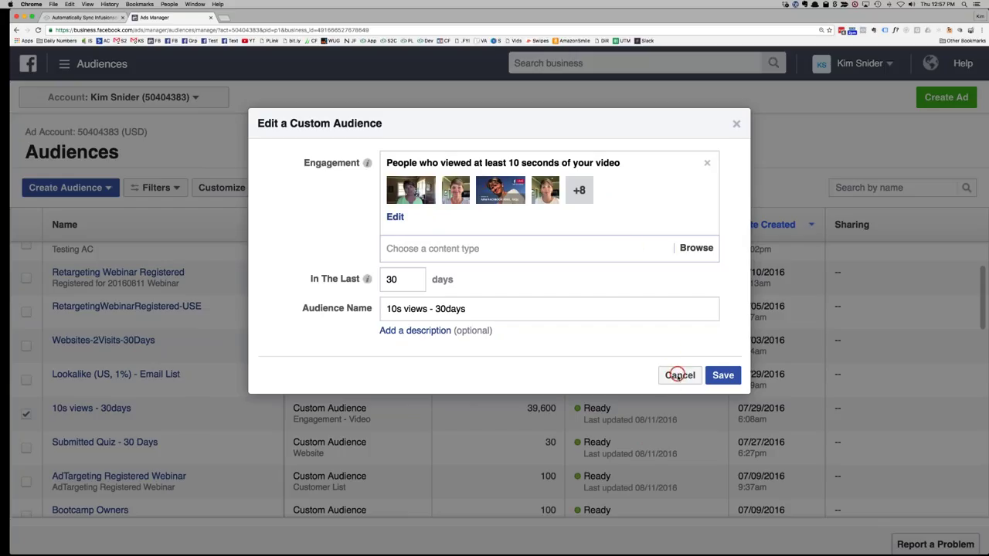
{"action": "left_click", "coordinate": [671, 376]}
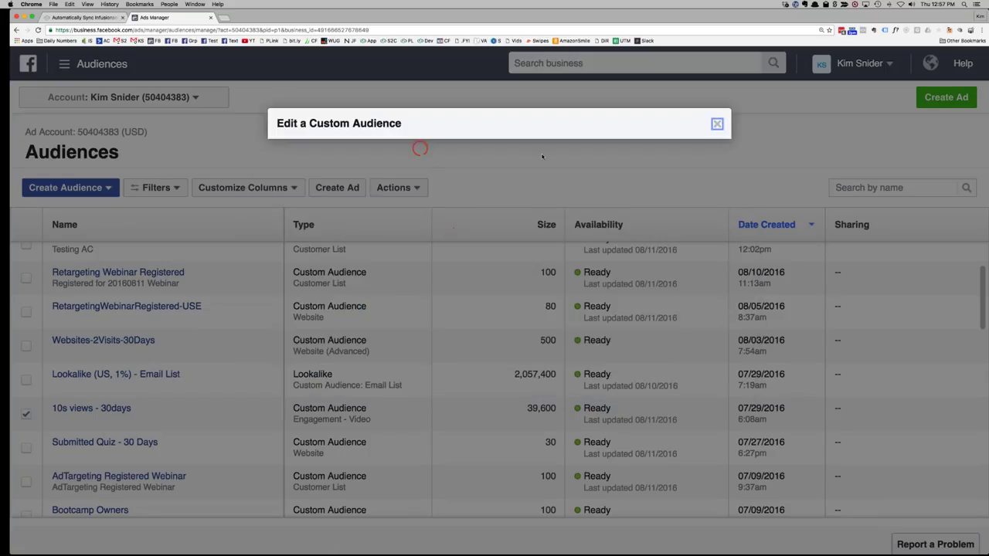
{"action": "left_click", "coordinate": [715, 124]}
{"action": "left_click", "coordinate": [37, 30]}
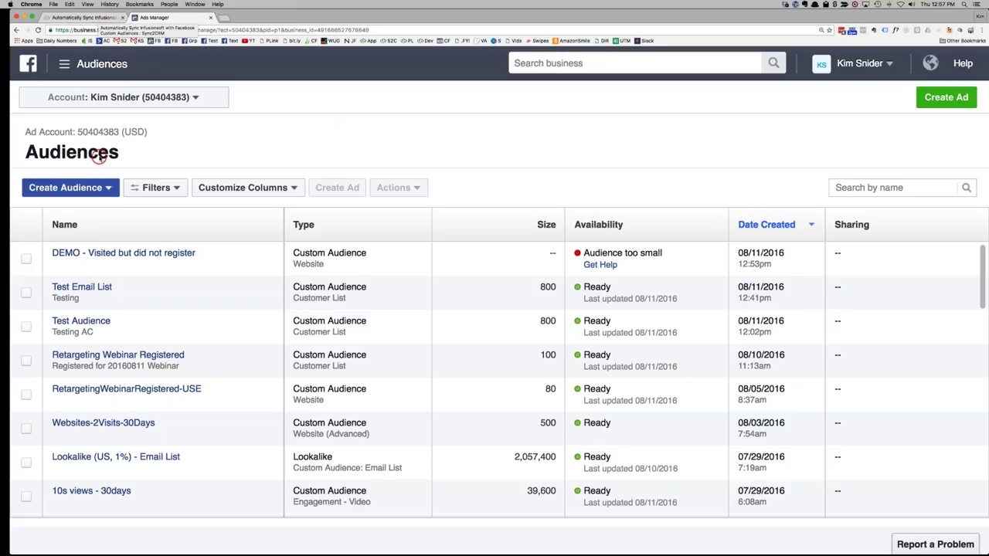
Review the available sources for a new custom audience, and cancel without choosing one
{"action": "left_click", "coordinate": [71, 189]}
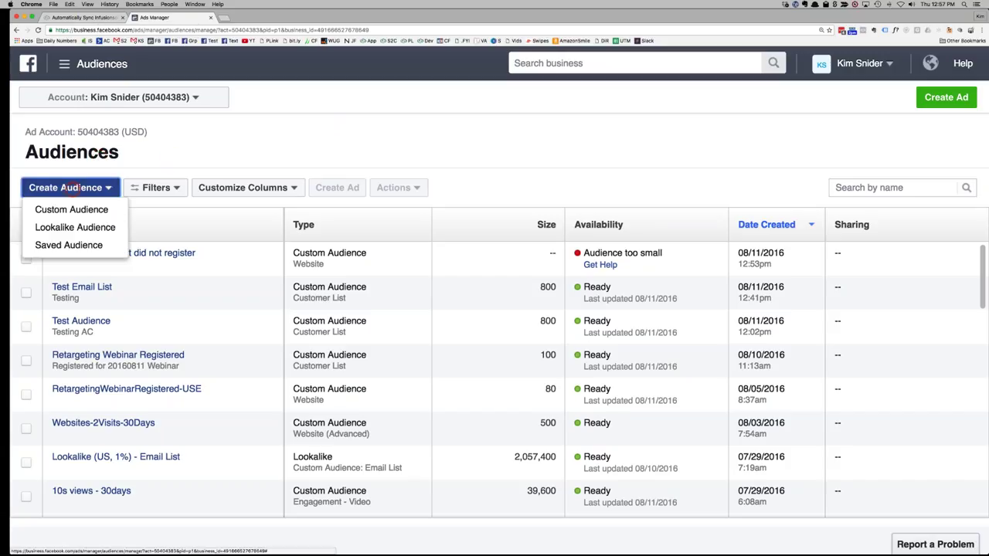
{"action": "left_click", "coordinate": [71, 209]}
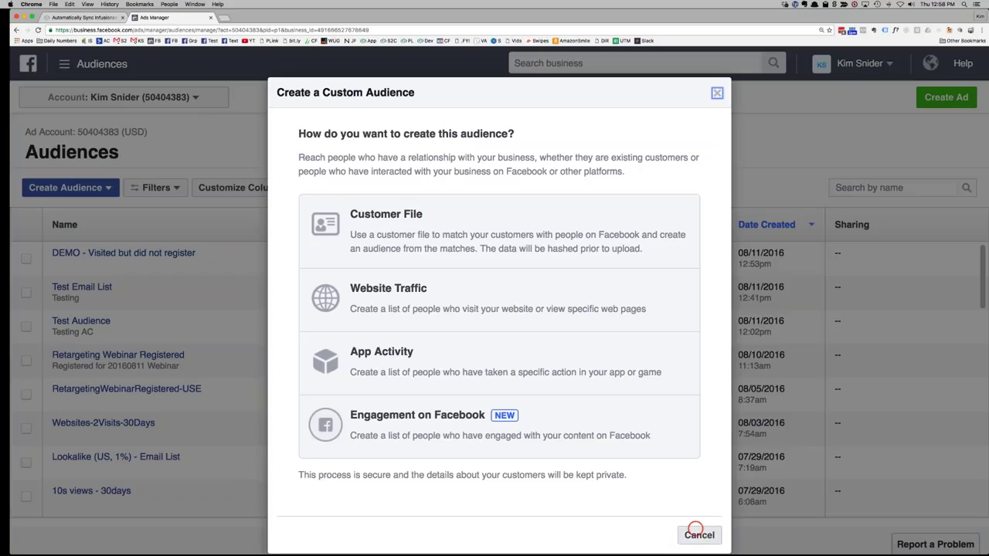
{"action": "left_click", "coordinate": [698, 533]}
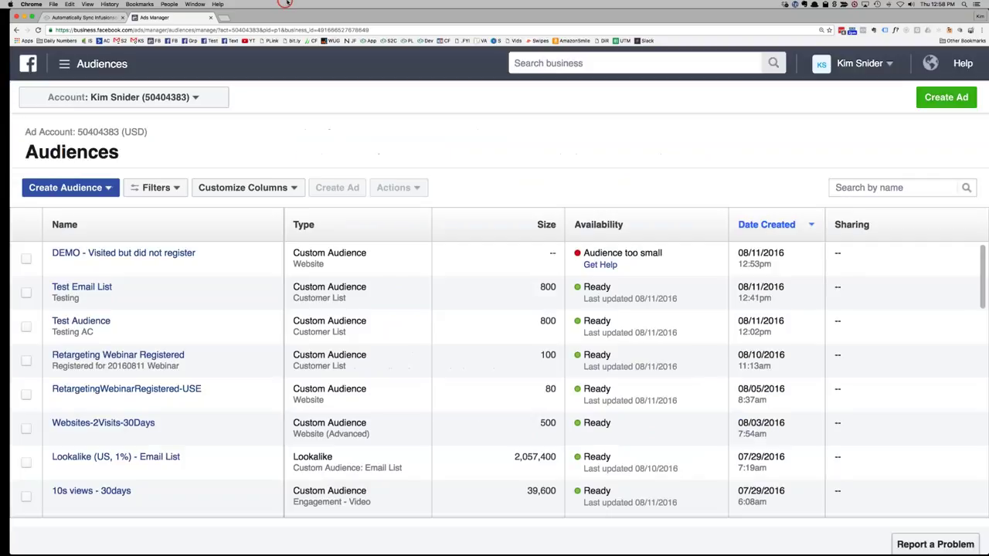
Switch to the Sync2CRM dashboard and reload its suspended page
{"action": "left_click", "coordinate": [86, 17]}
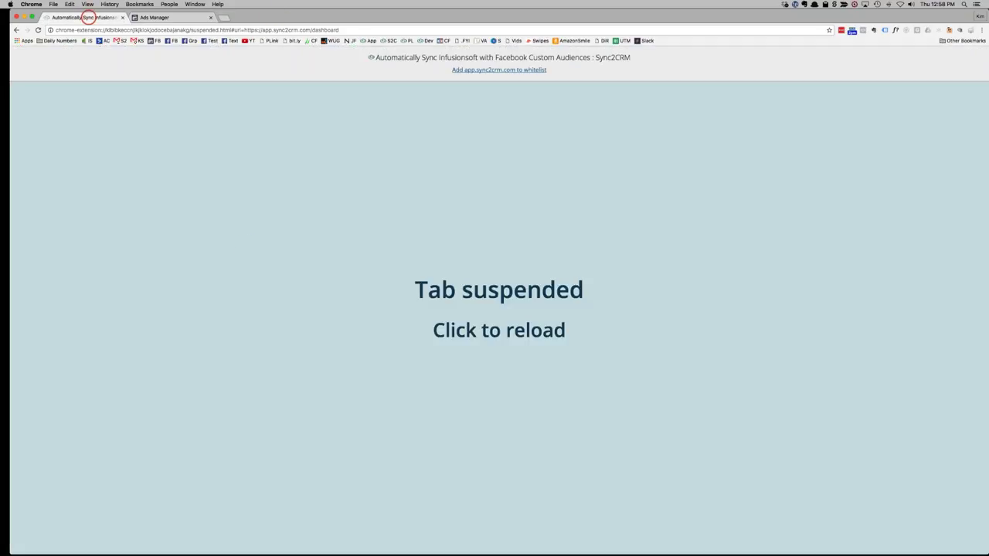
{"action": "left_click", "coordinate": [455, 331]}
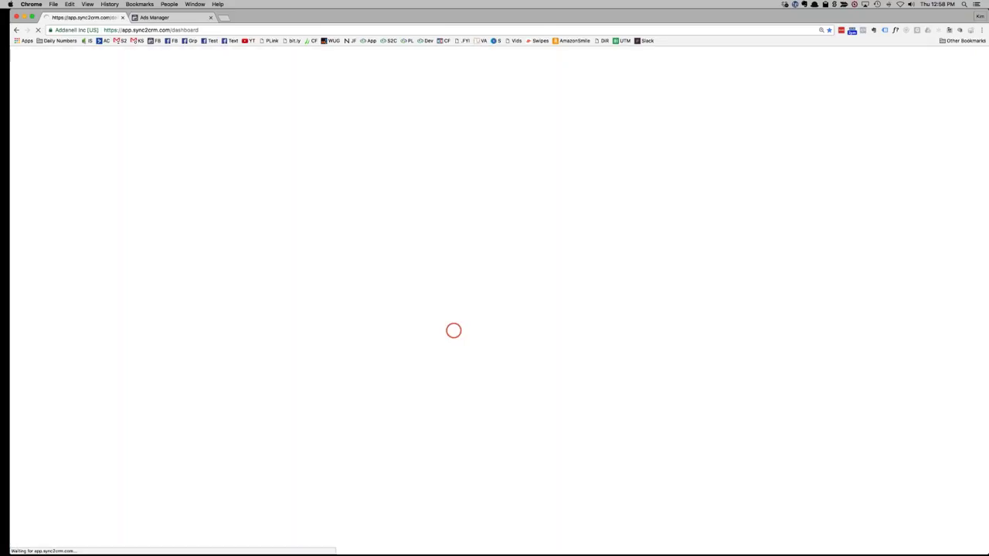
{"action": "left_click", "coordinate": [315, 13]}
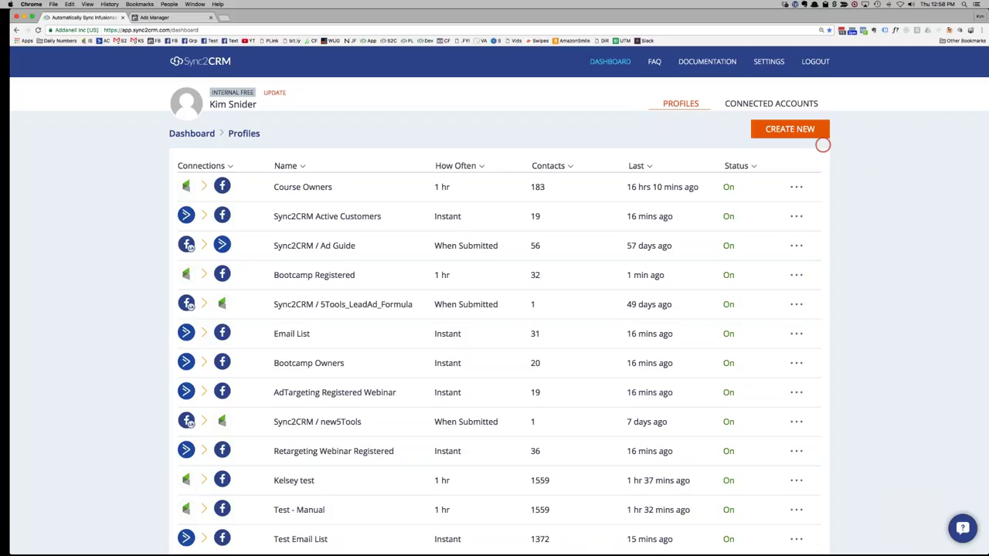
Start a new sync profile with Facebook Custom Audience as the ad platform
{"action": "left_click", "coordinate": [787, 129]}
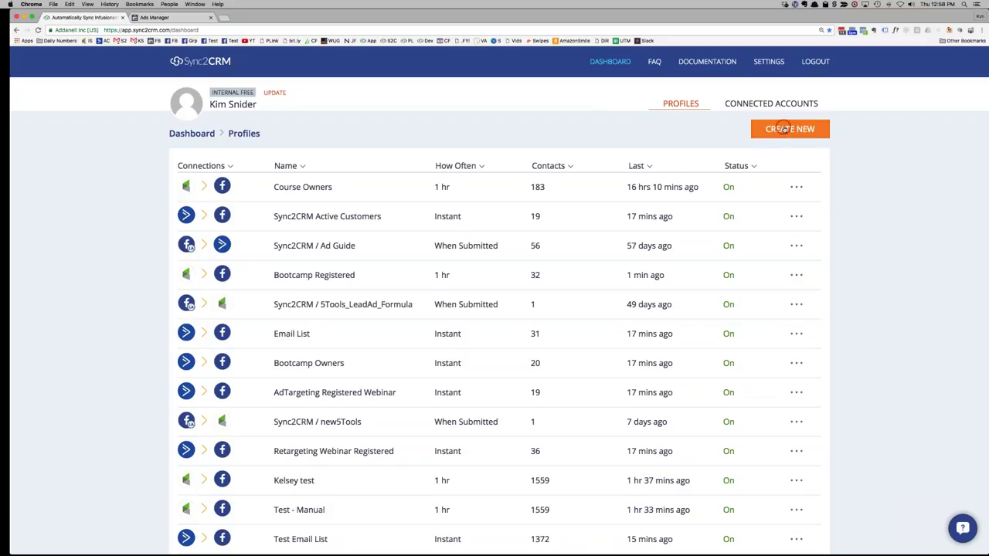
{"action": "left_click", "coordinate": [785, 129]}
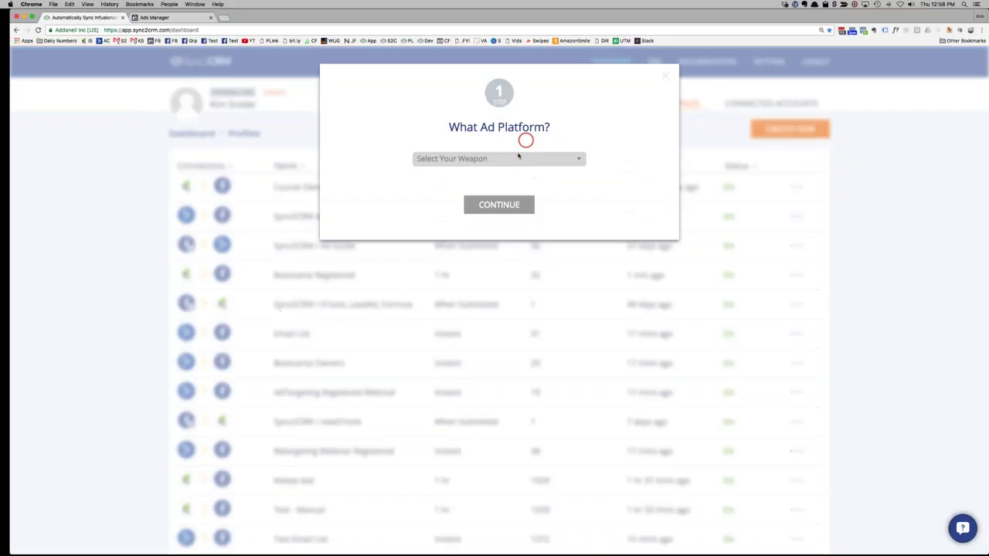
{"action": "left_click", "coordinate": [512, 158]}
{"action": "left_click", "coordinate": [466, 172]}
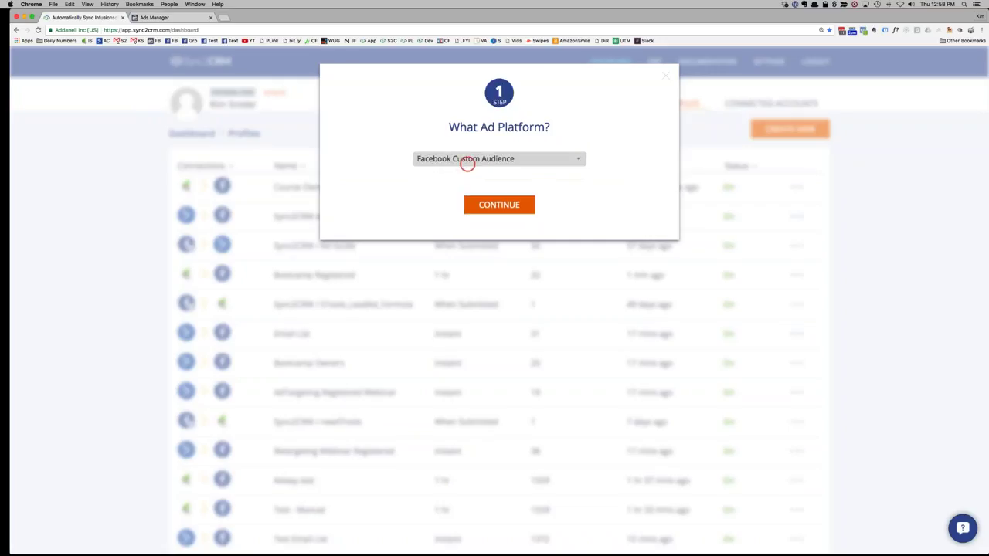
{"action": "left_click", "coordinate": [496, 204]}
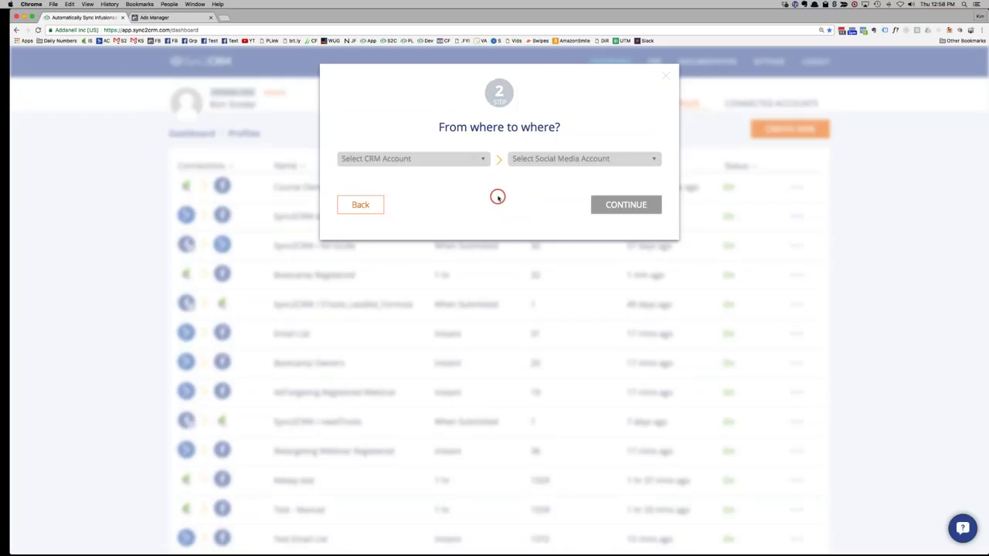
Set the profile to sync from the Infusionsoft account to the connected Facebook account, and continue to the naming stage
{"action": "left_click", "coordinate": [446, 160]}
{"action": "left_click", "coordinate": [400, 209]}
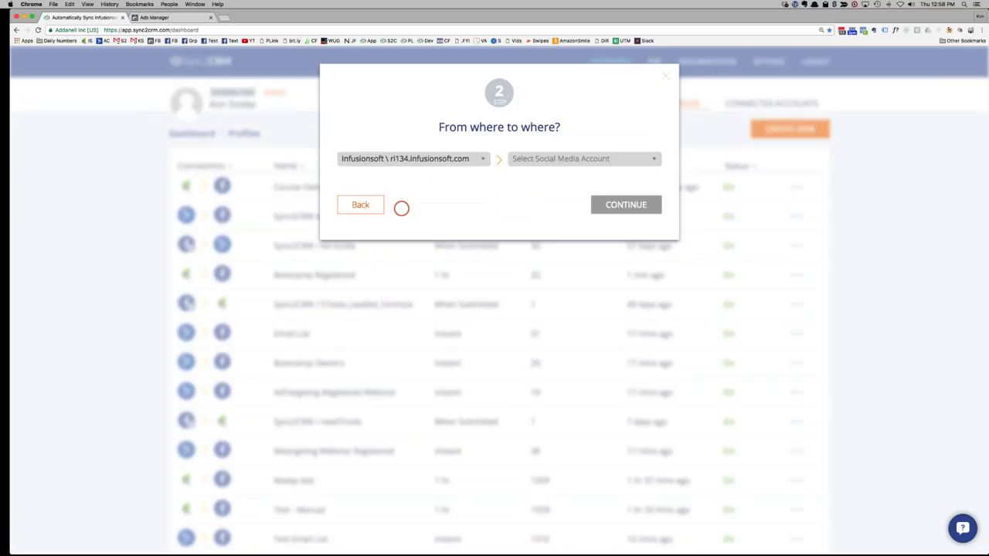
{"action": "left_click", "coordinate": [579, 159]}
{"action": "left_click", "coordinate": [555, 173]}
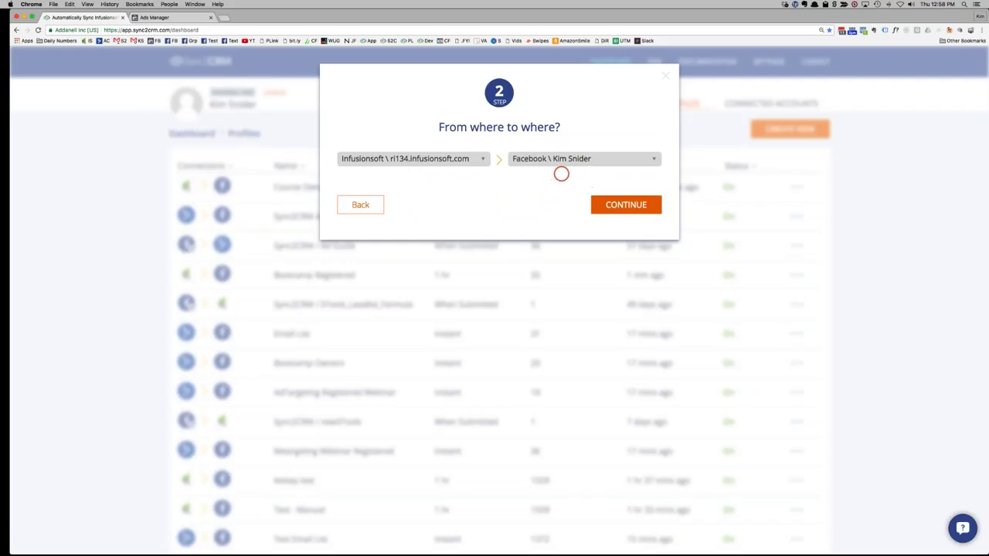
{"action": "left_click", "coordinate": [624, 202]}
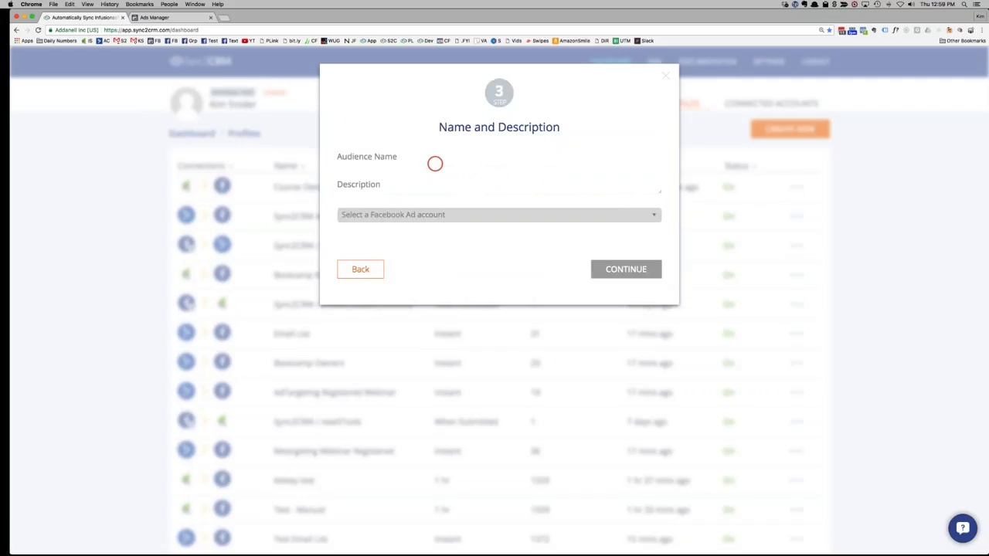
Name the audience "DEMO- All Contacts" with the description "defrvfr", assign the third listed Facebook ad account, and continue to the list selection
{"action": "left_click", "coordinate": [433, 156]}
{"action": "type", "text": "DEMO"}
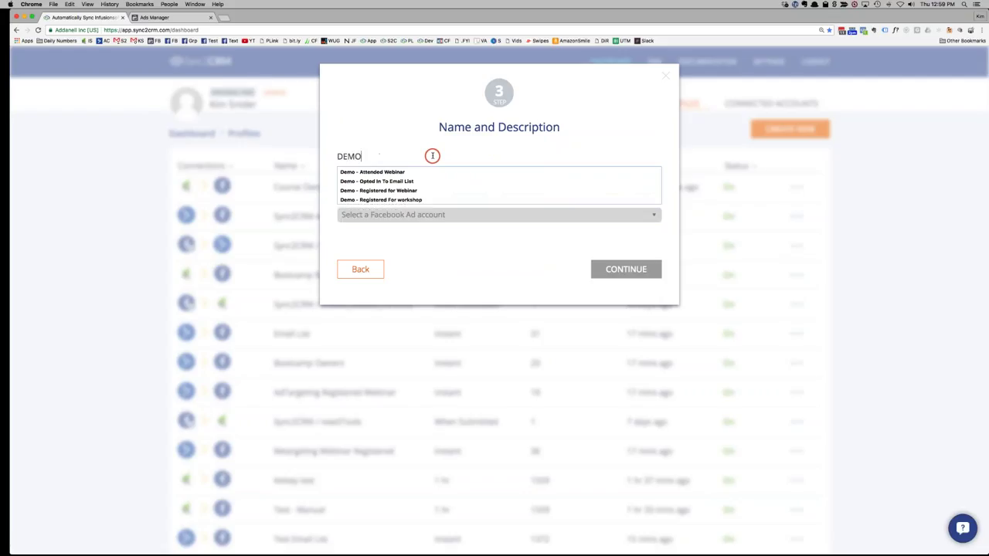
{"action": "type", "text": "- "}
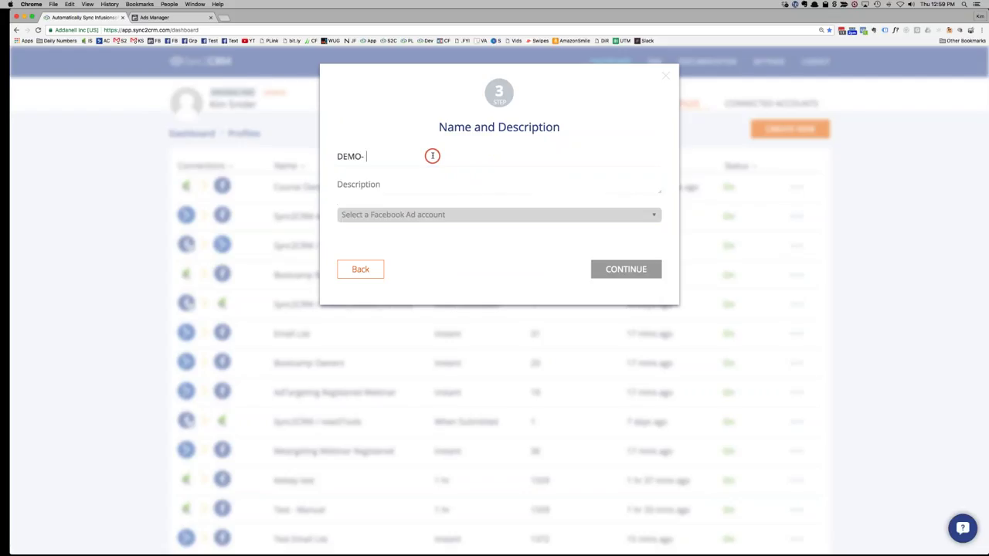
{"action": "type", "text": "All Contacts"}
{"action": "left_click", "coordinate": [398, 186]}
{"action": "type", "text": "defrvfr"}
{"action": "left_click", "coordinate": [553, 214]}
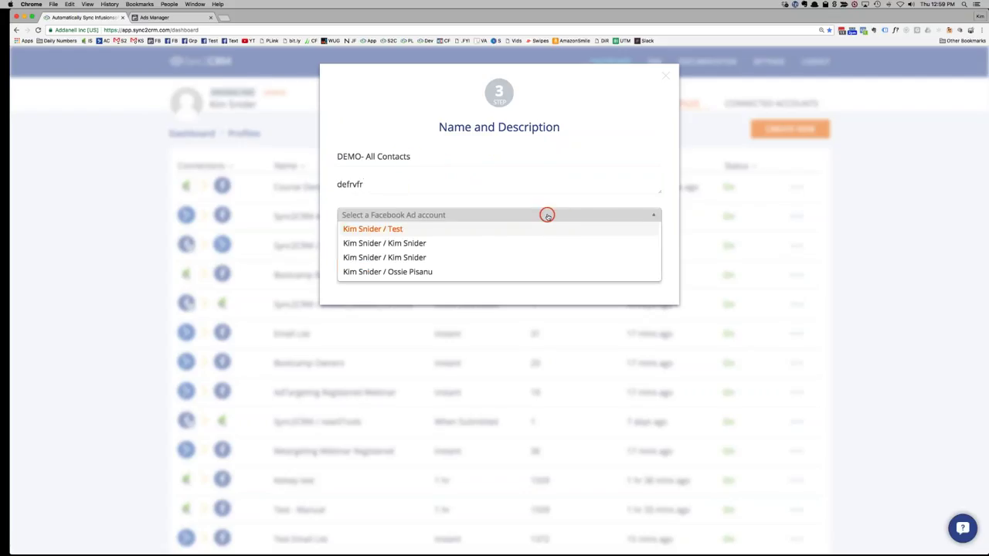
{"action": "left_click", "coordinate": [484, 257]}
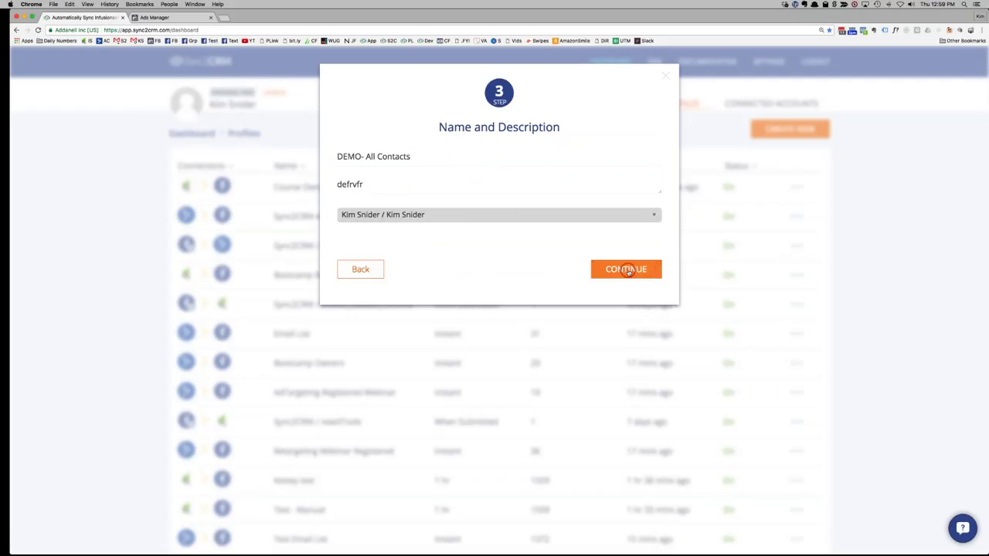
{"action": "left_click", "coordinate": [628, 270]}
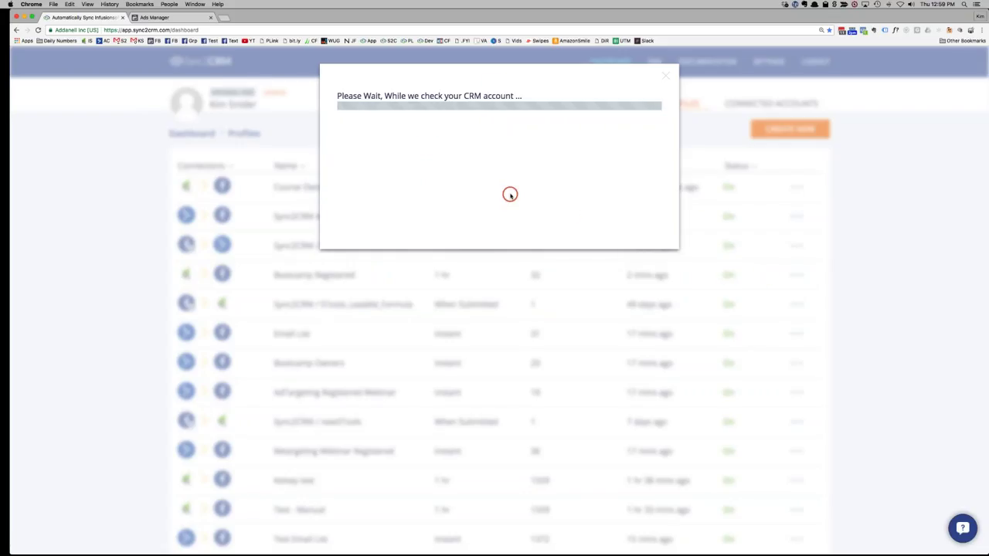
Choose All Contacts as the source list, set the sync interval to every hour, and create the profile
{"action": "left_click", "coordinate": [480, 160]}
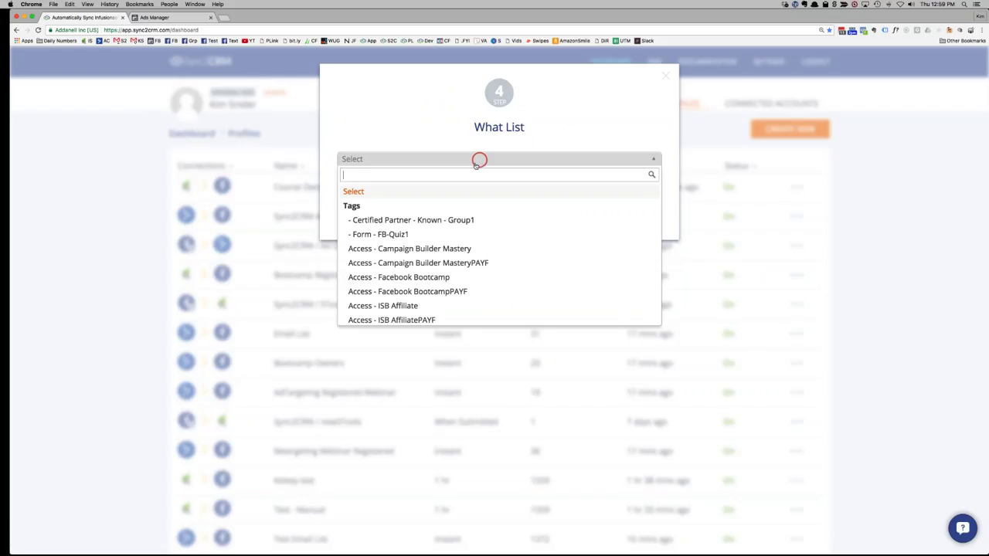
{"action": "scroll", "coordinate": [487, 235], "scroll_direction": "down", "scroll_amount": 15}
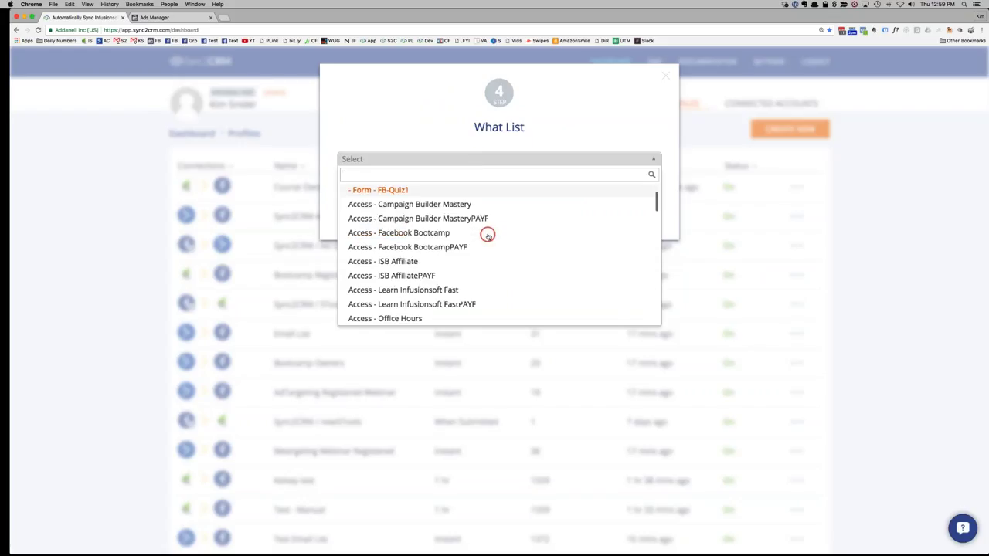
{"action": "left_click", "coordinate": [371, 316]}
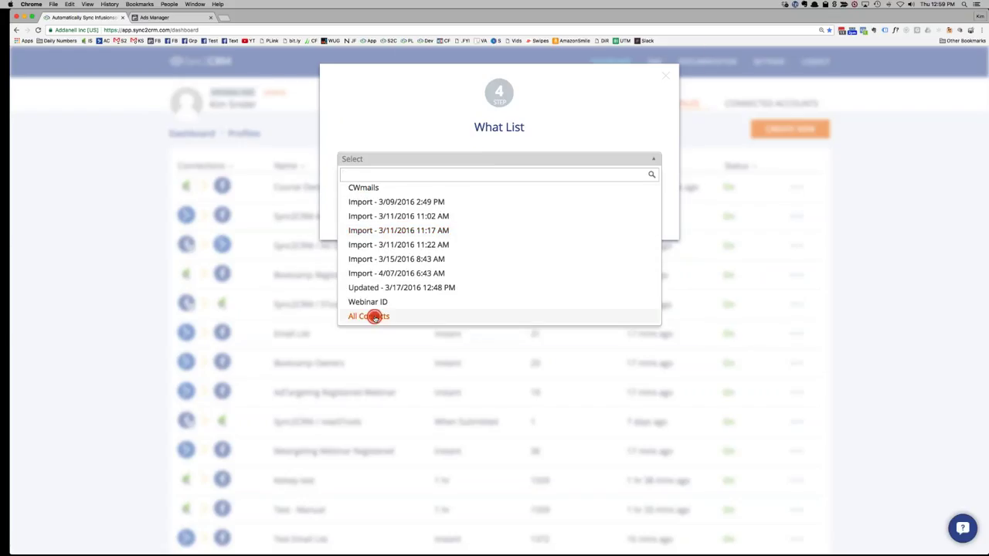
{"action": "left_click", "coordinate": [622, 205]}
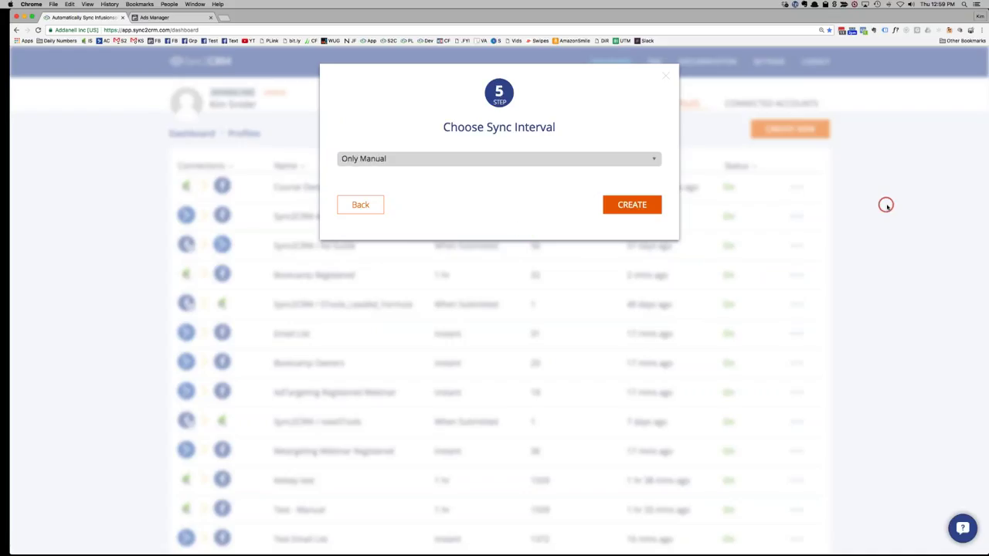
{"action": "left_click", "coordinate": [594, 159]}
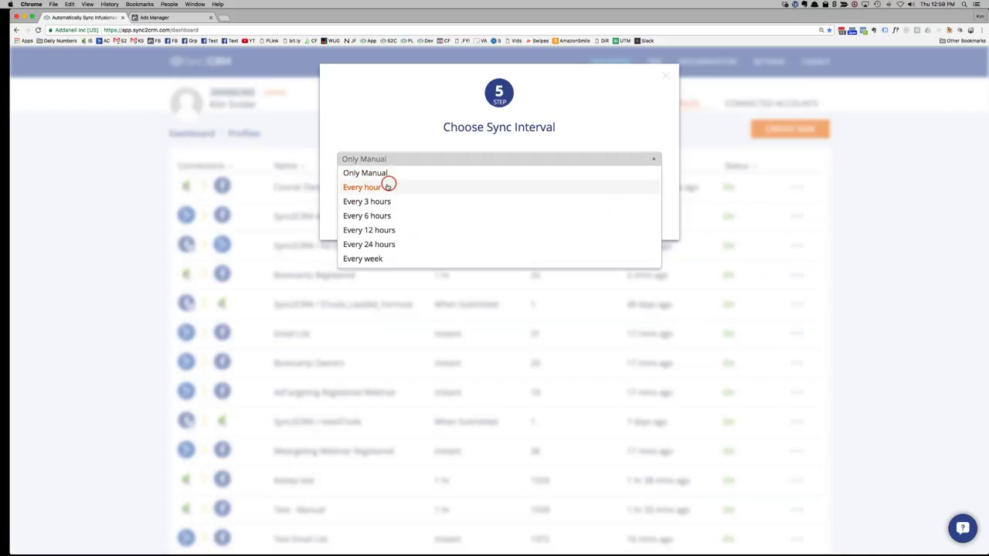
{"action": "left_click", "coordinate": [386, 186]}
{"action": "left_click", "coordinate": [641, 205]}
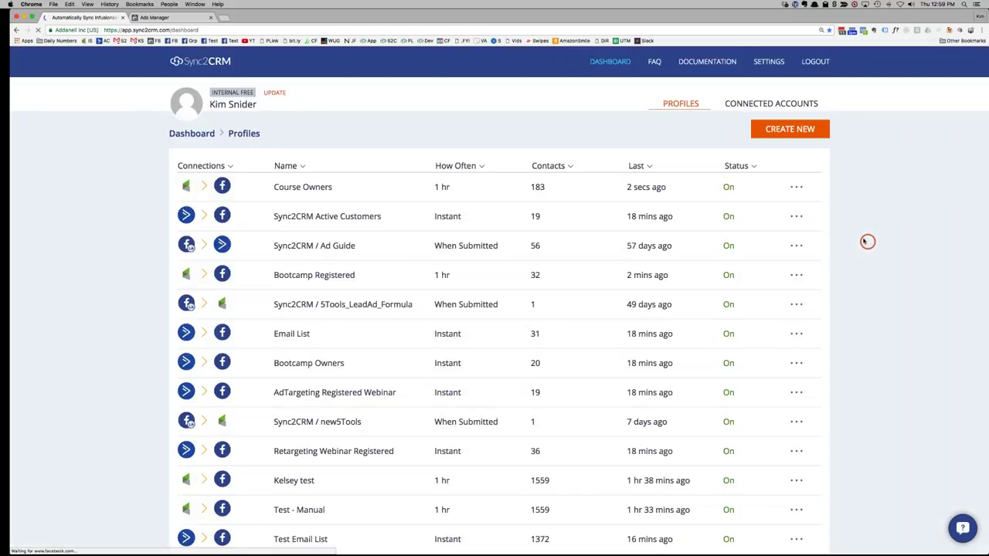
Start another sync profile with Facebook Custom Audience as the ad platform
{"action": "left_click", "coordinate": [787, 127]}
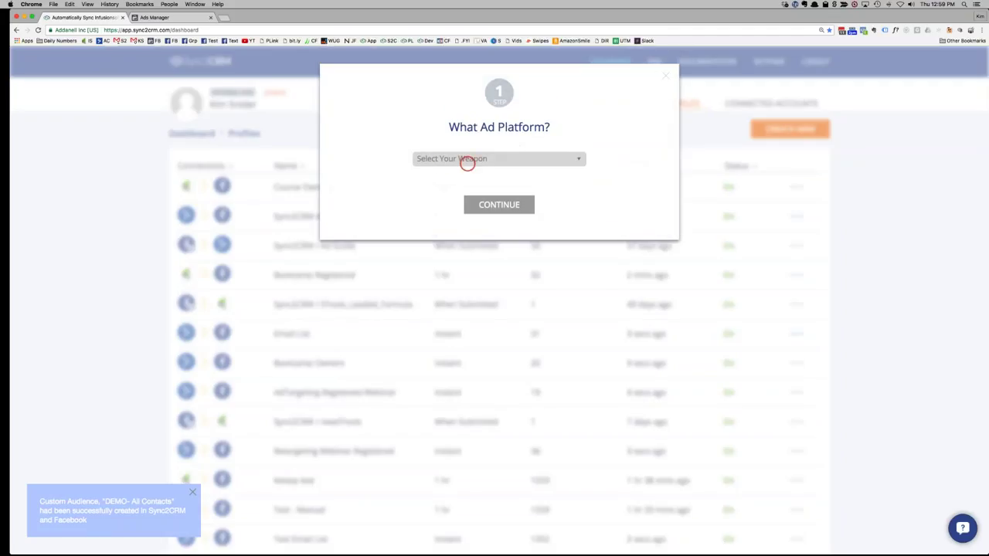
{"action": "left_click", "coordinate": [467, 160]}
{"action": "left_click", "coordinate": [468, 170]}
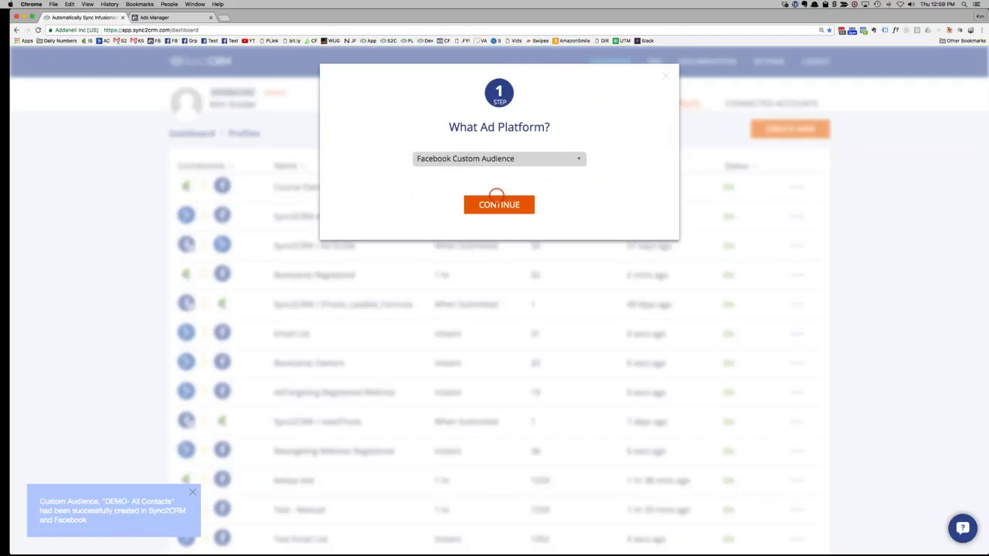
{"action": "left_click", "coordinate": [496, 202]}
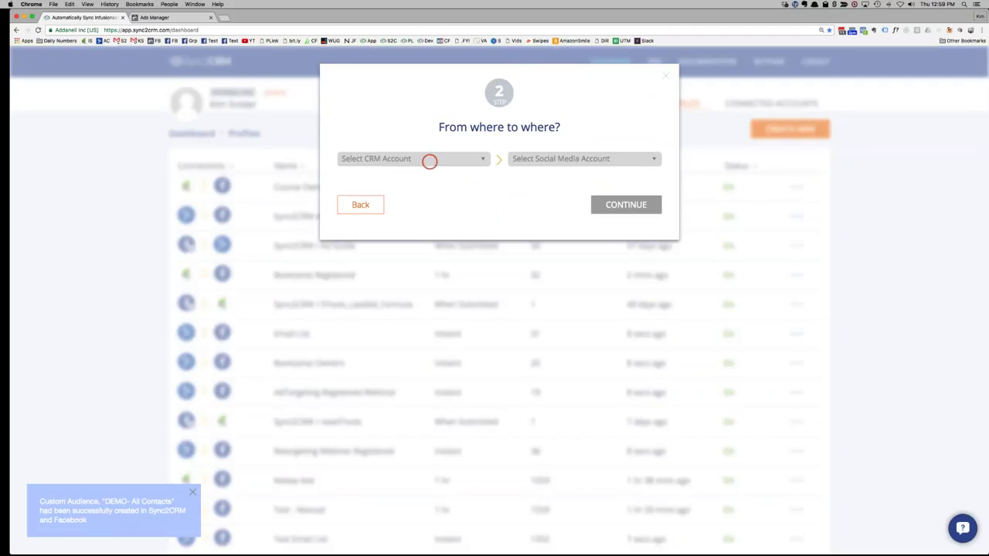
Set the second profile to sync from the Infusionsoft account to the connected Facebook account, and continue
{"action": "left_click", "coordinate": [430, 162]}
{"action": "left_click", "coordinate": [414, 209]}
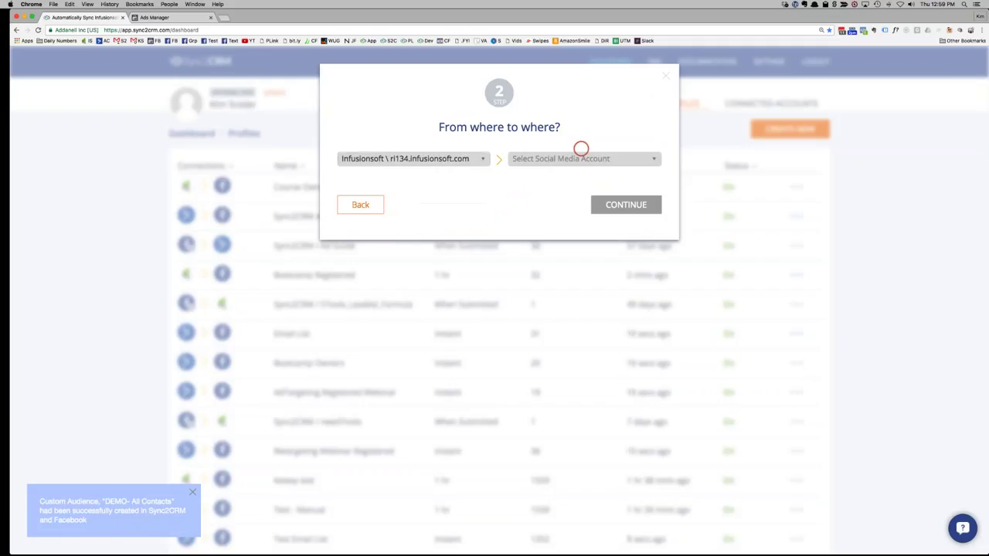
{"action": "left_click", "coordinate": [568, 159]}
{"action": "left_click", "coordinate": [559, 172]}
{"action": "left_click", "coordinate": [617, 204]}
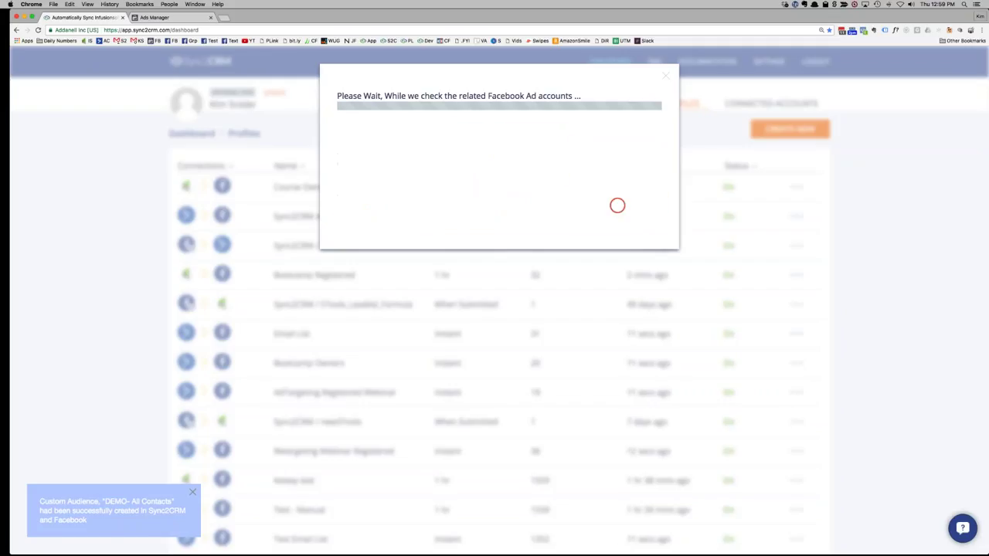
Name the audience "Demo - Webinar Attended" with the description "gfgbg", assign the same Facebook ad account as before, and continue
{"action": "left_click", "coordinate": [418, 159]}
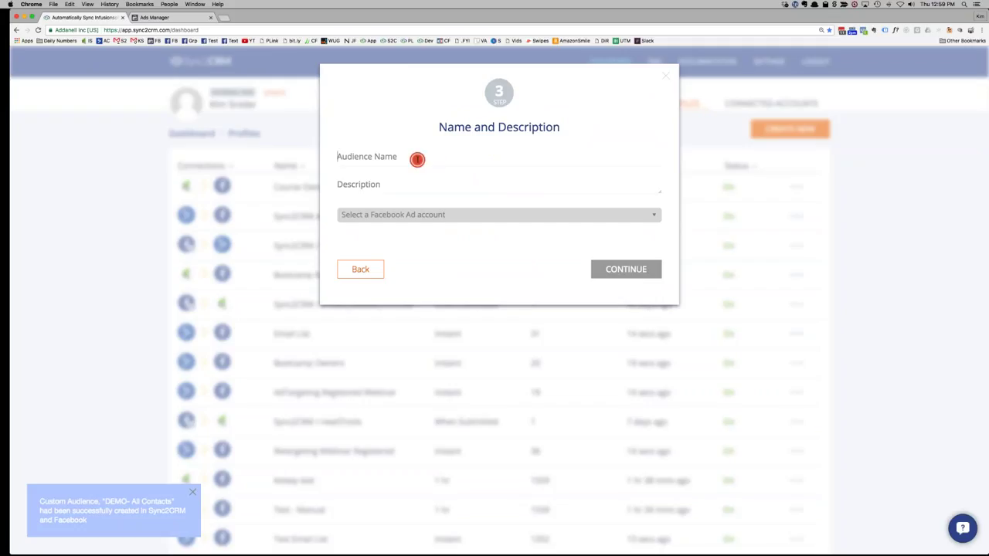
{"action": "type", "text": "Demo "}
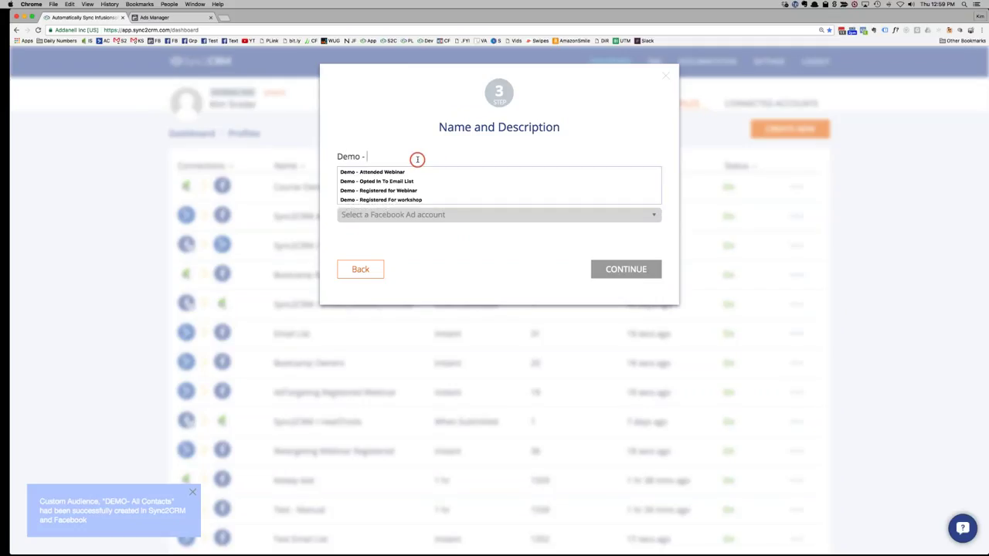
{"action": "type", "text": "- W"}
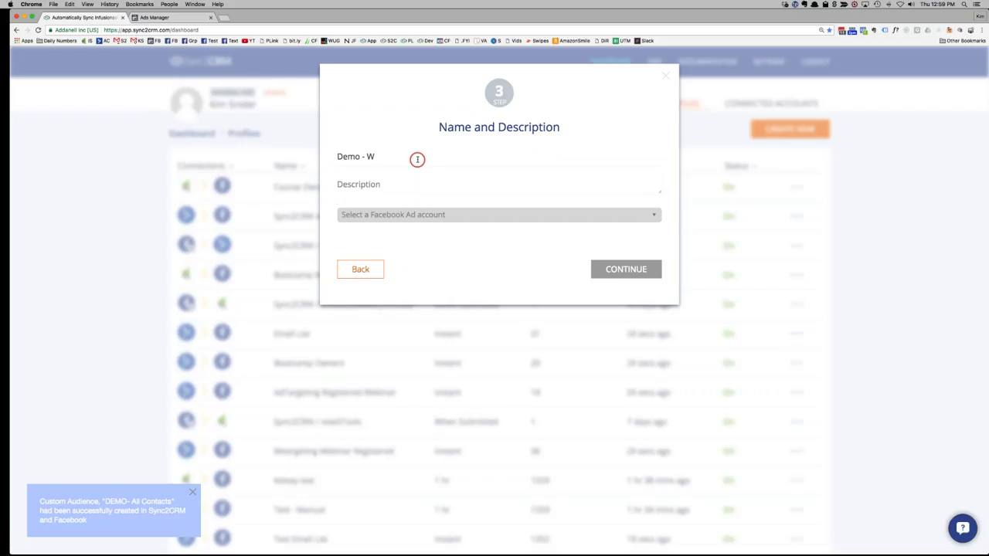
{"action": "type", "text": "ebinar Attended"}
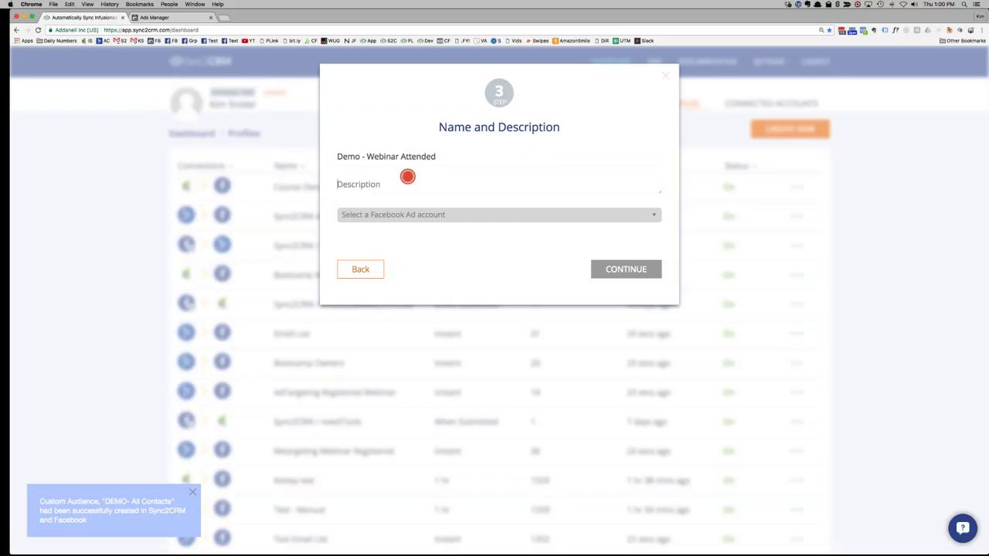
{"action": "left_click", "coordinate": [407, 179]}
{"action": "type", "text": "gfgbg"}
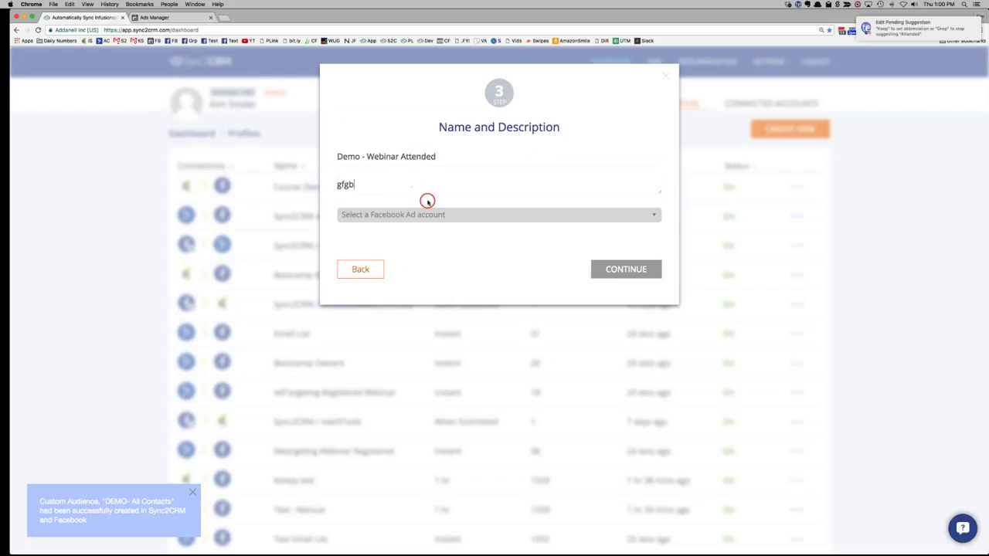
{"action": "left_click", "coordinate": [431, 216]}
{"action": "left_click", "coordinate": [424, 260]}
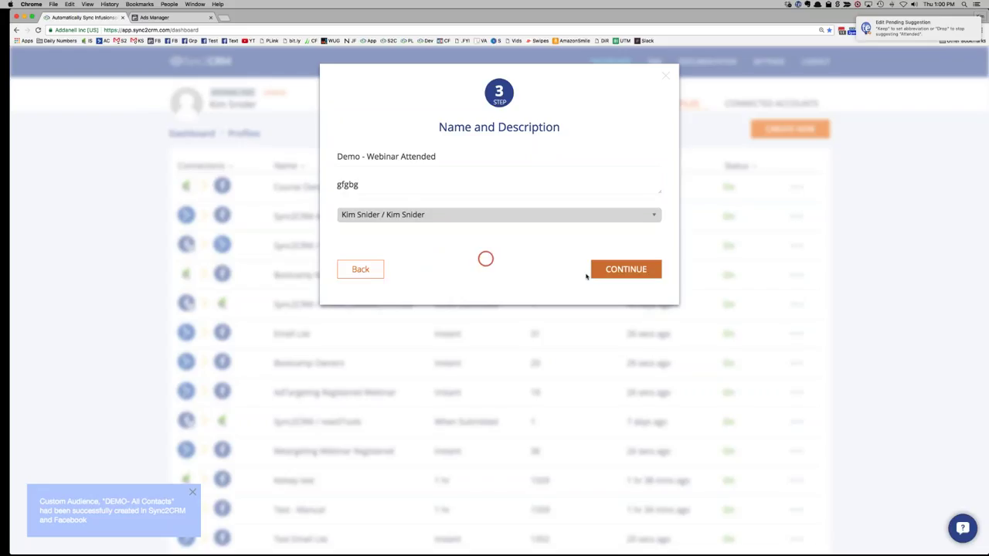
{"action": "left_click", "coordinate": [601, 275]}
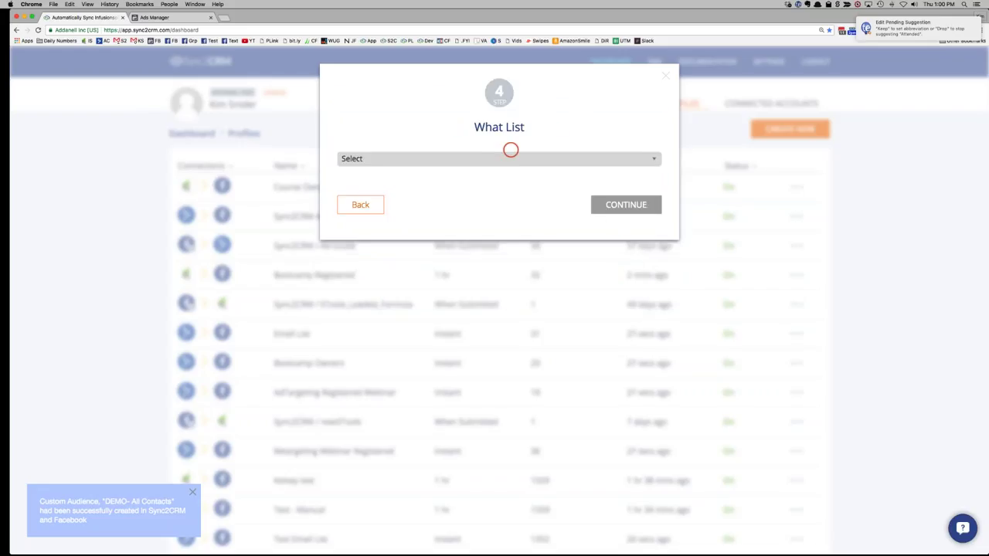
Select the tag "Class Examples - Attended Webinar" as the source list and continue to the sync interval
{"action": "left_click", "coordinate": [499, 158]}
{"action": "scroll", "coordinate": [441, 230], "scroll_direction": "down", "scroll_amount": 10}
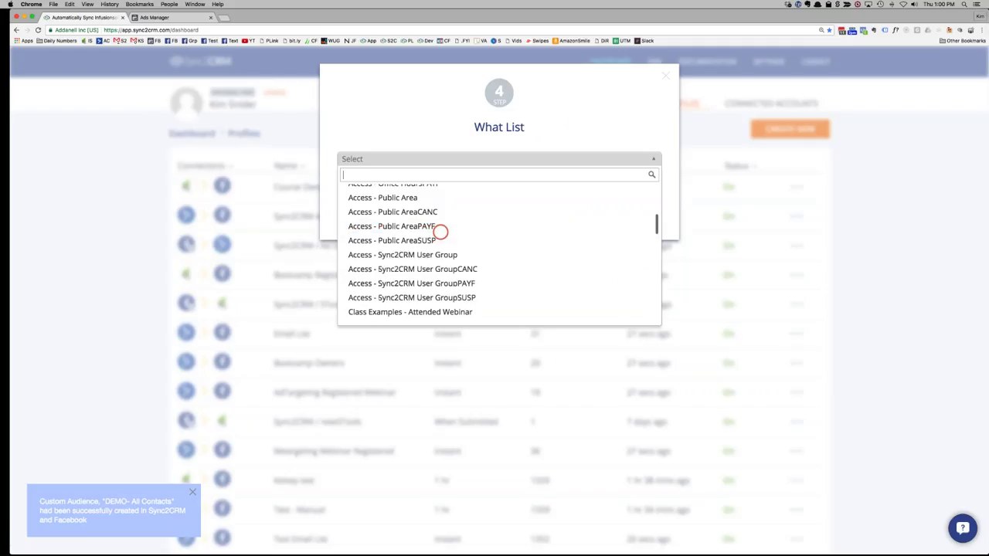
{"action": "scroll", "coordinate": [441, 231], "scroll_direction": "up", "scroll_amount": 4}
{"action": "scroll", "coordinate": [442, 231], "scroll_direction": "down", "scroll_amount": 4}
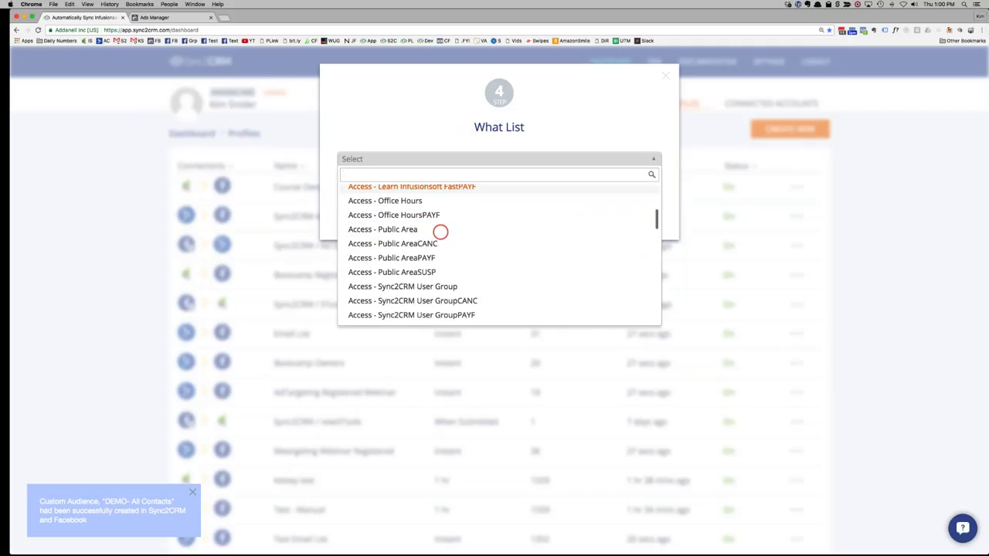
{"action": "scroll", "coordinate": [442, 232], "scroll_direction": "down", "scroll_amount": 2}
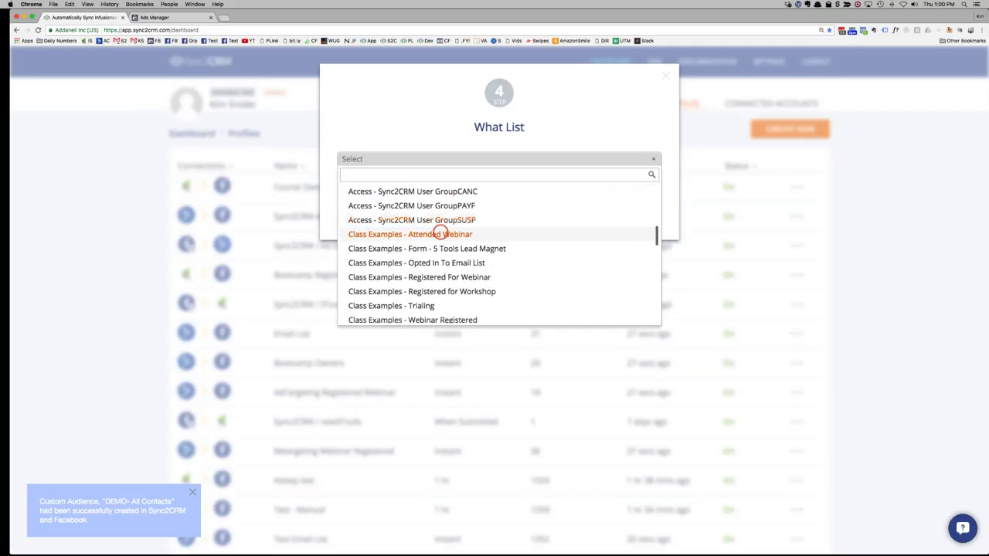
{"action": "scroll", "coordinate": [440, 232], "scroll_direction": "down", "scroll_amount": 4}
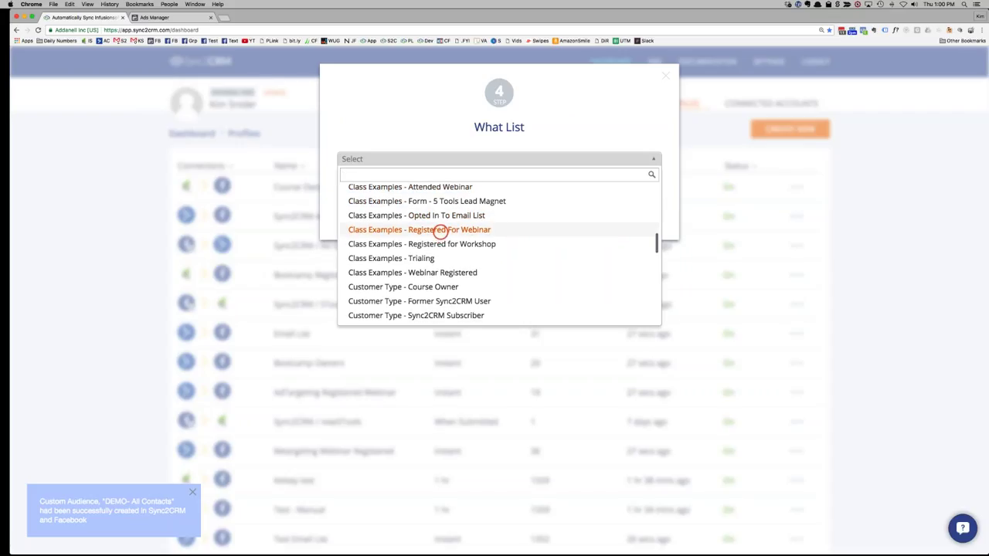
{"action": "scroll", "coordinate": [440, 232], "scroll_direction": "up", "scroll_amount": 3}
{"action": "left_click", "coordinate": [429, 212]}
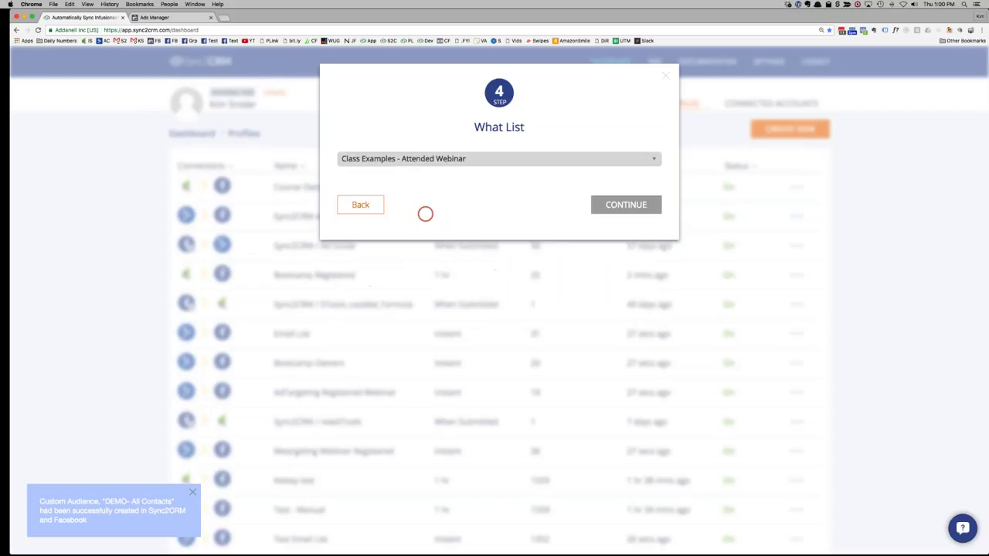
{"action": "left_click", "coordinate": [619, 205]}
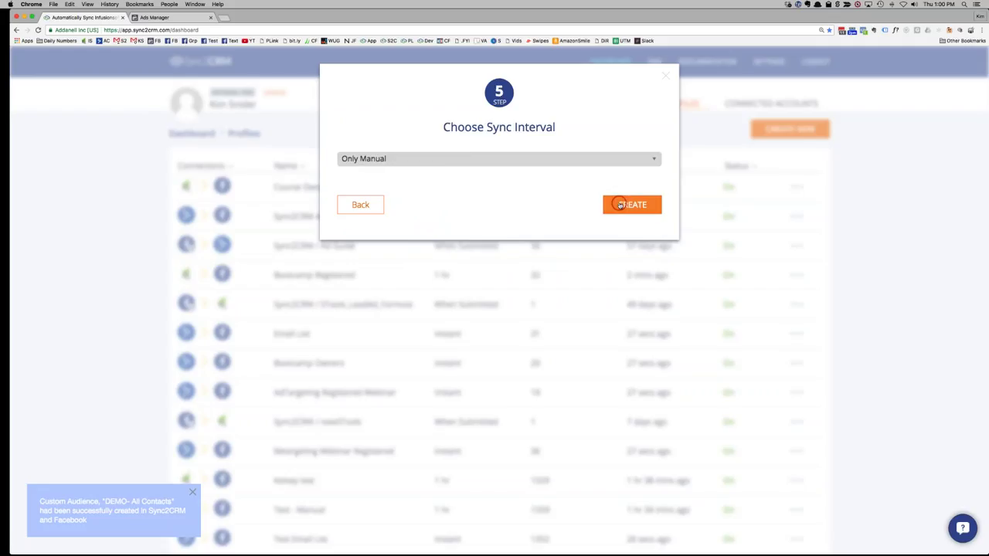
Set the sync interval to every hour and create the Demo - Webinar Attended profile
{"action": "left_click", "coordinate": [434, 160]}
{"action": "left_click", "coordinate": [452, 185]}
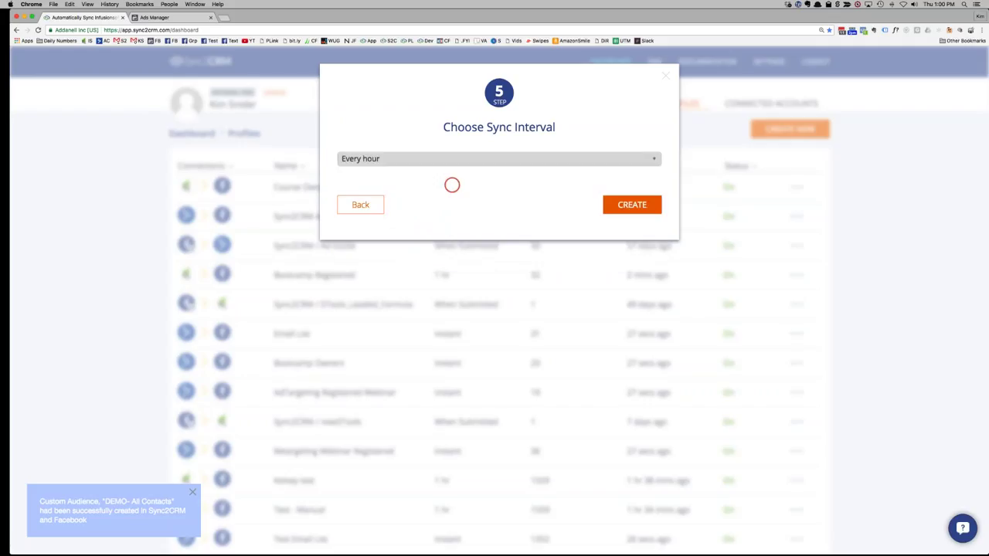
{"action": "left_click", "coordinate": [629, 204]}
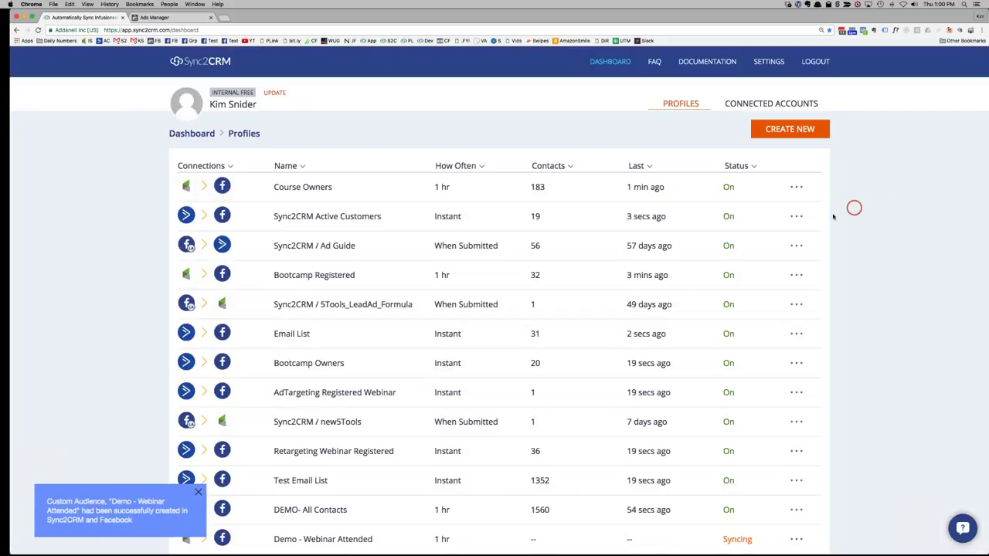
Review the contact count of the DEMO- All Contacts profile and dismiss the audience creation notification
{"action": "scroll", "coordinate": [772, 280], "scroll_direction": "down", "scroll_amount": 1}
{"action": "scroll", "coordinate": [673, 283], "scroll_direction": "up", "scroll_amount": 1}
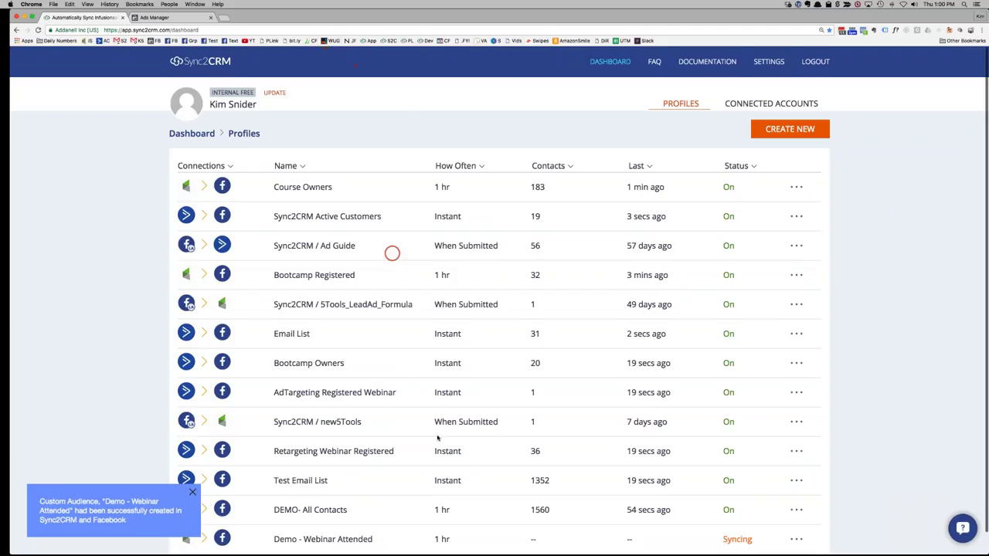
{"action": "scroll", "coordinate": [417, 348], "scroll_direction": "down", "scroll_amount": 1}
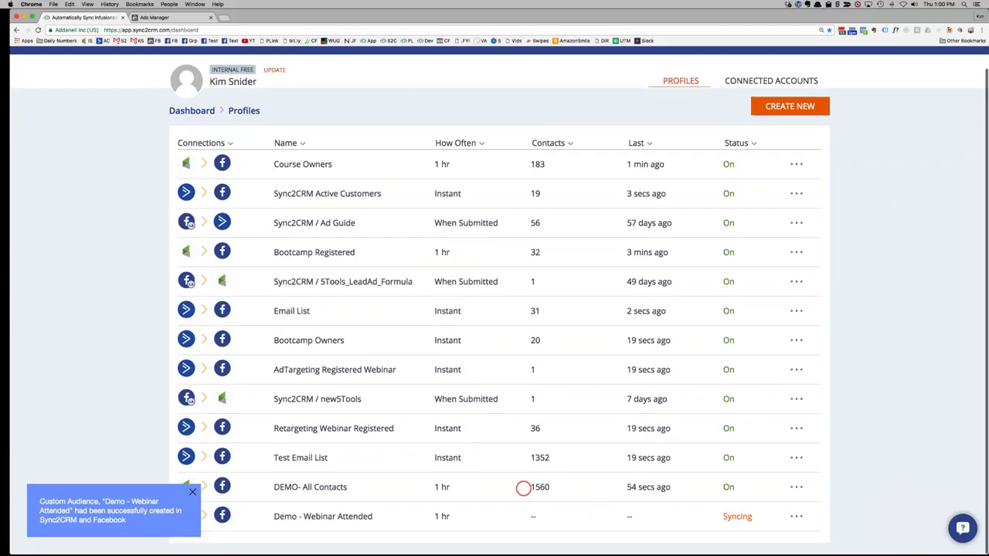
{"action": "double_click", "coordinate": [540, 487]}
{"action": "left_click", "coordinate": [193, 495]}
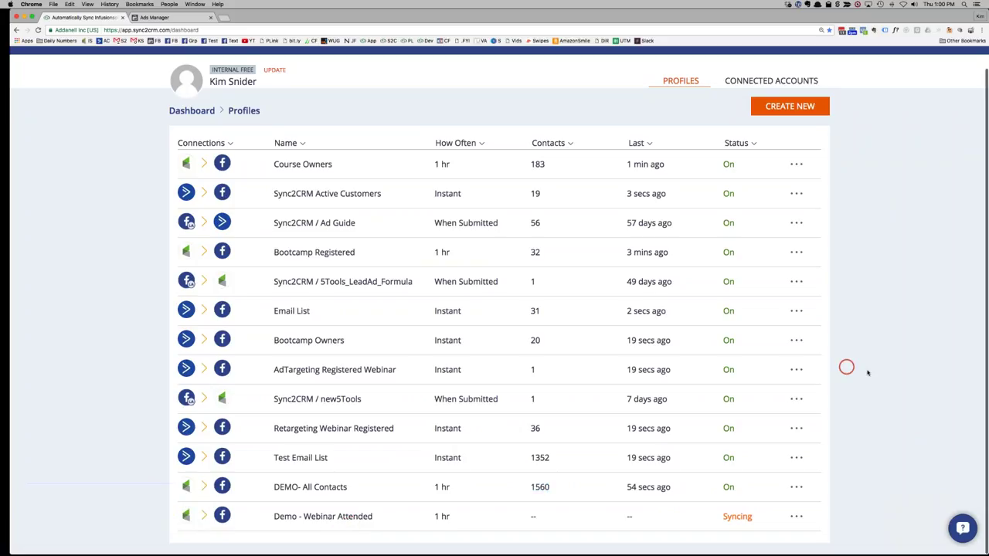
Switch to the Audiences page in Facebook Ads Manager
{"action": "left_click", "coordinate": [194, 16]}
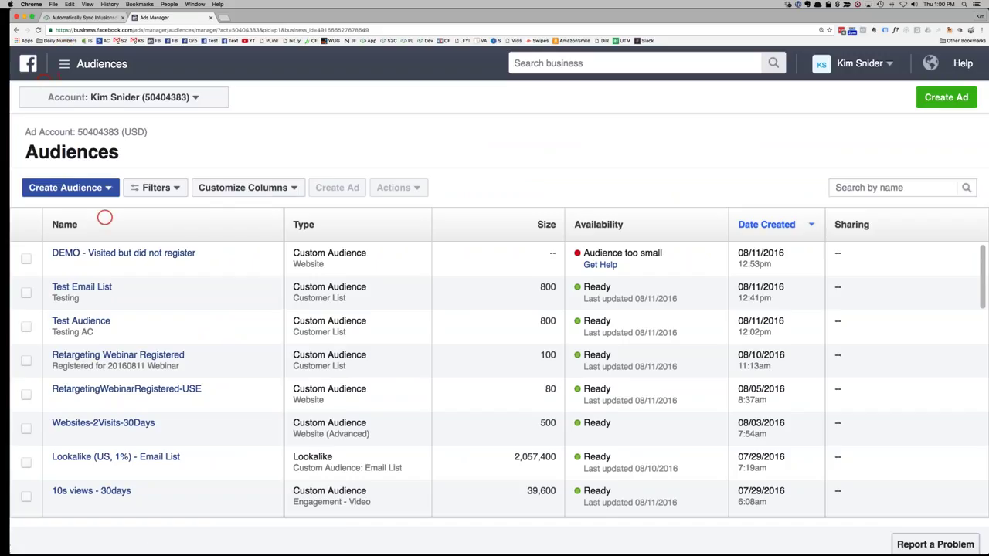
Refresh the audiences list and view the details of the Demo - Webinar Attended and DEMO- All Contacts audiences
{"action": "left_click", "coordinate": [38, 29]}
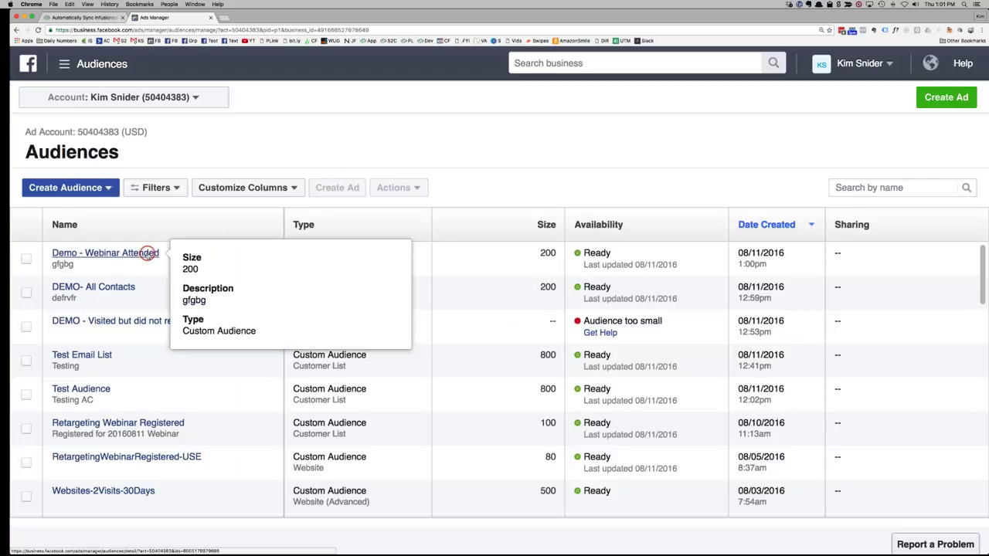
{"action": "mouse_move", "coordinate": [115, 290]}
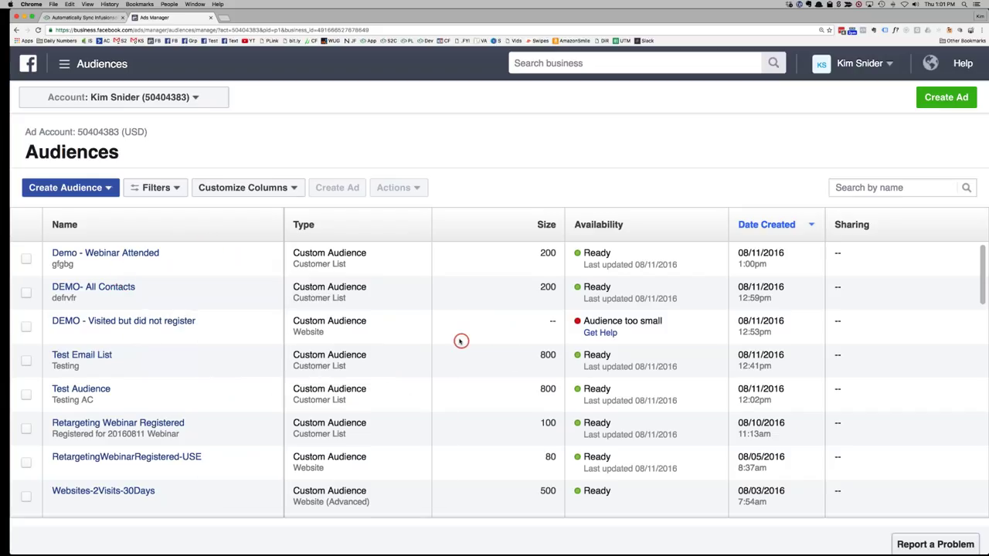
Open the DEMO - Visited but did not register audience for editing, review its URL rules and close it without updating
{"action": "mouse_move", "coordinate": [85, 323]}
{"action": "left_click", "coordinate": [26, 326]}
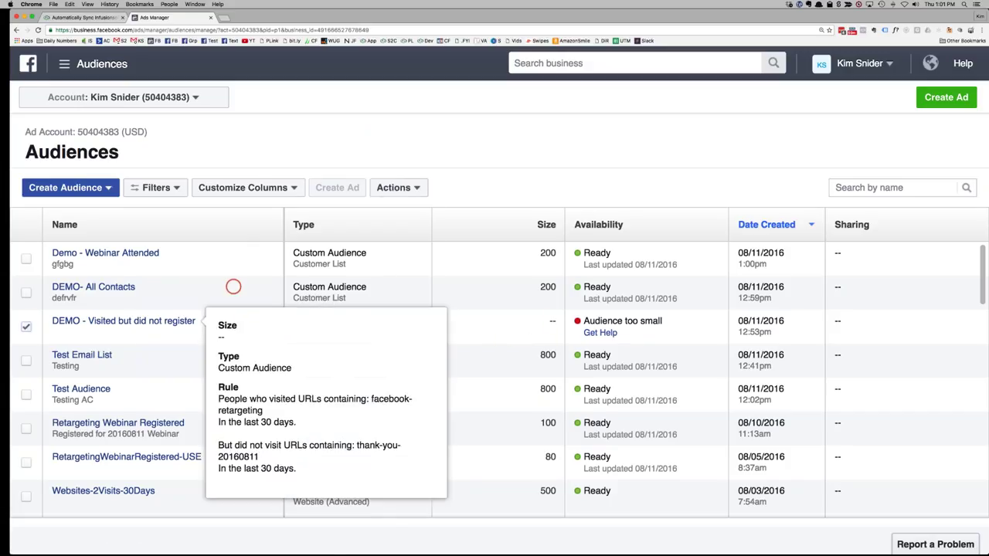
{"action": "left_click", "coordinate": [401, 188]}
{"action": "left_click", "coordinate": [394, 260]}
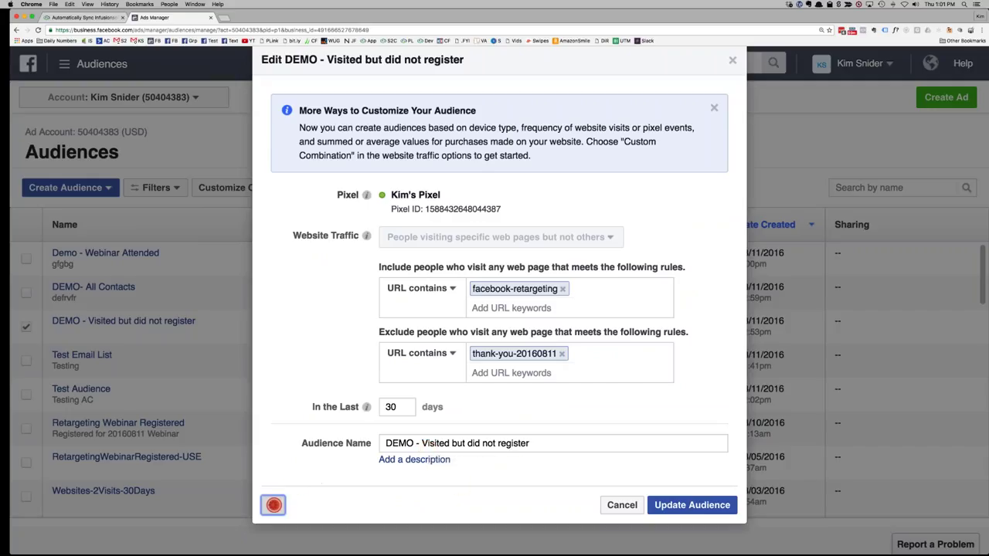
{"action": "left_click", "coordinate": [273, 505]}
{"action": "left_click", "coordinate": [385, 506]}
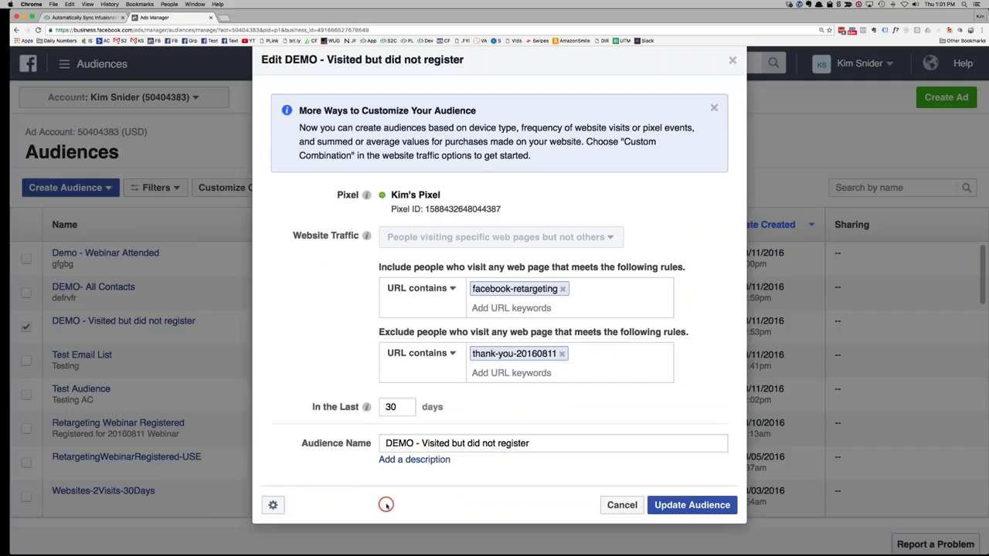
{"action": "left_click", "coordinate": [731, 60]}
{"action": "left_click", "coordinate": [547, 322]}
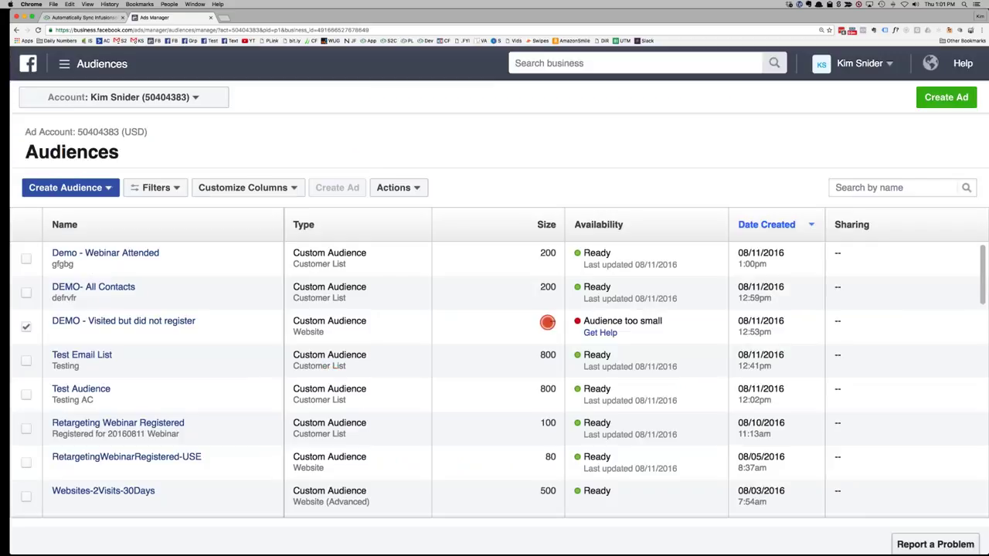
{"action": "double_click", "coordinate": [553, 321]}
{"action": "left_click", "coordinate": [549, 321]}
{"action": "scroll", "coordinate": [424, 376], "scroll_direction": "down", "scroll_amount": 10}
{"action": "scroll", "coordinate": [420, 402], "scroll_direction": "up", "scroll_amount": 10}
{"action": "mouse_move", "coordinate": [197, 326]}
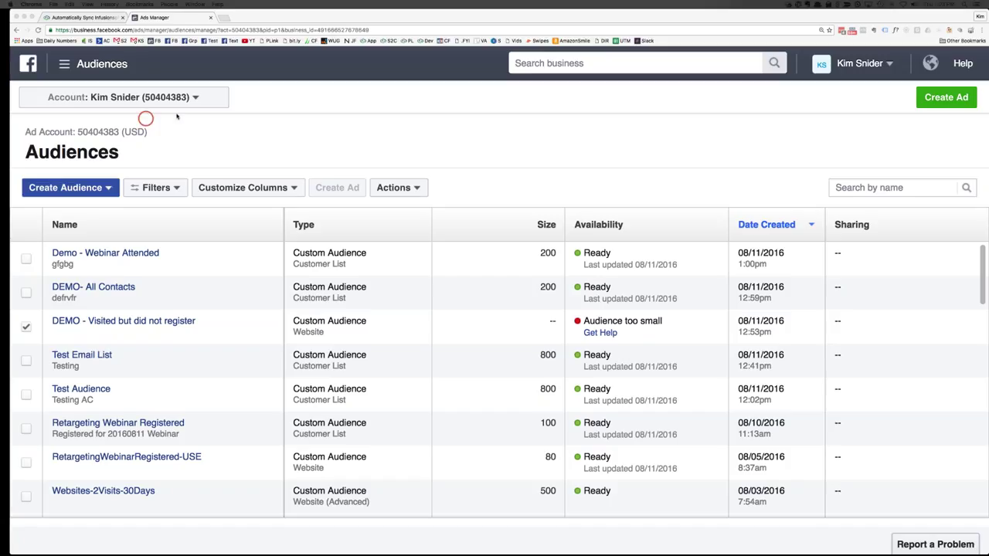
Go from Audiences to the Ads Manager campaign overview and start creating a new ad
{"action": "left_click", "coordinate": [307, 136]}
{"action": "left_click", "coordinate": [66, 65]}
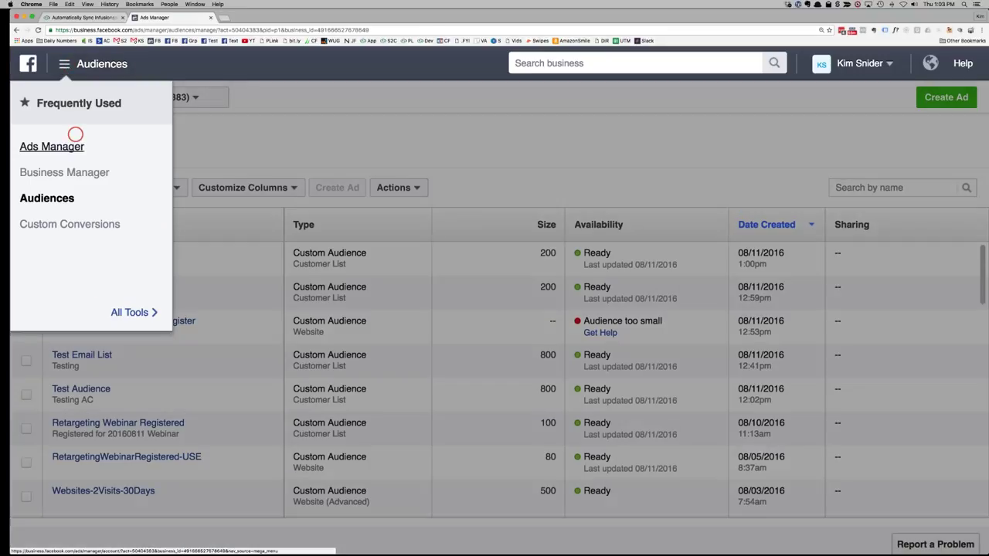
{"action": "left_click", "coordinate": [64, 146]}
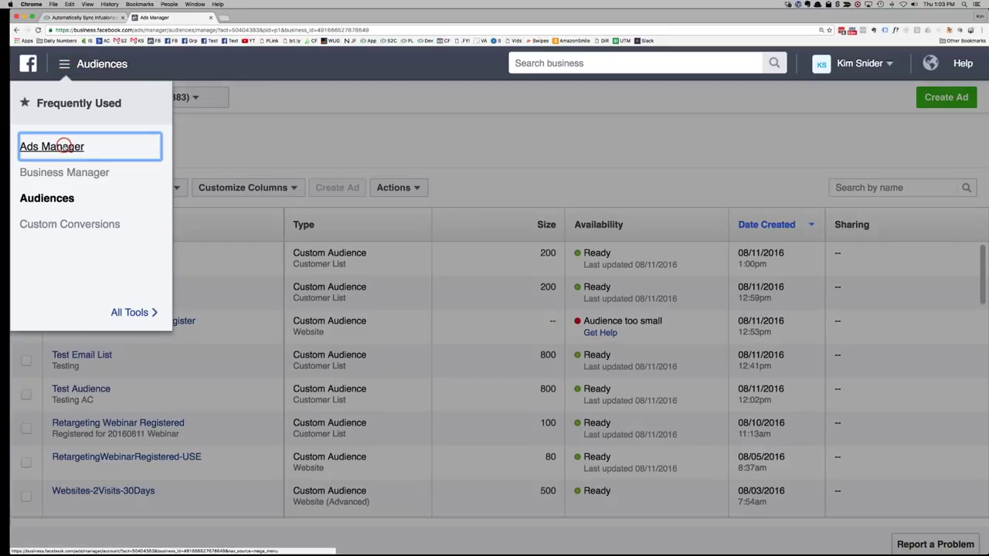
{"action": "left_click", "coordinate": [271, 145]}
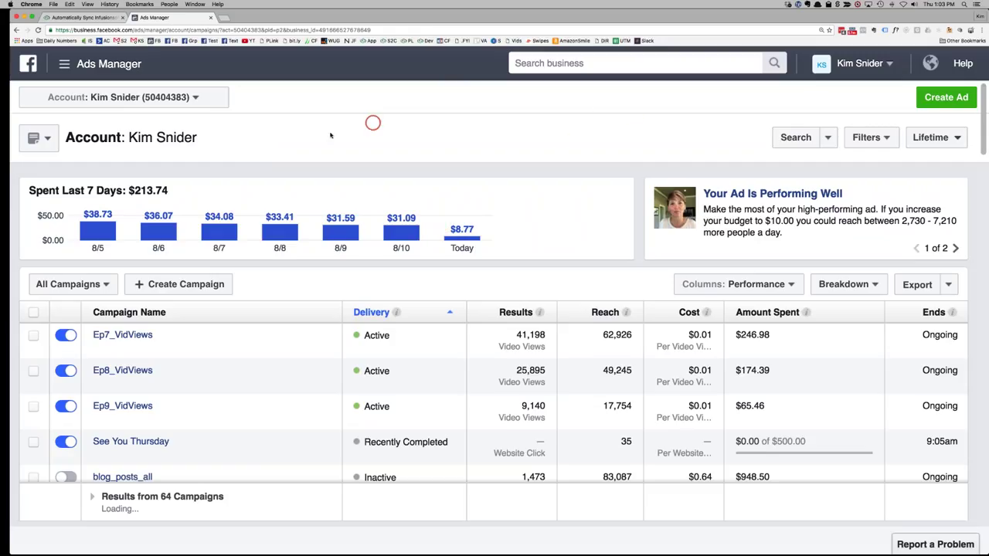
{"action": "left_click", "coordinate": [944, 97]}
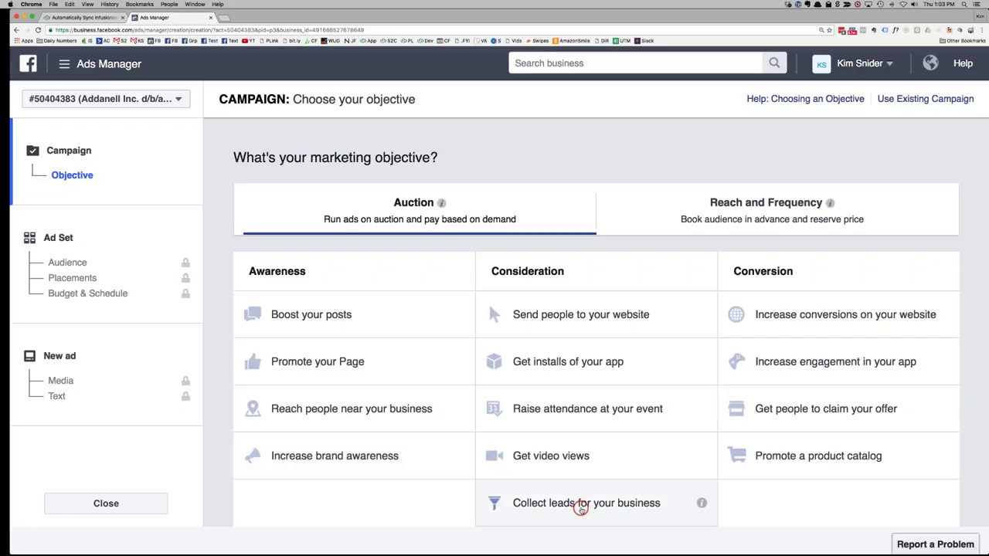
Choose the objective "Send people to your website", name the campaign "DEMO _ SendWarmToContent" and continue to the ad set
{"action": "left_click", "coordinate": [572, 301]}
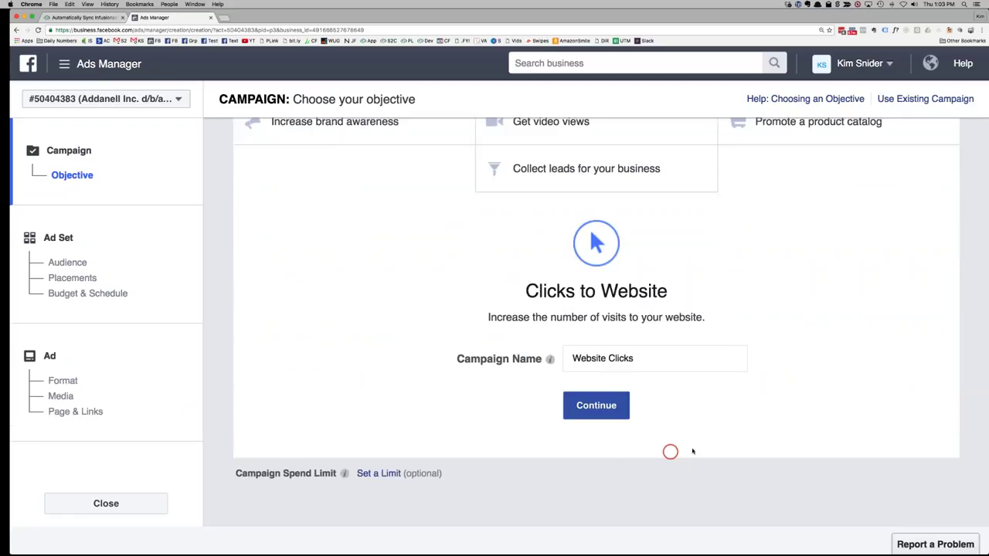
{"action": "scroll", "coordinate": [669, 450], "scroll_direction": "up", "scroll_amount": 2}
{"action": "left_click_drag", "start_coordinate": [660, 446], "coordinate": [516, 444]}
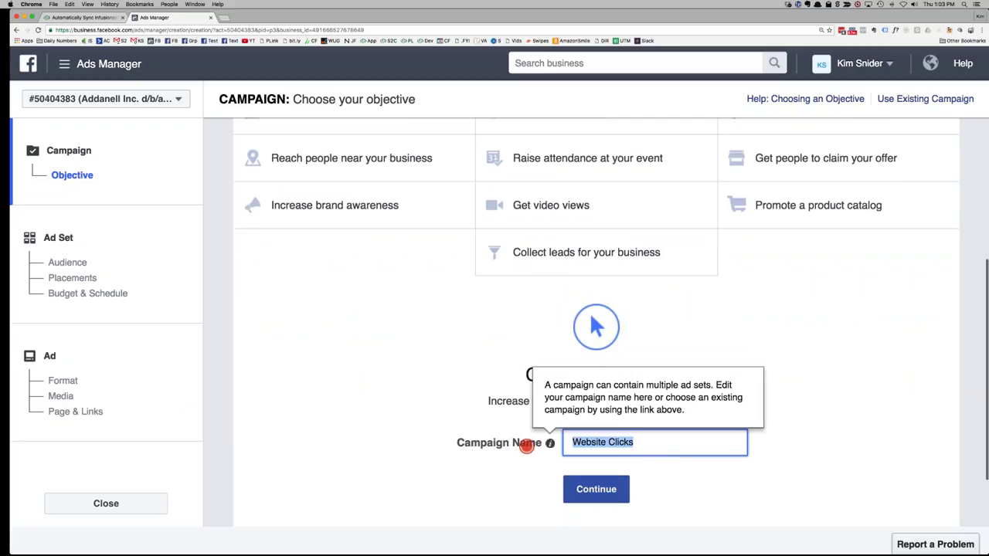
{"action": "type", "text": "DEMO _ Send to content5"}
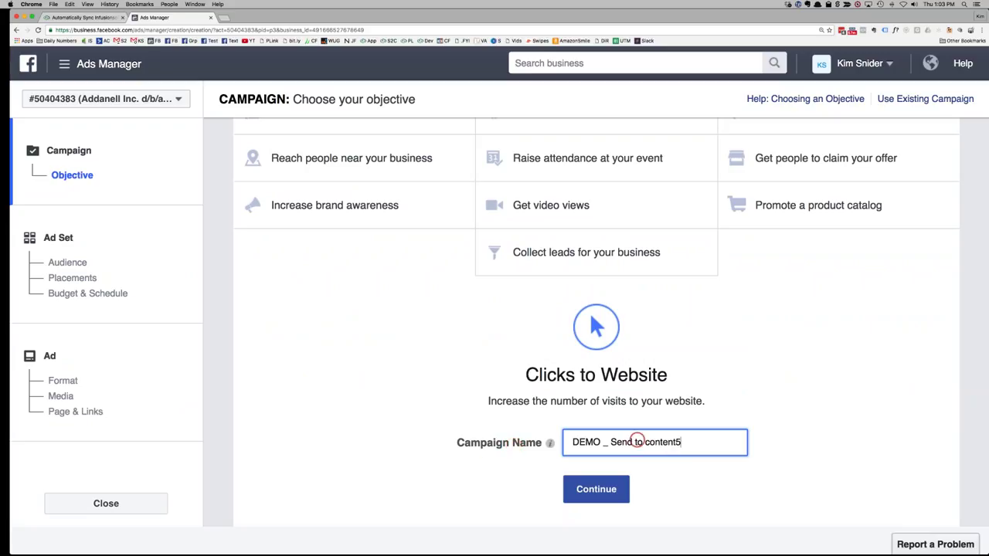
{"action": "left_click_drag", "start_coordinate": [685, 442], "coordinate": [634, 444]}
{"action": "type", "text": "WarmToC"}
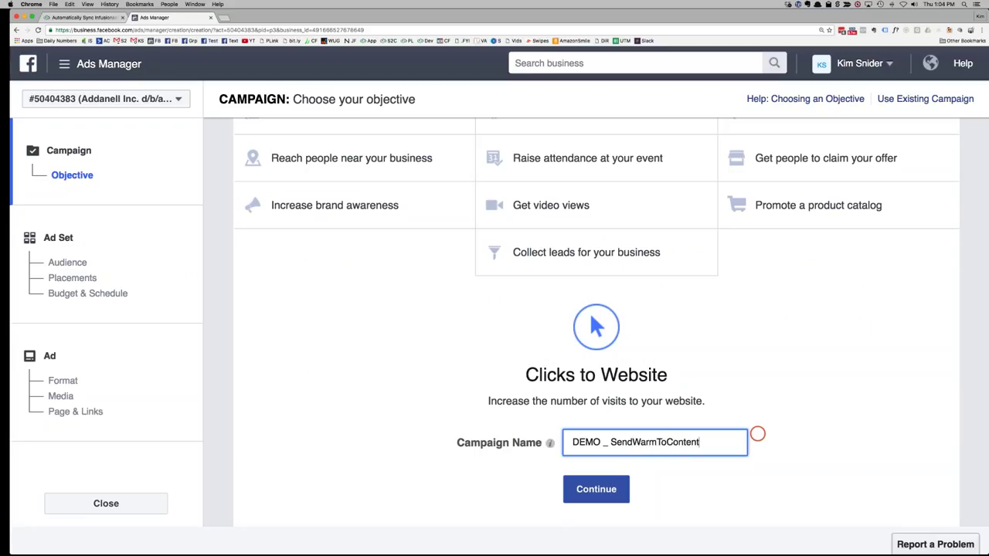
{"action": "left_click", "coordinate": [595, 490]}
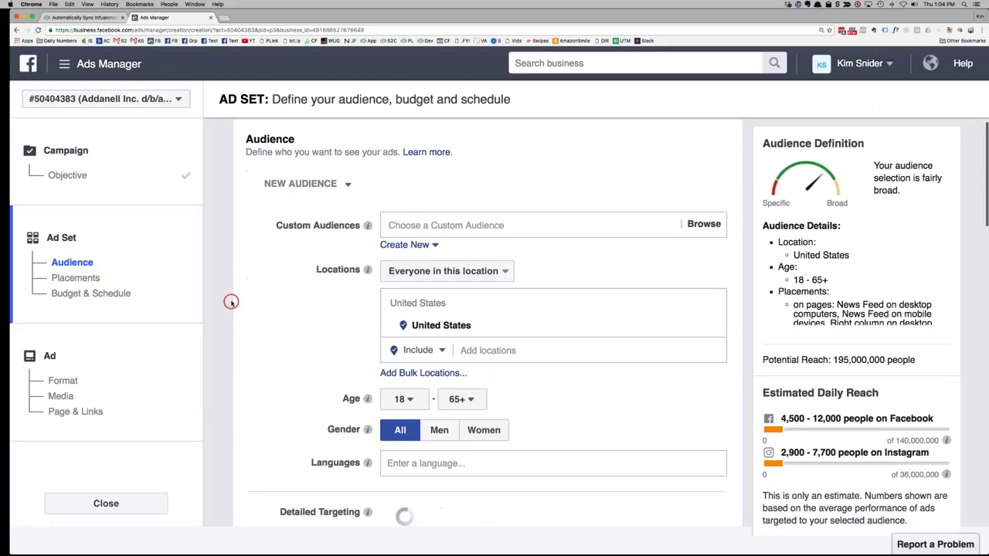
Look over the ad set's audience options and consult the "Simple Launch Using Webinar As Conversion Event" slide in Keynote
{"action": "scroll", "coordinate": [231, 302], "scroll_direction": "down", "scroll_amount": 1}
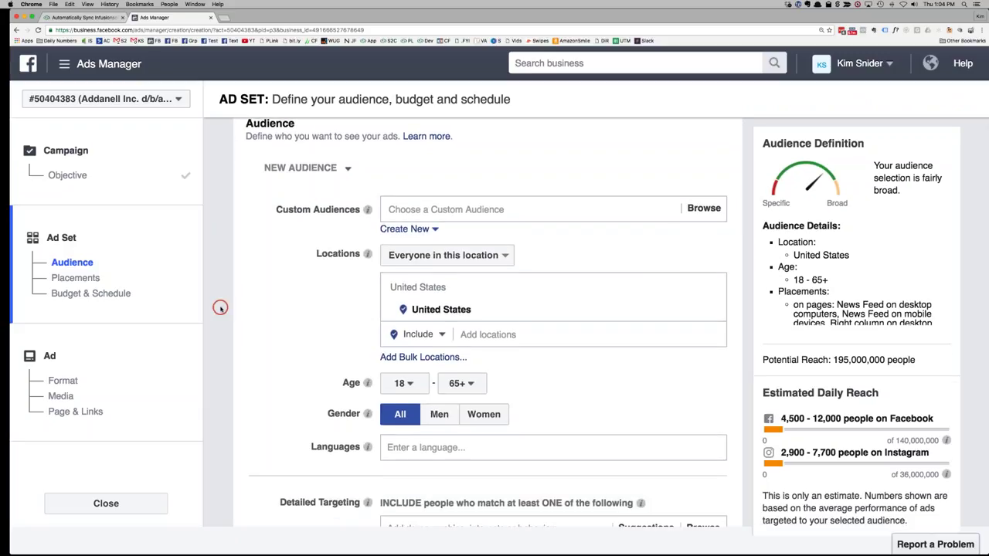
{"action": "scroll", "coordinate": [220, 308], "scroll_direction": "down", "scroll_amount": 1}
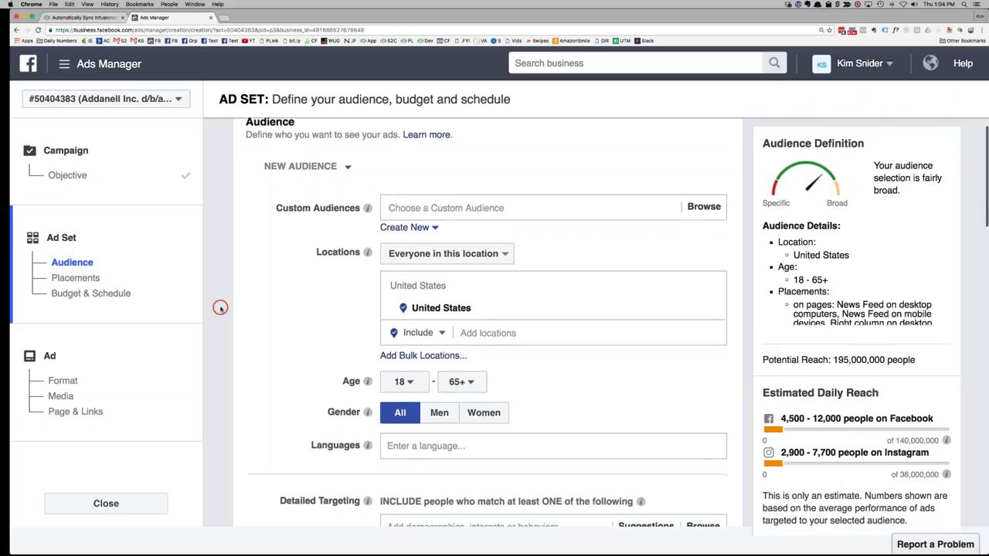
{"action": "scroll", "coordinate": [220, 307], "scroll_direction": "down", "scroll_amount": 1}
{"action": "scroll", "coordinate": [220, 308], "scroll_direction": "up", "scroll_amount": 1}
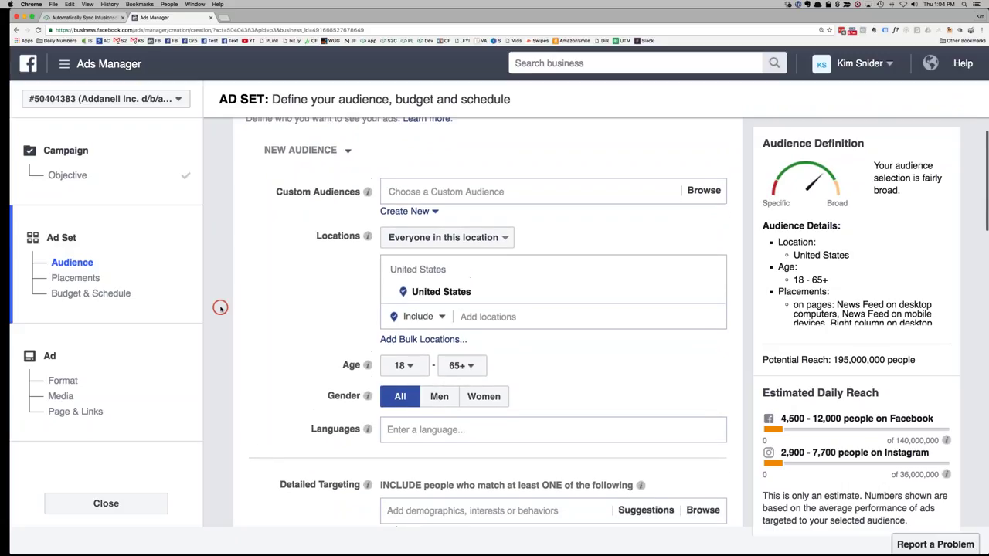
{"action": "left_click", "coordinate": [449, 204]}
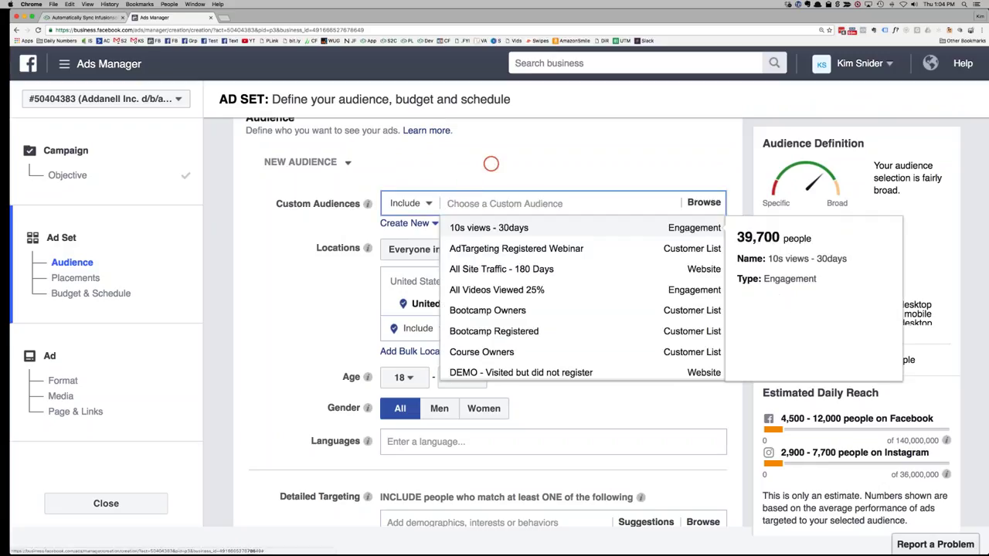
{"action": "left_click", "coordinate": [490, 162]}
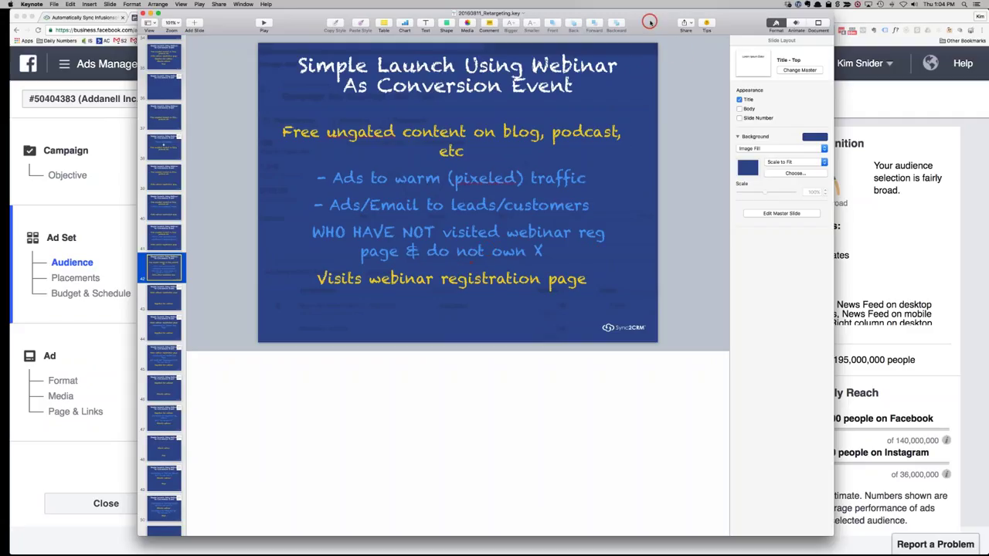
{"action": "key", "text": "super+m"}
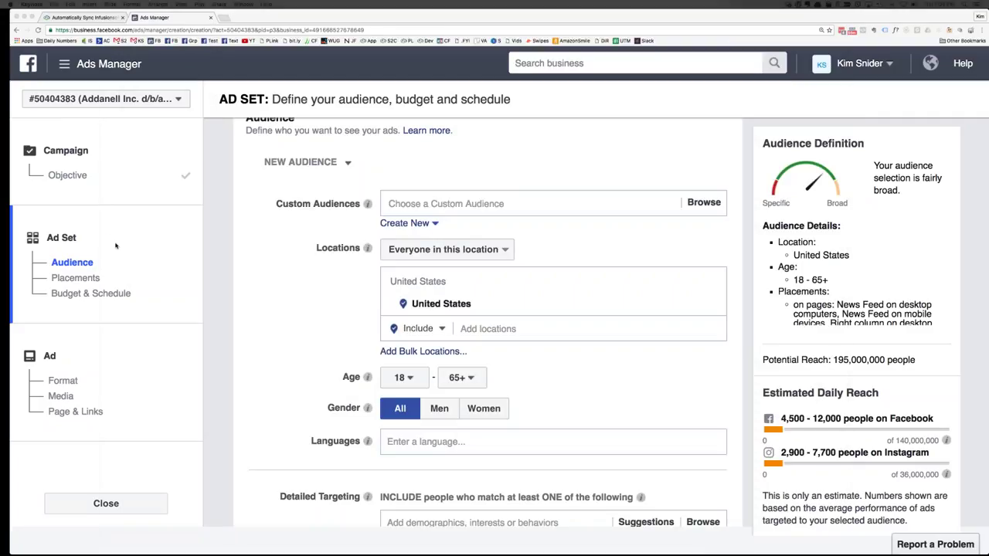
Include the engagement audience "10s views - 30days" in the ad set's custom audiences
{"action": "left_click", "coordinate": [329, 322]}
{"action": "left_click", "coordinate": [512, 280]}
{"action": "left_click", "coordinate": [465, 206]}
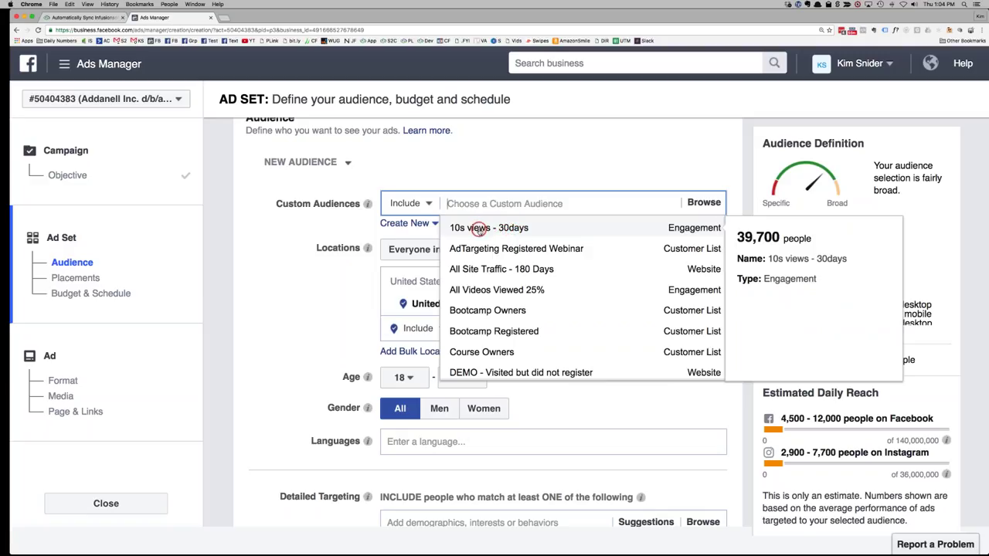
{"action": "left_click", "coordinate": [481, 228]}
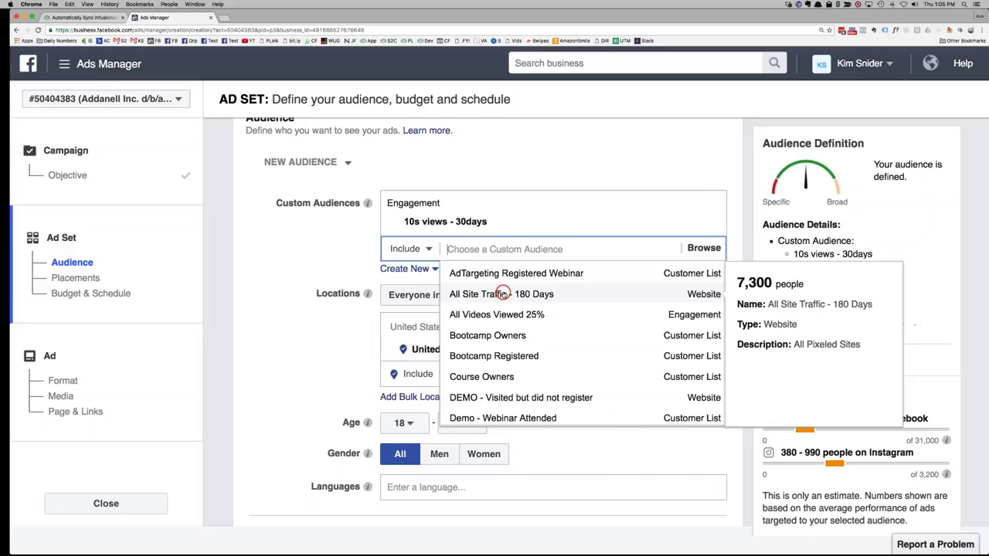
Include the website audience "Site Traffic - 20 Days" in the ad set's custom audiences
{"action": "scroll", "coordinate": [502, 294], "scroll_direction": "down", "scroll_amount": 2}
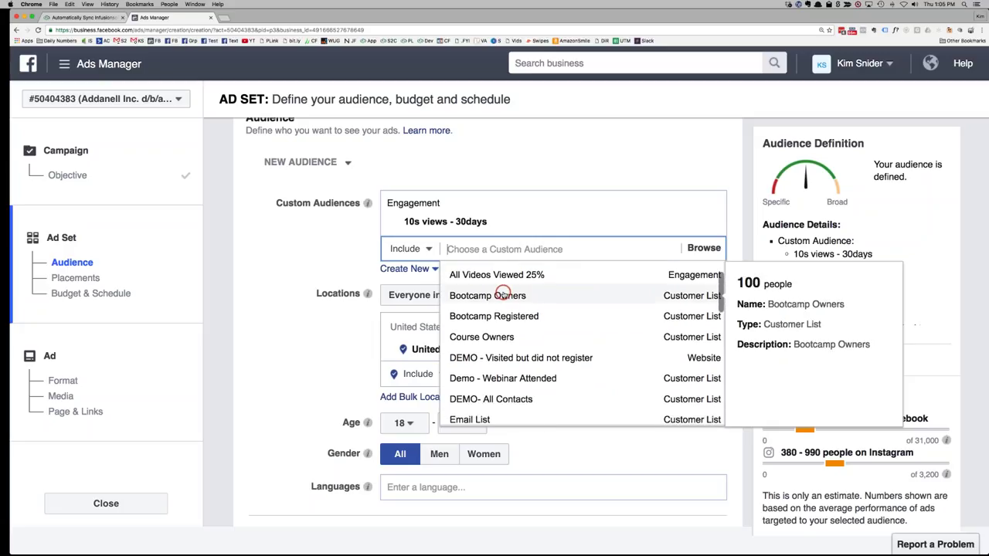
{"action": "scroll", "coordinate": [502, 292], "scroll_direction": "down", "scroll_amount": 3}
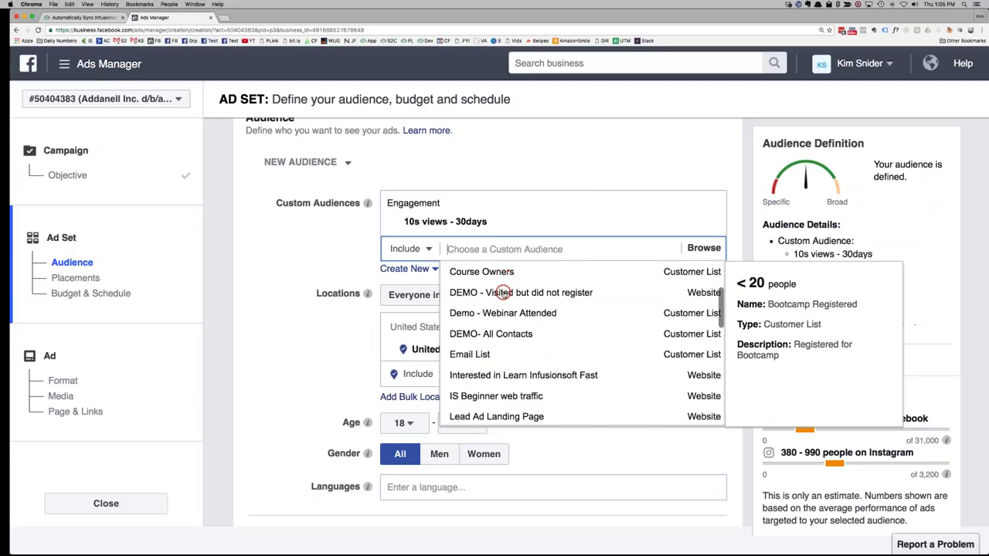
{"action": "scroll", "coordinate": [502, 292], "scroll_direction": "down", "scroll_amount": 2}
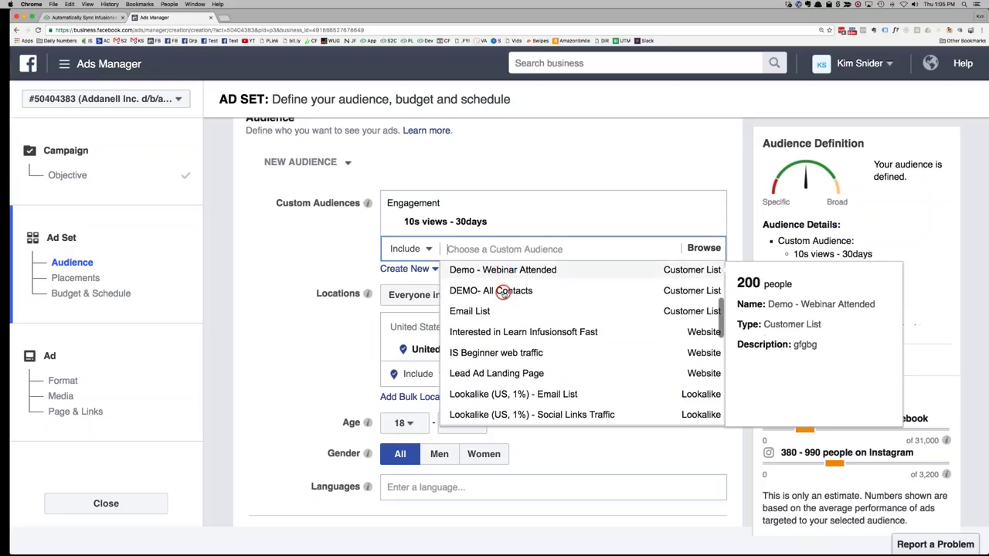
{"action": "scroll", "coordinate": [502, 292], "scroll_direction": "down", "scroll_amount": 6}
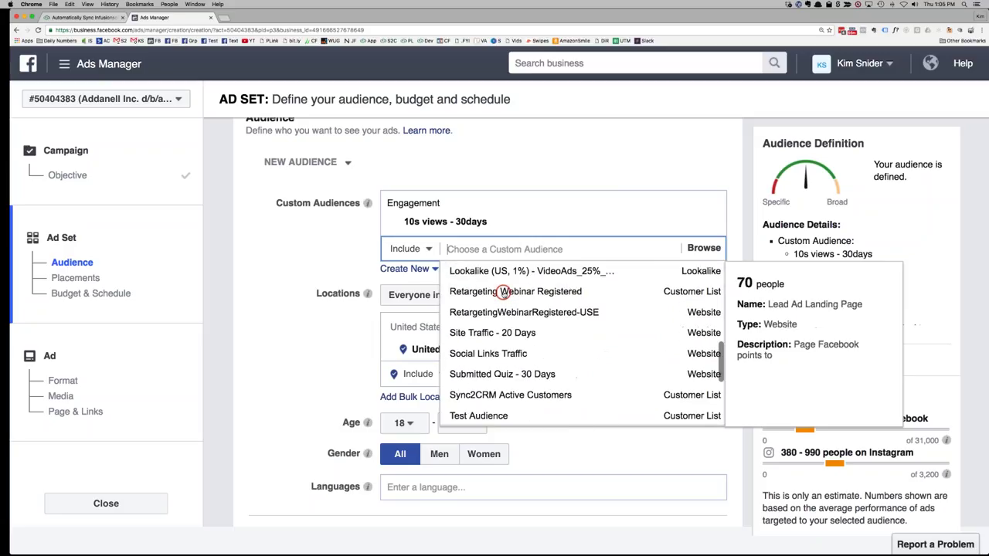
{"action": "scroll", "coordinate": [503, 292], "scroll_direction": "down", "scroll_amount": 1}
{"action": "left_click", "coordinate": [488, 308]}
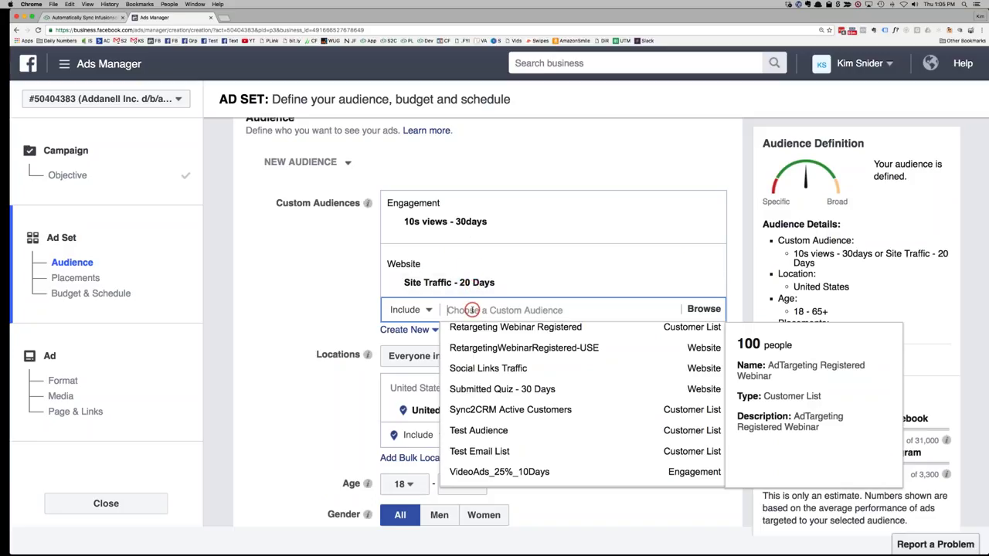
Include the customer list "DEMO- All Contacts" in the ad set's custom audiences and close the audience list
{"action": "scroll", "coordinate": [505, 367], "scroll_direction": "up", "scroll_amount": 2}
{"action": "scroll", "coordinate": [505, 390], "scroll_direction": "down", "scroll_amount": 3}
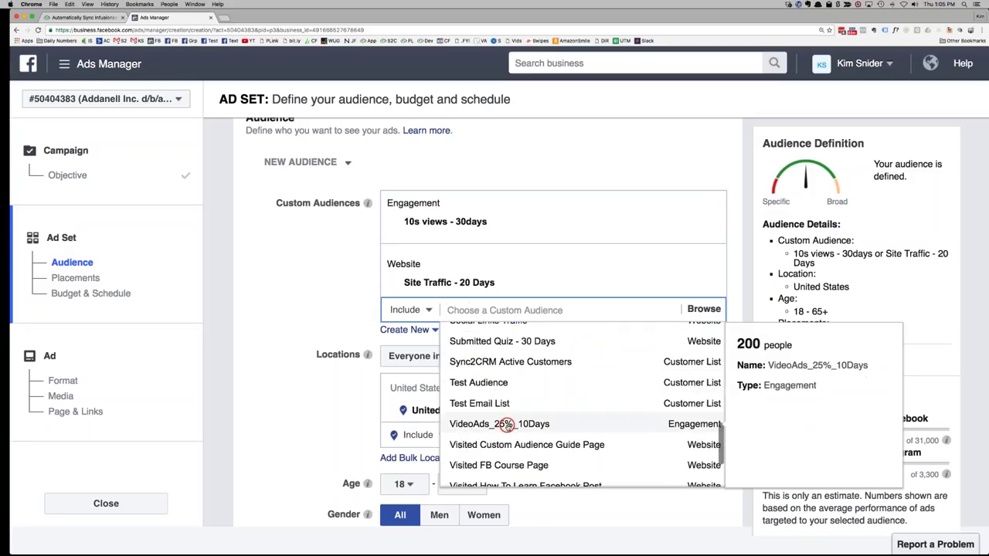
{"action": "scroll", "coordinate": [506, 424], "scroll_direction": "up", "scroll_amount": 8}
{"action": "scroll", "coordinate": [506, 424], "scroll_direction": "down", "scroll_amount": 2}
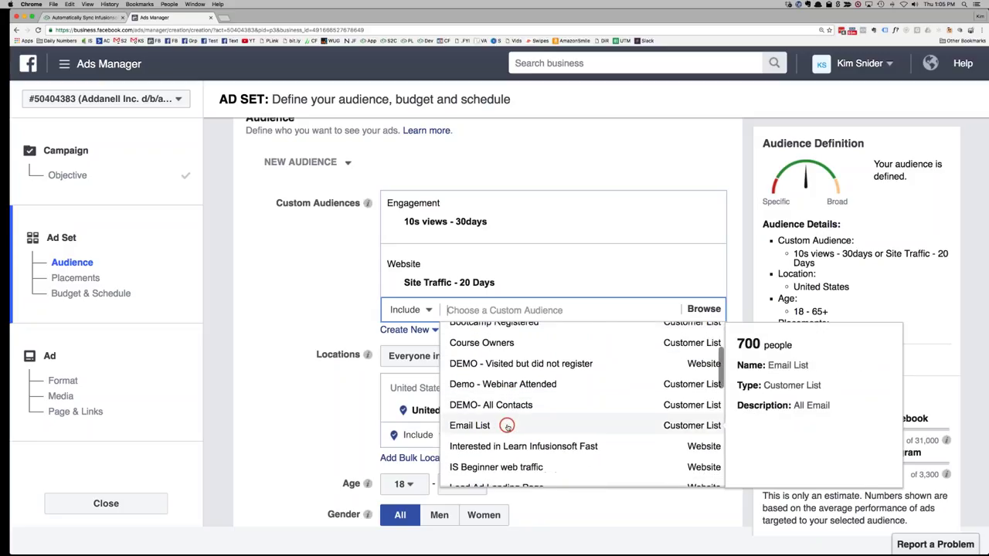
{"action": "scroll", "coordinate": [507, 426], "scroll_direction": "down", "scroll_amount": 2}
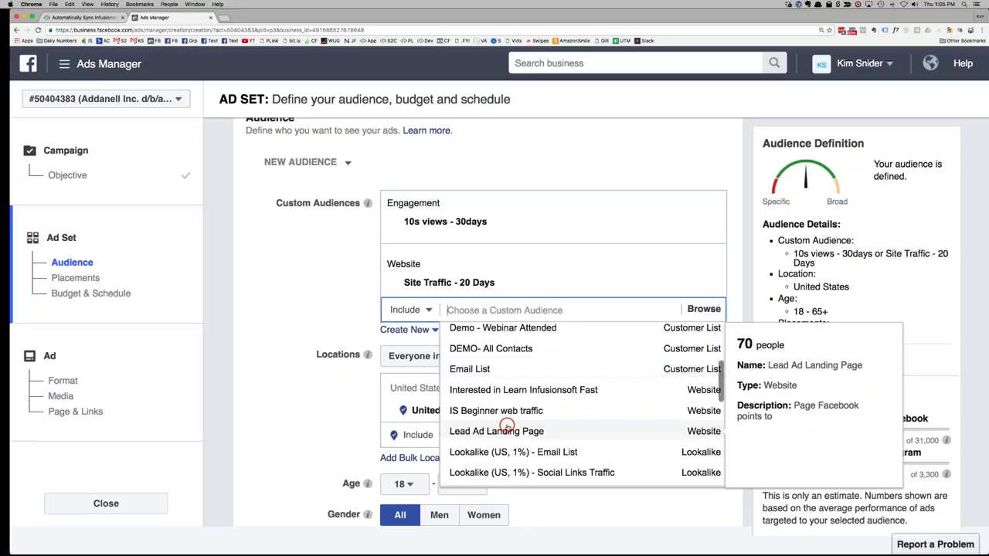
{"action": "scroll", "coordinate": [506, 421], "scroll_direction": "up", "scroll_amount": 1}
{"action": "left_click", "coordinate": [497, 361]}
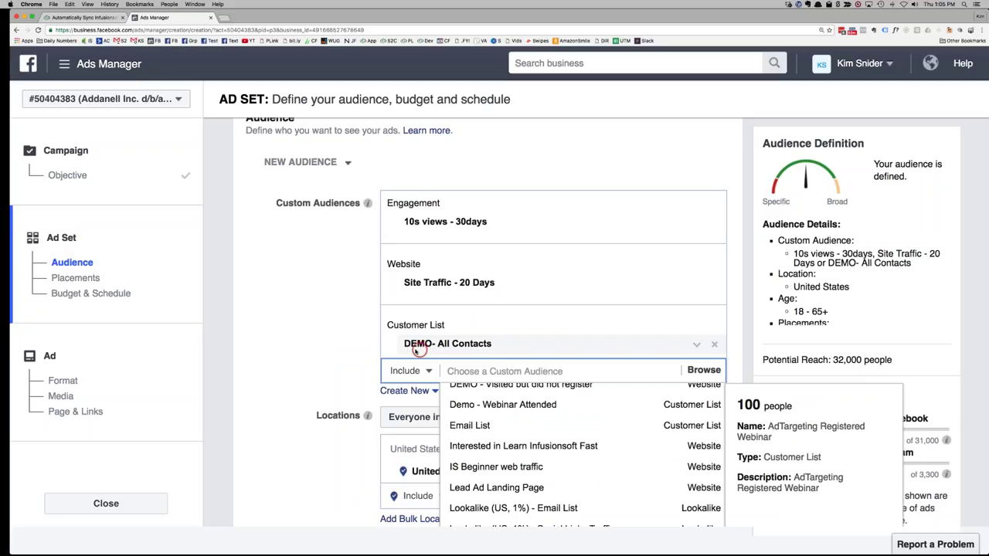
{"action": "left_click", "coordinate": [294, 361]}
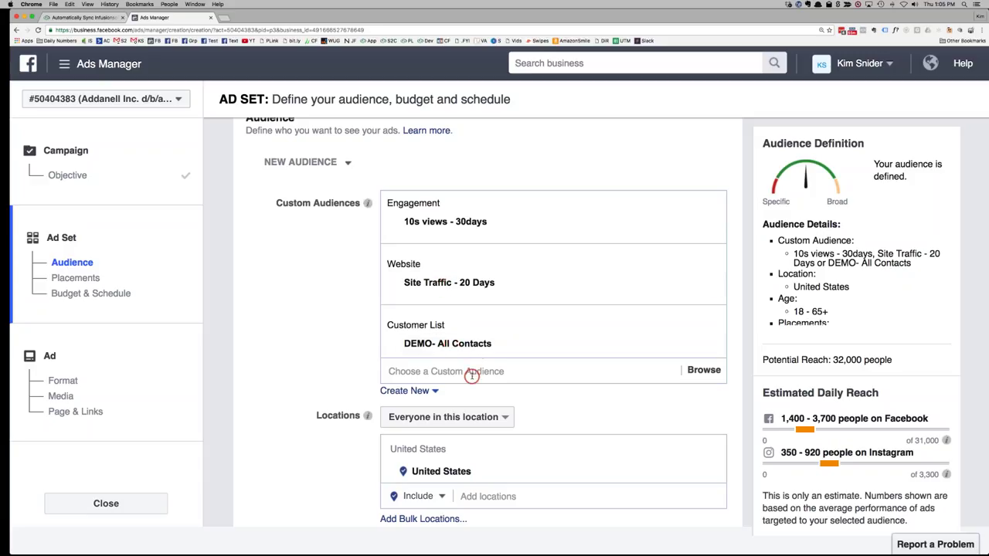
Exclude the customer list "Sync2CRM Active Customers" from the ad set's custom audiences
{"action": "left_click", "coordinate": [410, 374]}
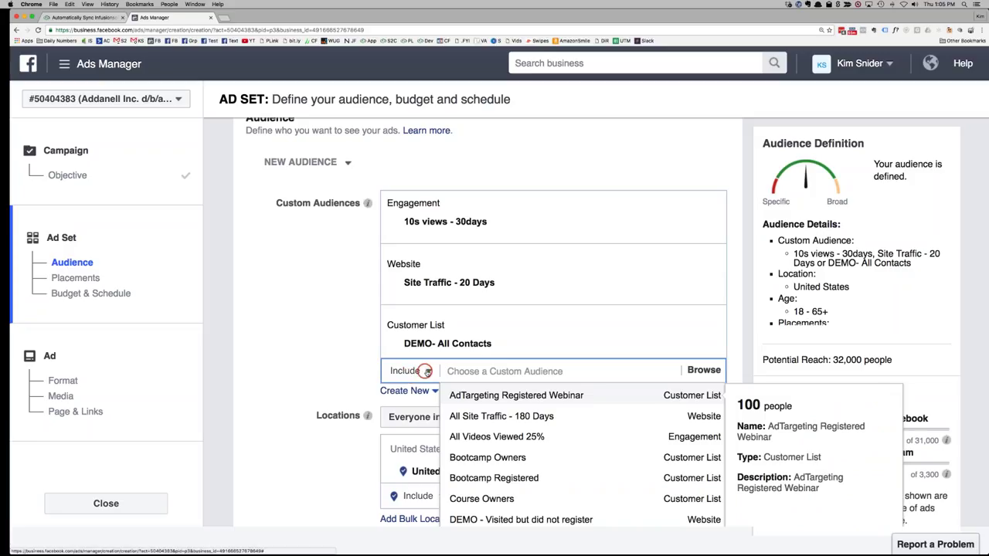
{"action": "left_click", "coordinate": [427, 371]}
{"action": "left_click", "coordinate": [409, 408]}
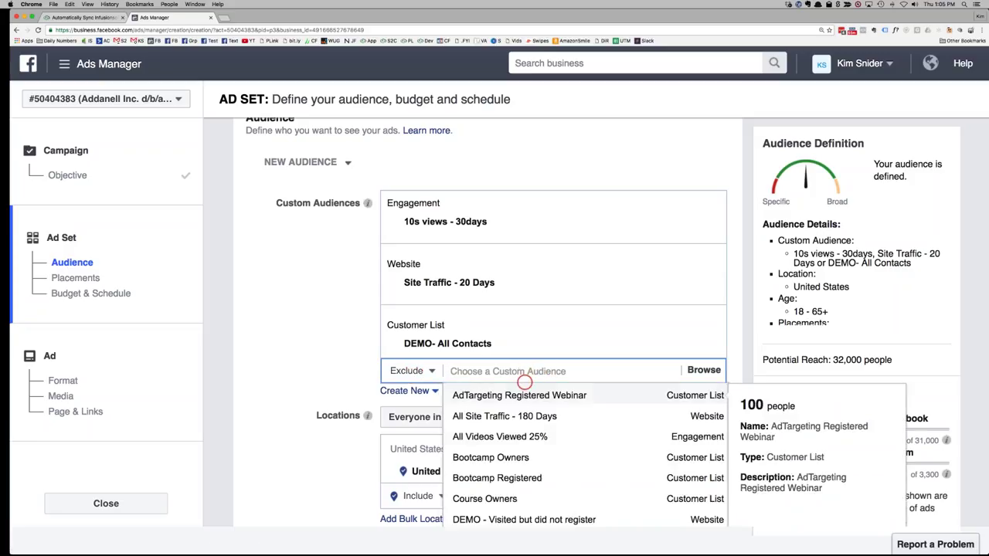
{"action": "scroll", "coordinate": [533, 429], "scroll_direction": "down", "scroll_amount": 10}
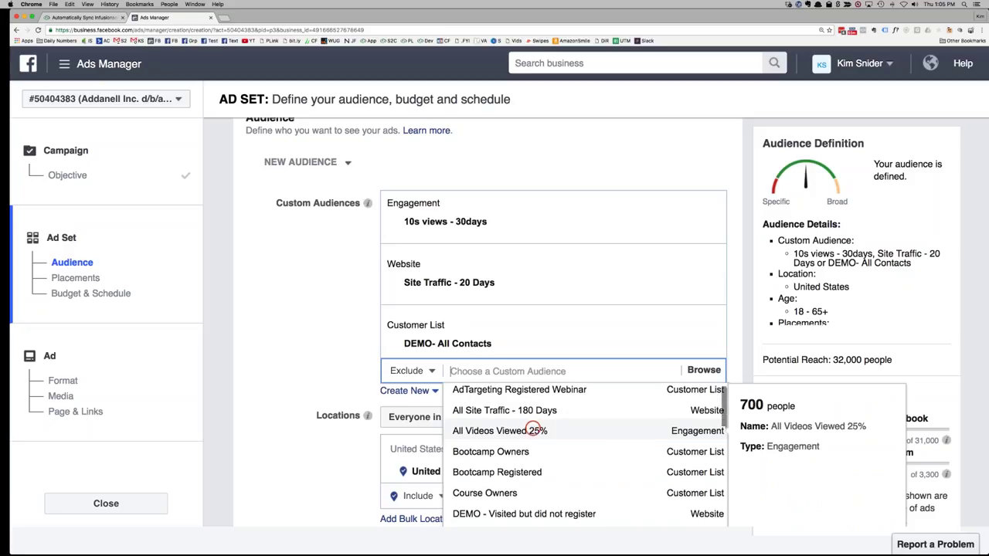
{"action": "scroll", "coordinate": [533, 429], "scroll_direction": "down", "scroll_amount": 1}
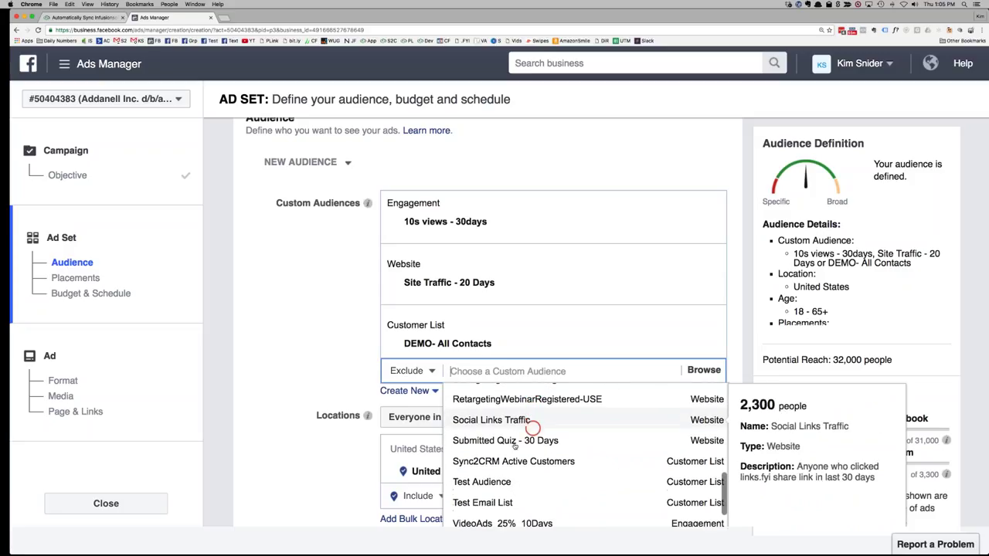
{"action": "left_click", "coordinate": [492, 459]}
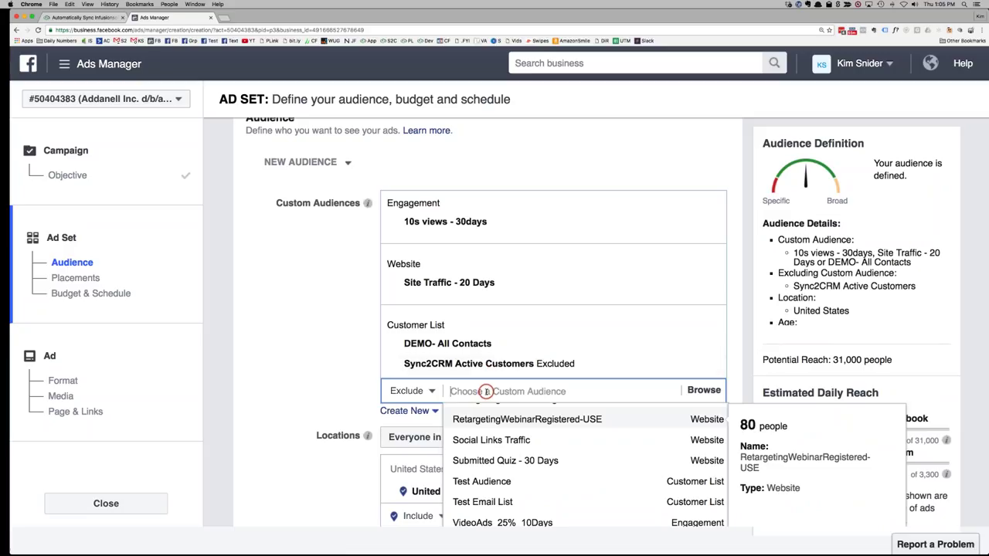
Exclude the website audience "DEMO - Visited but did not register" from the ad set's custom audiences
{"action": "scroll", "coordinate": [510, 475], "scroll_direction": "up", "scroll_amount": 2}
{"action": "scroll", "coordinate": [515, 486], "scroll_direction": "down", "scroll_amount": 1}
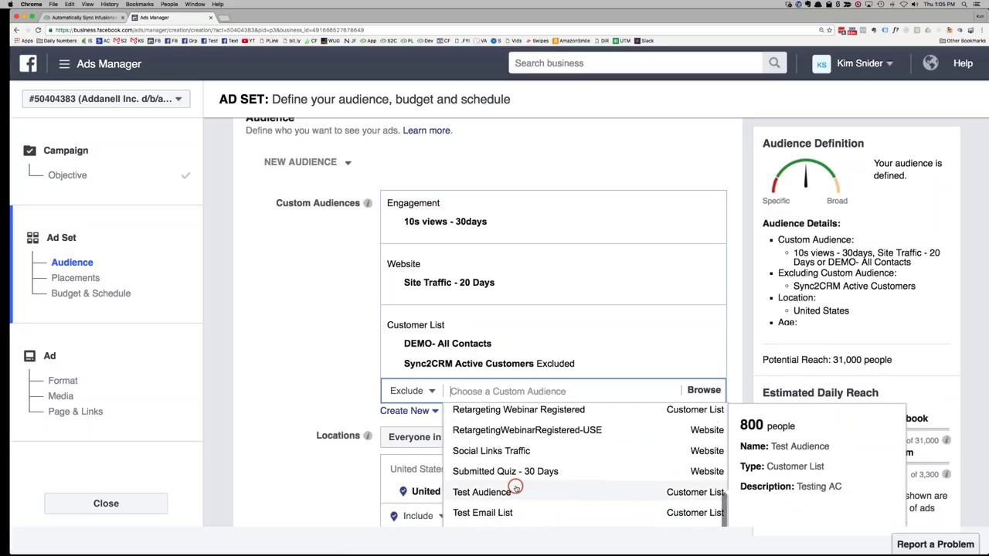
{"action": "scroll", "coordinate": [515, 487], "scroll_direction": "up", "scroll_amount": 4}
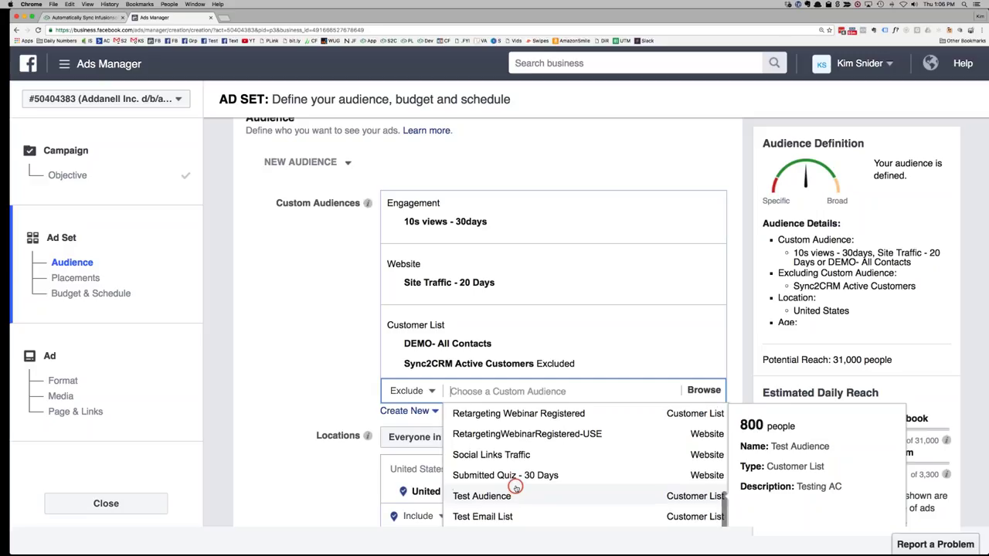
{"action": "scroll", "coordinate": [515, 486], "scroll_direction": "down", "scroll_amount": 5}
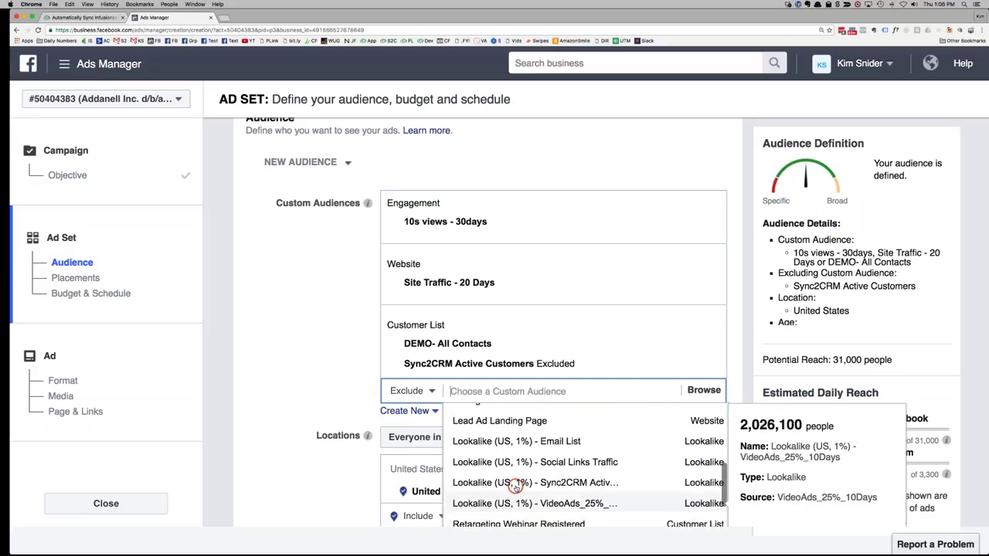
{"action": "scroll", "coordinate": [515, 487], "scroll_direction": "down", "scroll_amount": 1}
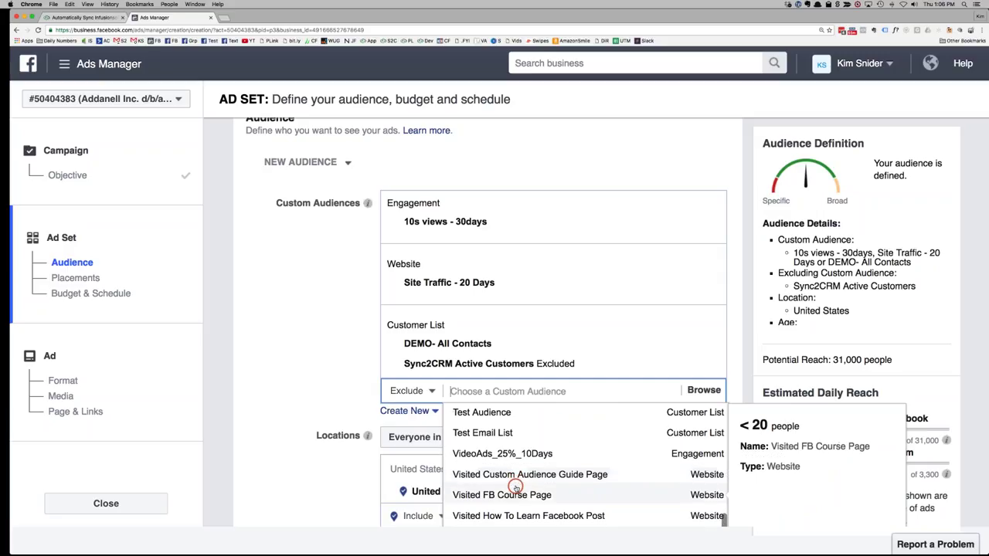
{"action": "scroll", "coordinate": [516, 486], "scroll_direction": "down", "scroll_amount": 2}
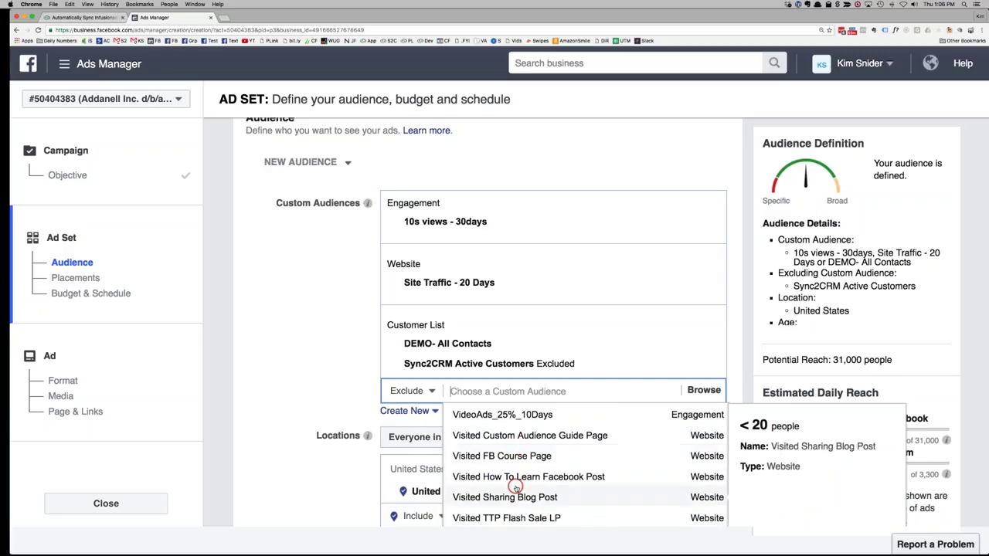
{"action": "scroll", "coordinate": [541, 521], "scroll_direction": "up", "scroll_amount": 1}
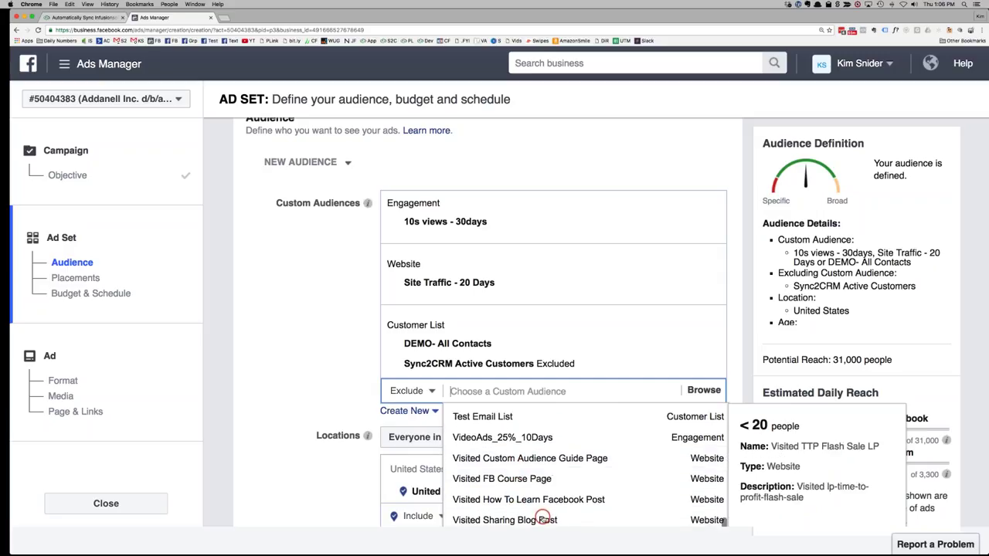
{"action": "scroll", "coordinate": [543, 519], "scroll_direction": "up", "scroll_amount": 6}
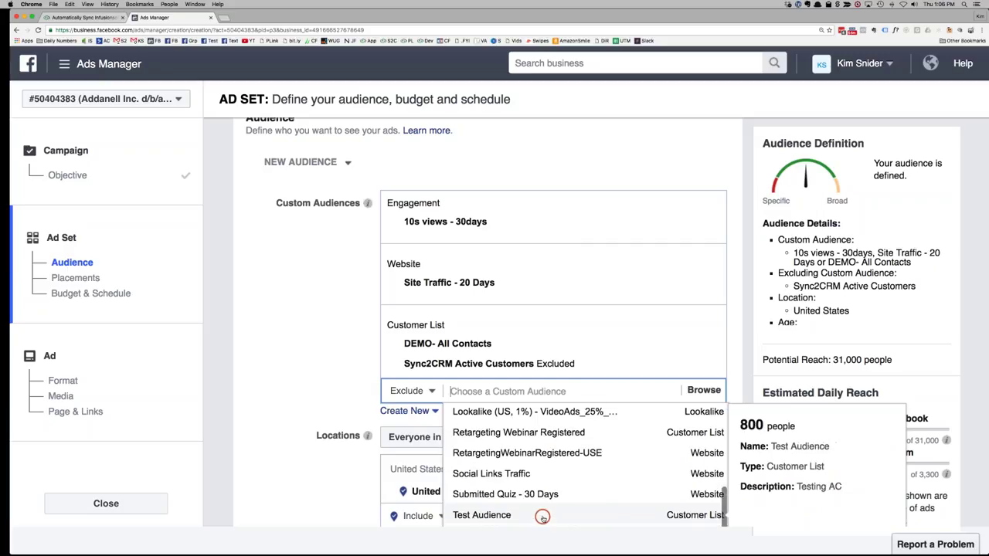
{"action": "scroll", "coordinate": [542, 518], "scroll_direction": "up", "scroll_amount": 3}
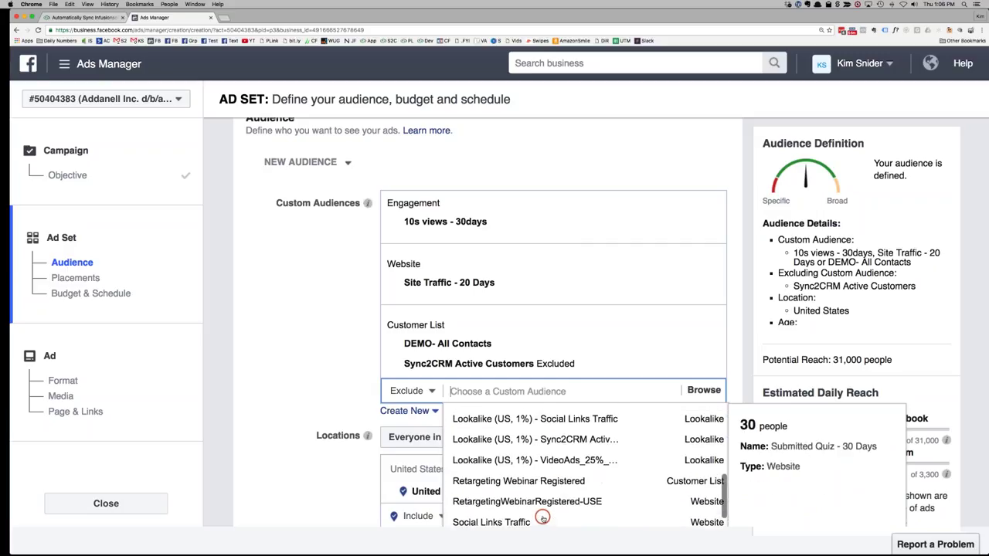
{"action": "scroll", "coordinate": [542, 517], "scroll_direction": "up", "scroll_amount": 3}
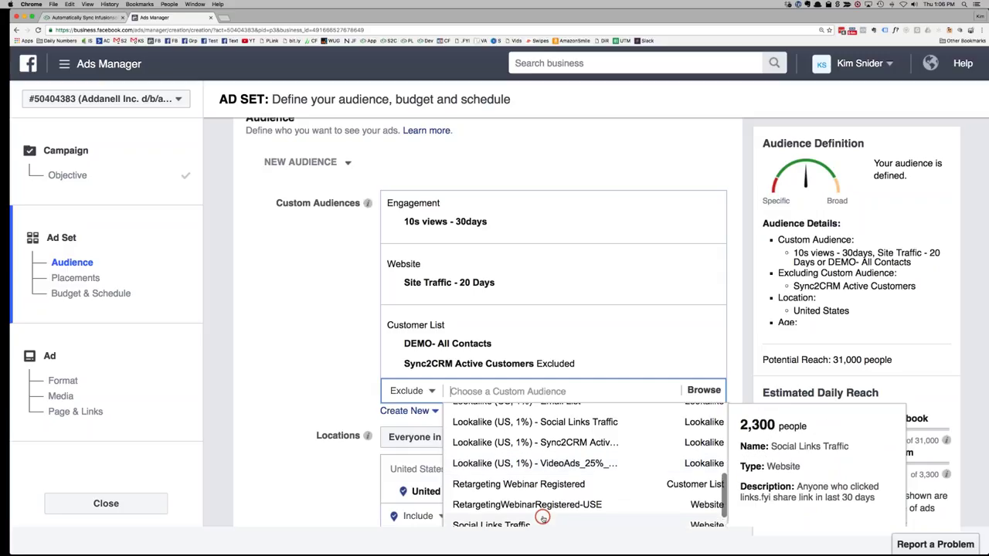
{"action": "scroll", "coordinate": [542, 518], "scroll_direction": "up", "scroll_amount": 2}
{"action": "scroll", "coordinate": [542, 517], "scroll_direction": "up", "scroll_amount": 2}
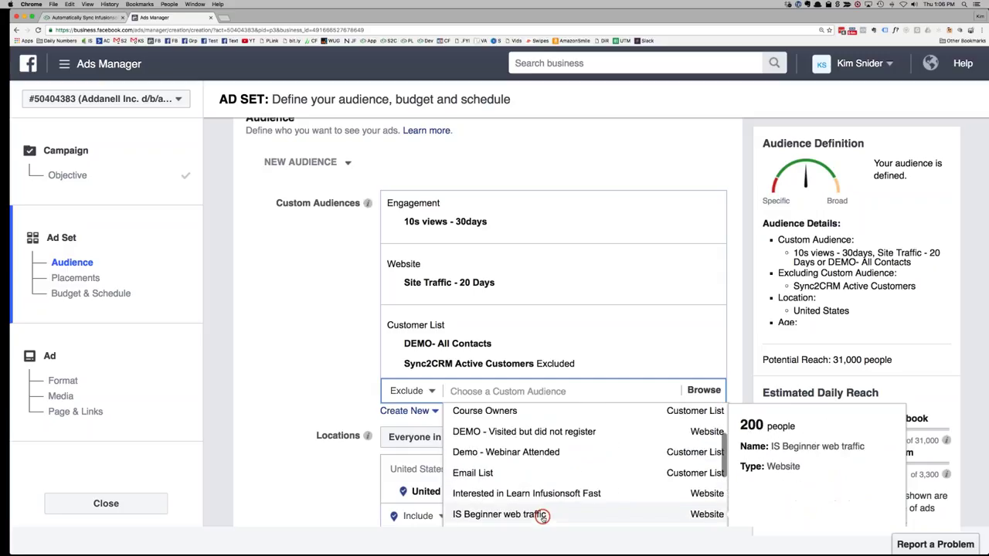
{"action": "scroll", "coordinate": [542, 518], "scroll_direction": "up", "scroll_amount": 1}
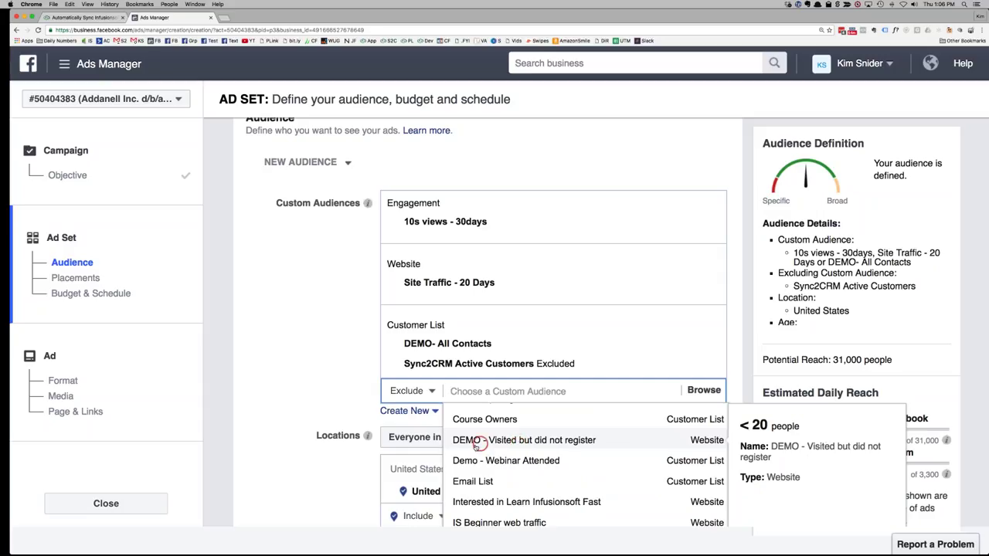
{"action": "left_click", "coordinate": [507, 441]}
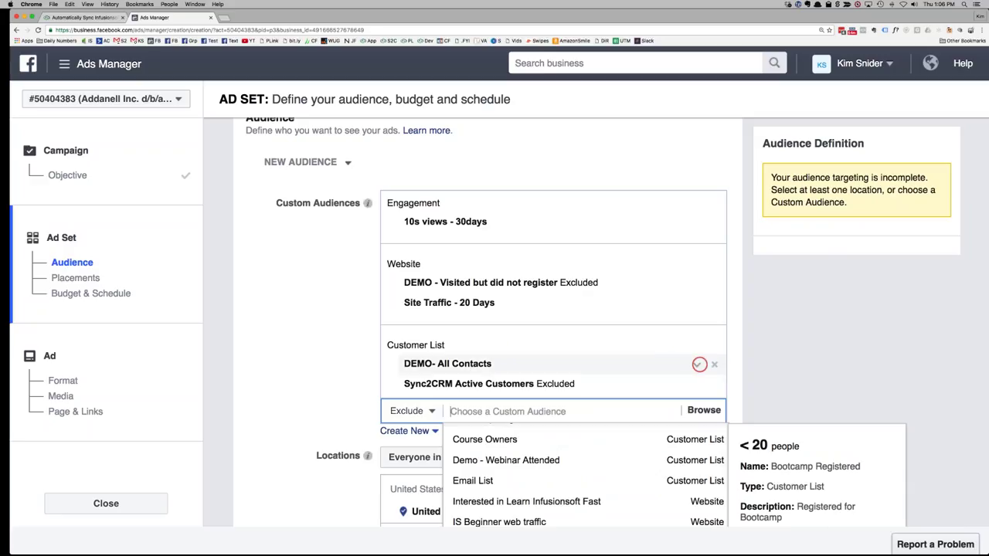
Try switching the "DEMO- All Contacts" customer list to excluded and restore it as an included audience
{"action": "left_click", "coordinate": [696, 365]}
{"action": "left_click", "coordinate": [635, 388]}
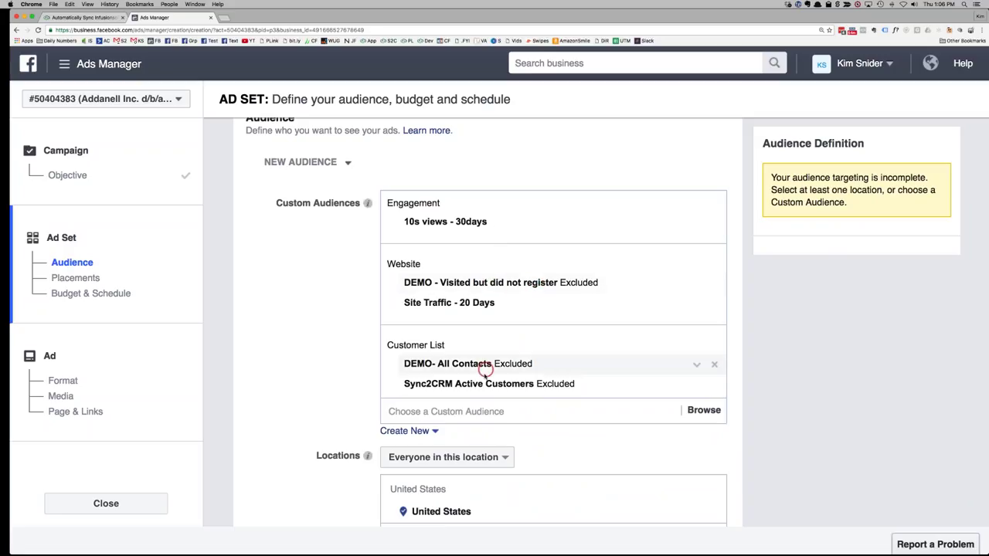
{"action": "left_click", "coordinate": [696, 363]}
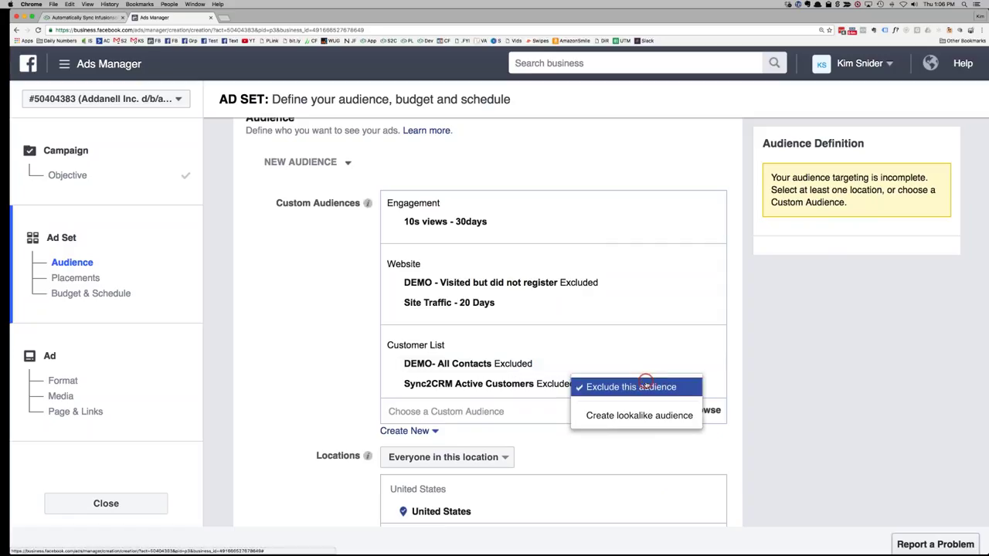
{"action": "left_click", "coordinate": [633, 387]}
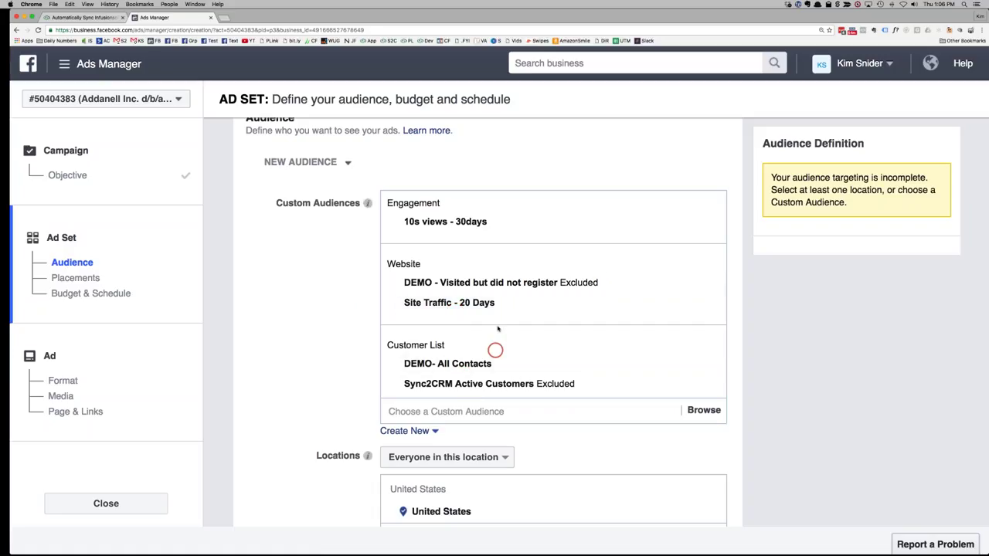
Remove United States from the ad set's targeted locations
{"action": "scroll", "coordinate": [495, 393], "scroll_direction": "down", "scroll_amount": 3}
{"action": "left_click", "coordinate": [496, 410]}
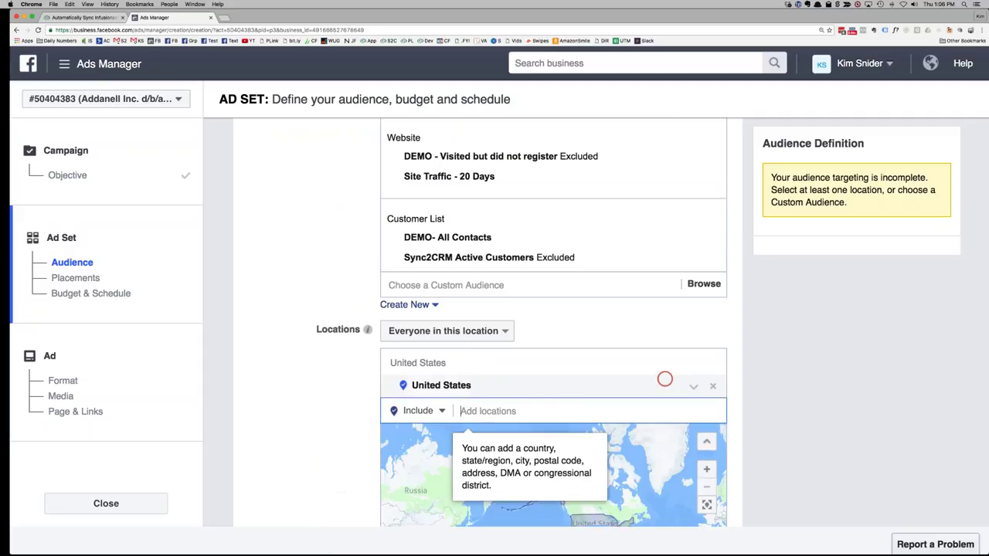
{"action": "left_click", "coordinate": [712, 385]}
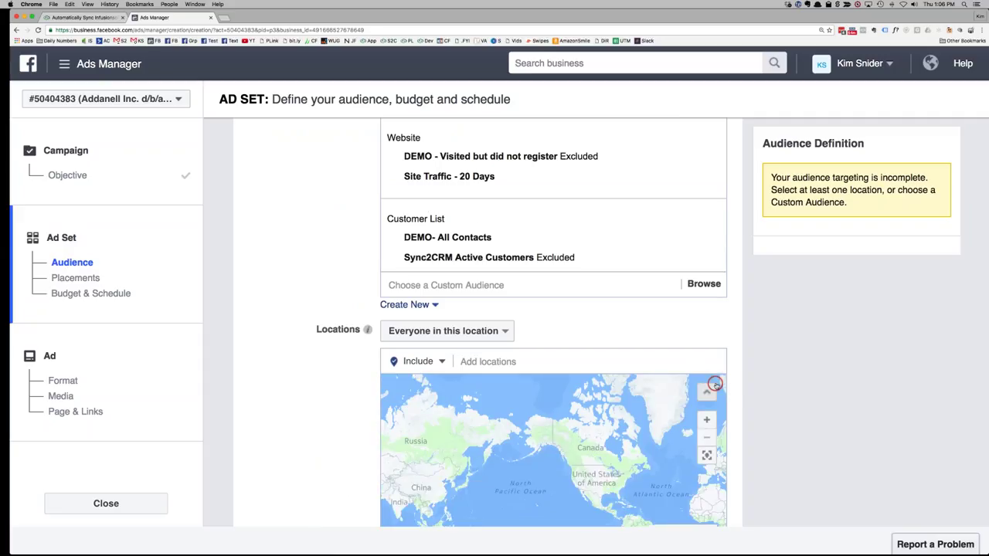
Review the ad set's audience settings from custom audiences through age, gender, languages, detailed targeting and connections
{"action": "scroll", "coordinate": [801, 379], "scroll_direction": "down", "scroll_amount": 5}
{"action": "scroll", "coordinate": [802, 382], "scroll_direction": "up", "scroll_amount": 2}
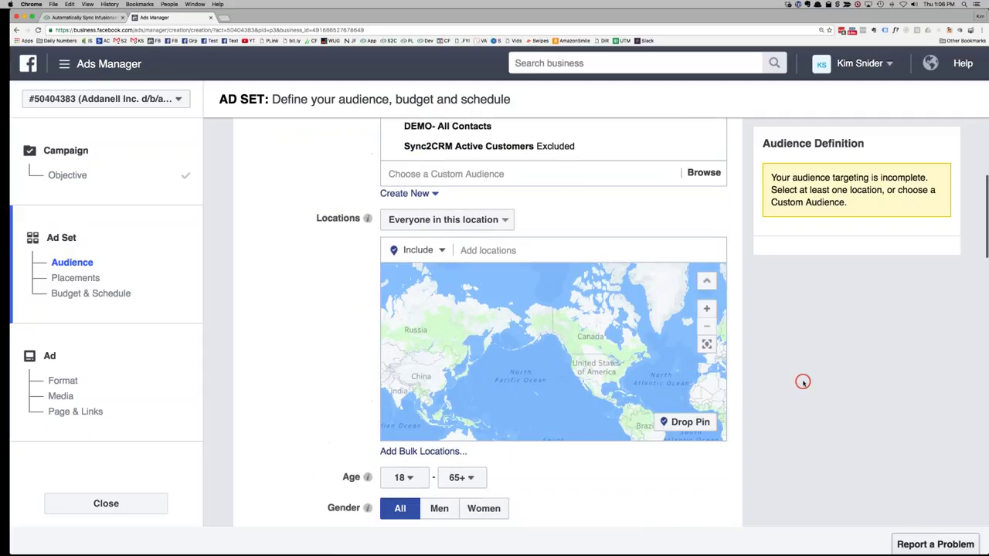
{"action": "scroll", "coordinate": [803, 381], "scroll_direction": "up", "scroll_amount": 2}
{"action": "scroll", "coordinate": [557, 366], "scroll_direction": "up", "scroll_amount": 6}
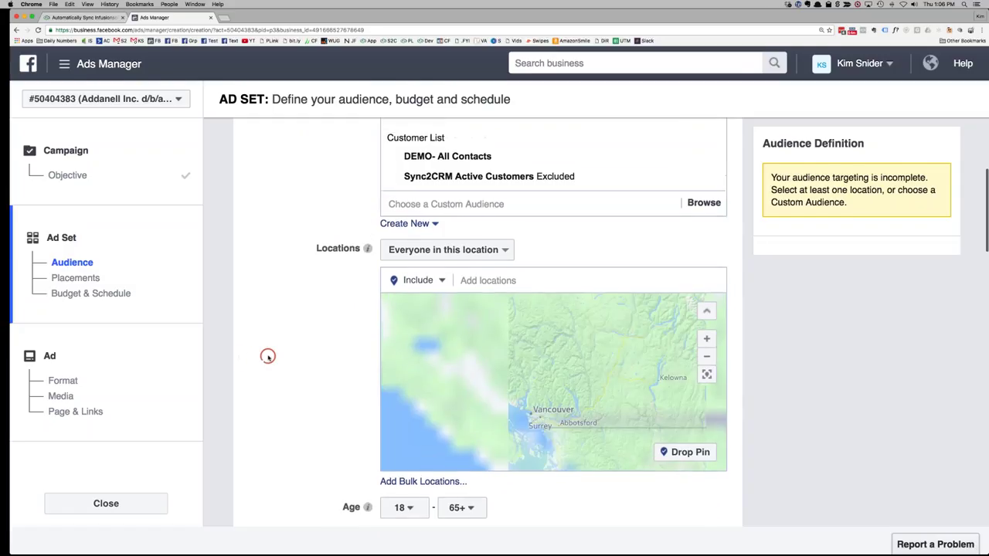
{"action": "scroll", "coordinate": [267, 357], "scroll_direction": "up", "scroll_amount": 6}
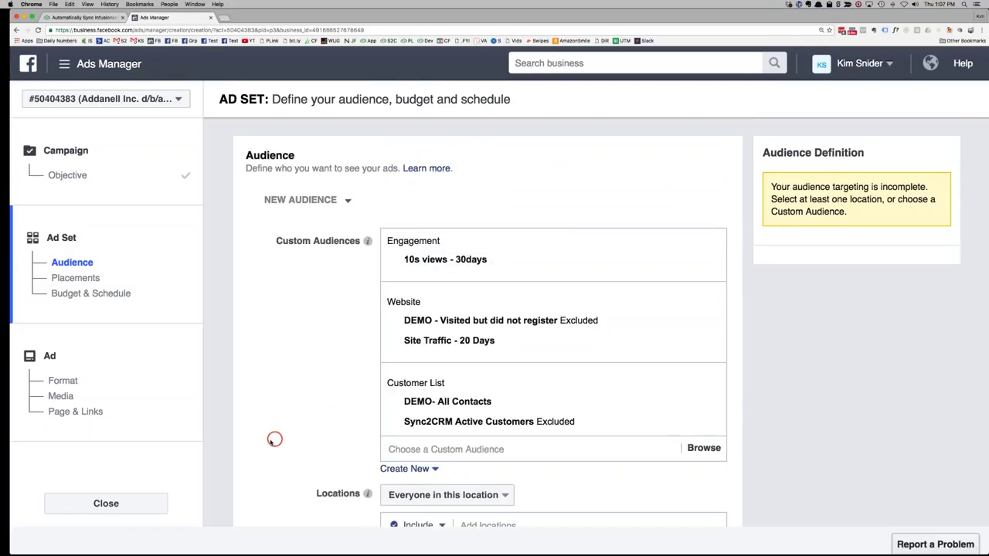
{"action": "scroll", "coordinate": [275, 439], "scroll_direction": "down", "scroll_amount": 10}
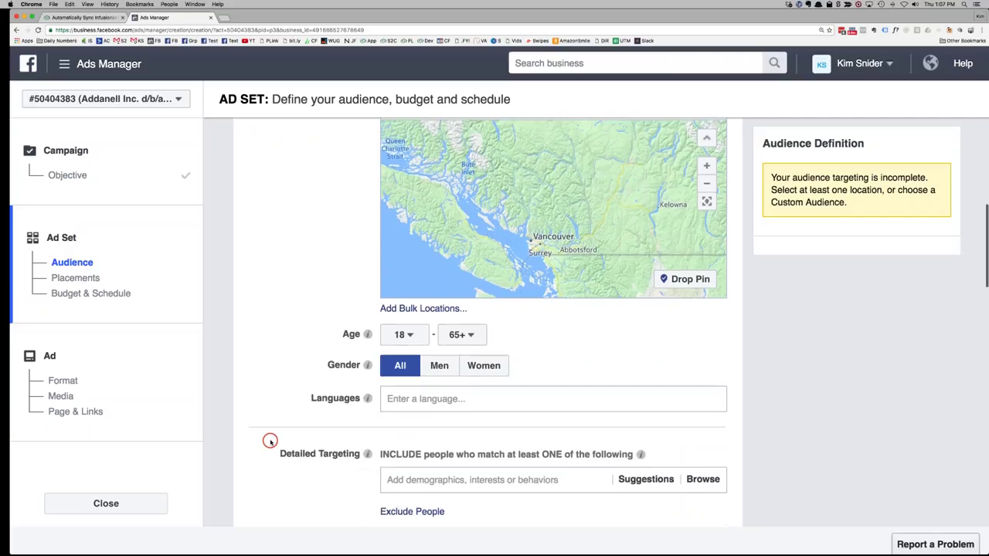
{"action": "scroll", "coordinate": [269, 440], "scroll_direction": "down", "scroll_amount": 2}
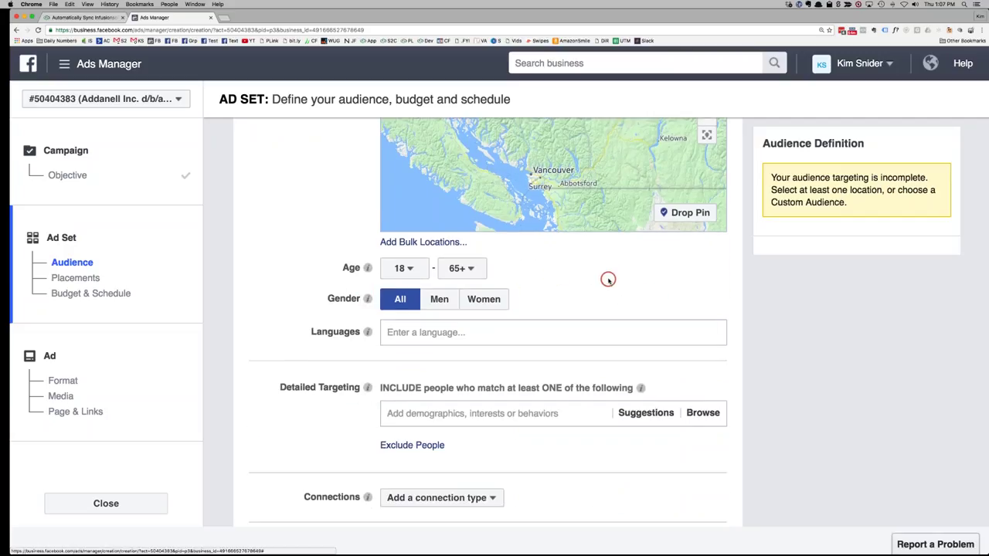
{"action": "scroll", "coordinate": [608, 280], "scroll_direction": "down", "scroll_amount": 1}
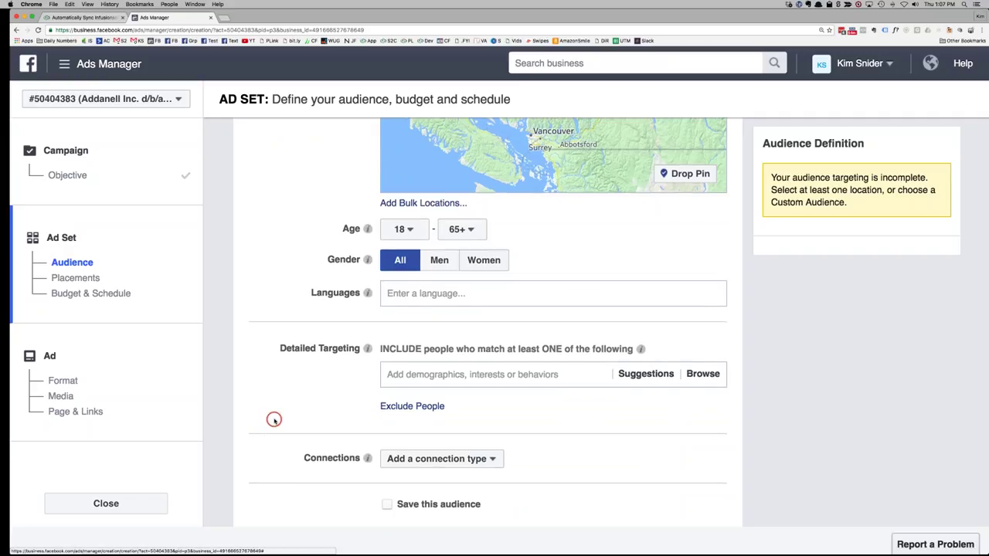
{"action": "scroll", "coordinate": [274, 420], "scroll_direction": "down", "scroll_amount": 3}
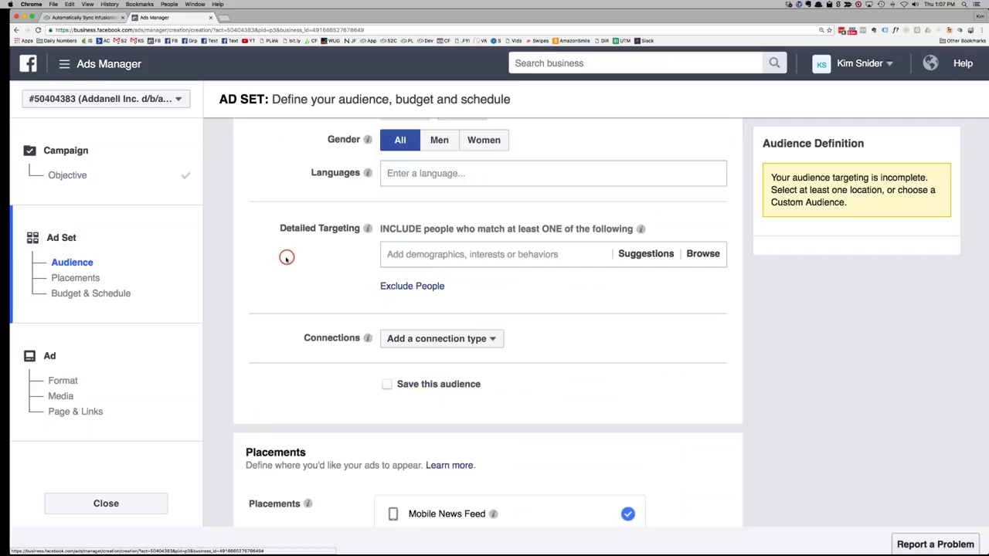
Turn off the Instagram, Audience Network and Desktop Right Column placements for the ad set
{"action": "scroll", "coordinate": [284, 258], "scroll_direction": "down", "scroll_amount": 7}
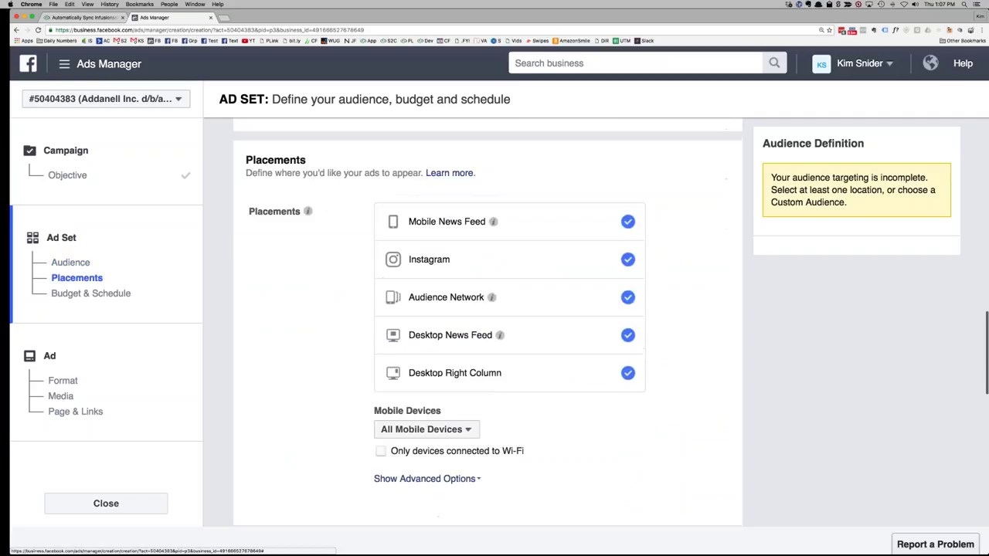
{"action": "left_click", "coordinate": [626, 259]}
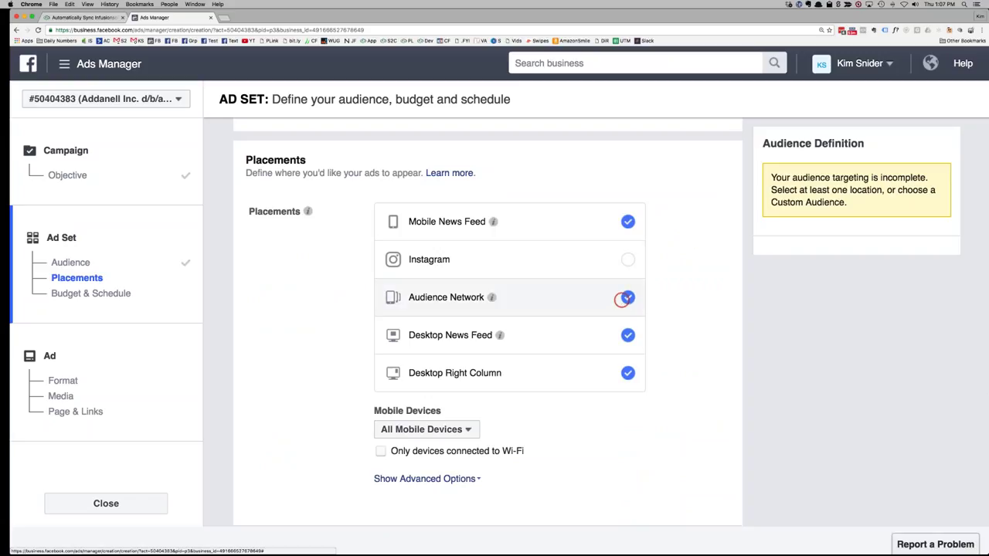
{"action": "left_click", "coordinate": [622, 298]}
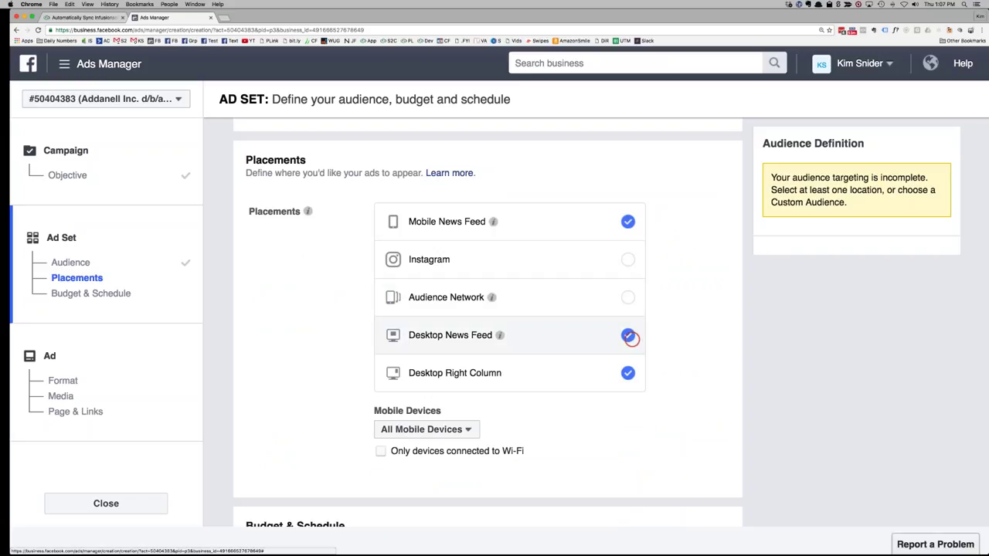
{"action": "left_click", "coordinate": [627, 373]}
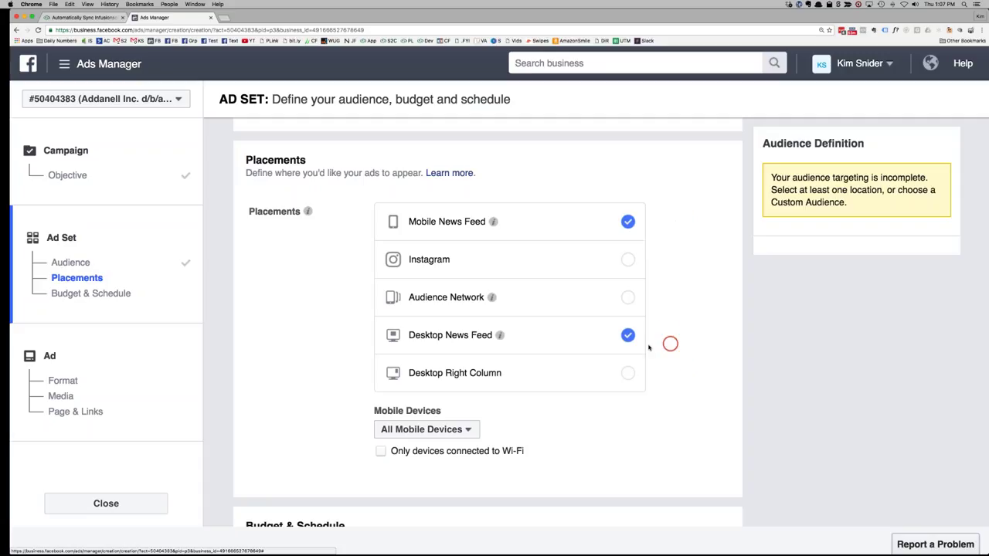
Set the ad set's daily budget to $5.00
{"action": "scroll", "coordinate": [676, 359], "scroll_direction": "down", "scroll_amount": 5}
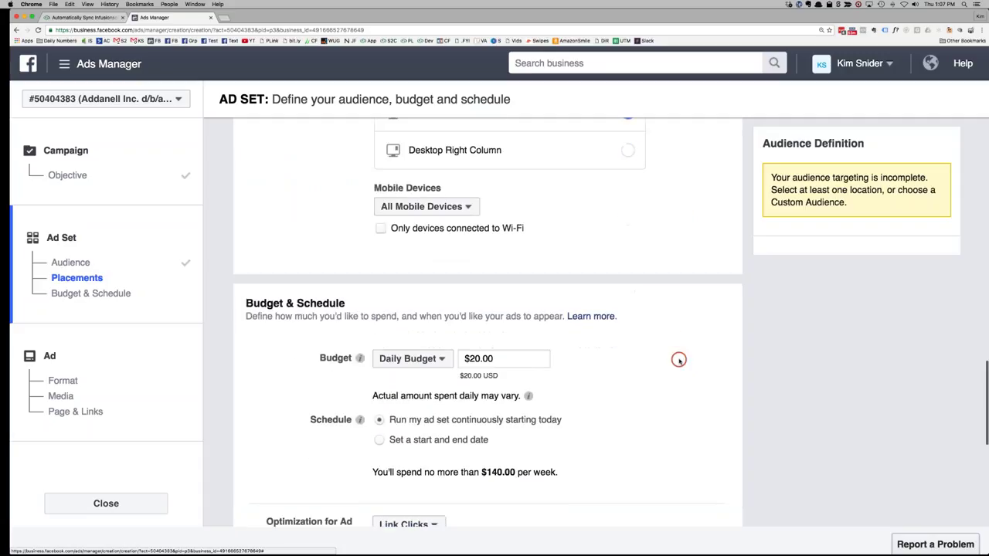
{"action": "scroll", "coordinate": [679, 359], "scroll_direction": "down", "scroll_amount": 3}
{"action": "left_click", "coordinate": [474, 212]}
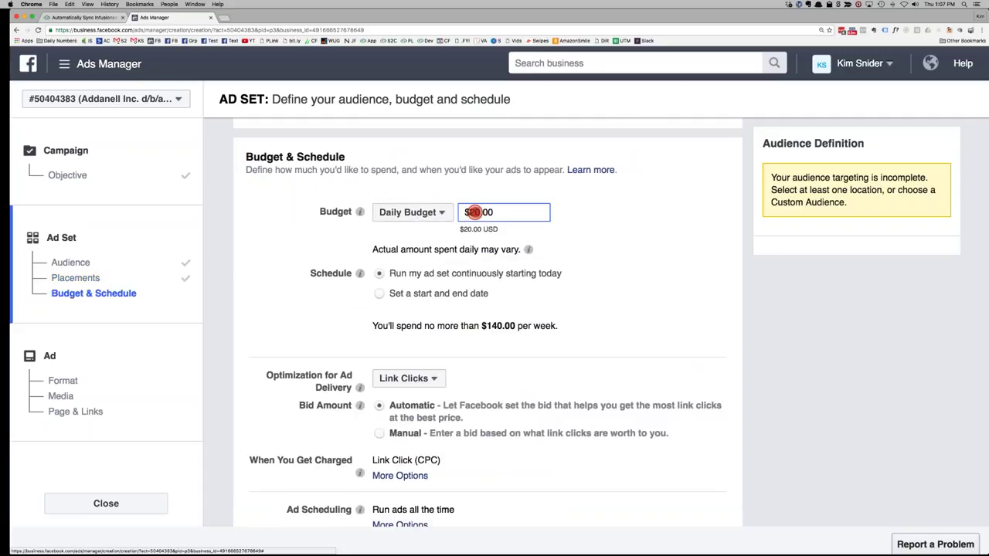
{"action": "key", "text": "BackSpace"}
{"action": "key", "text": "BackSpace"}
{"action": "type", "text": "5"}
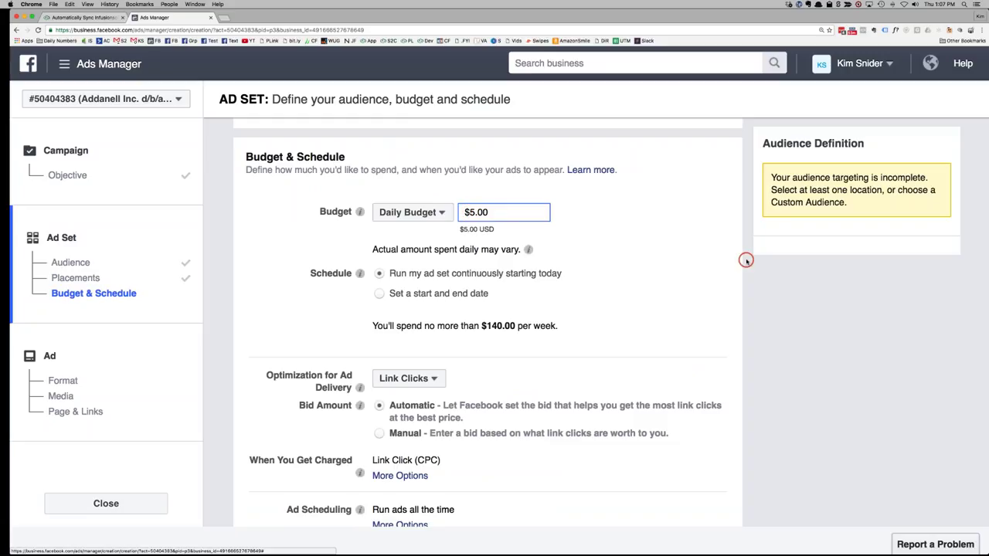
Check the ad set name field and review the included and excluded custom audiences
{"action": "scroll", "coordinate": [675, 309], "scroll_direction": "down", "scroll_amount": 5}
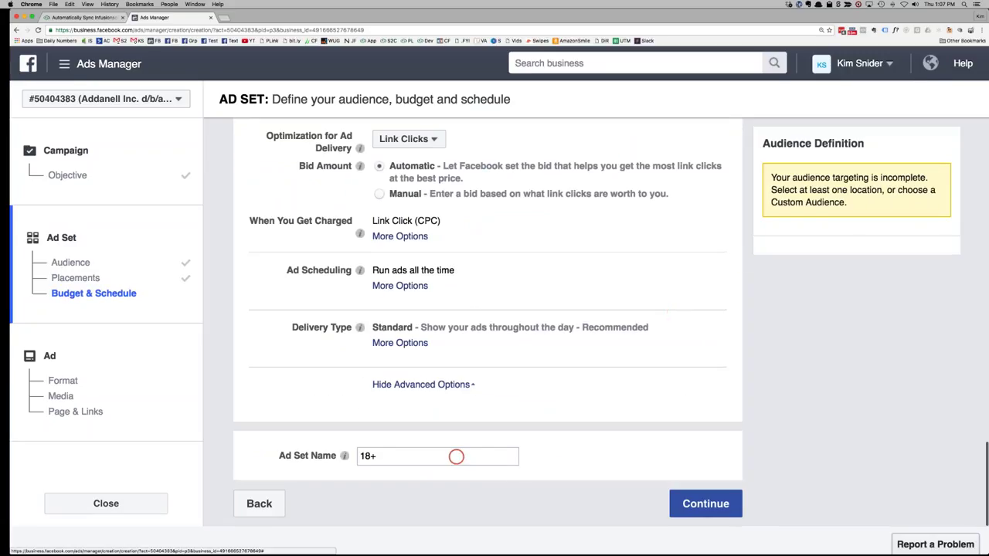
{"action": "scroll", "coordinate": [572, 484], "scroll_direction": "up", "scroll_amount": 15}
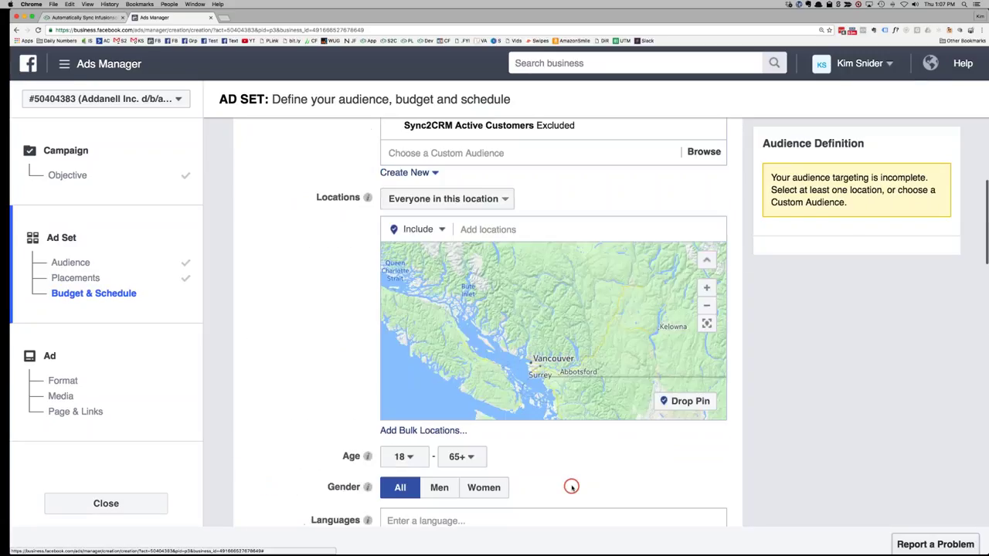
{"action": "scroll", "coordinate": [274, 353], "scroll_direction": "up", "scroll_amount": 5}
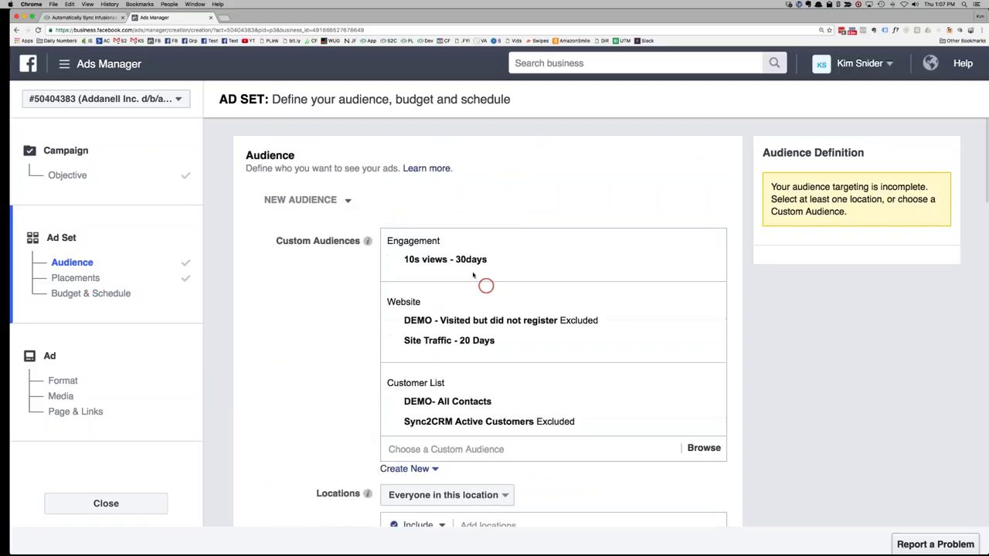